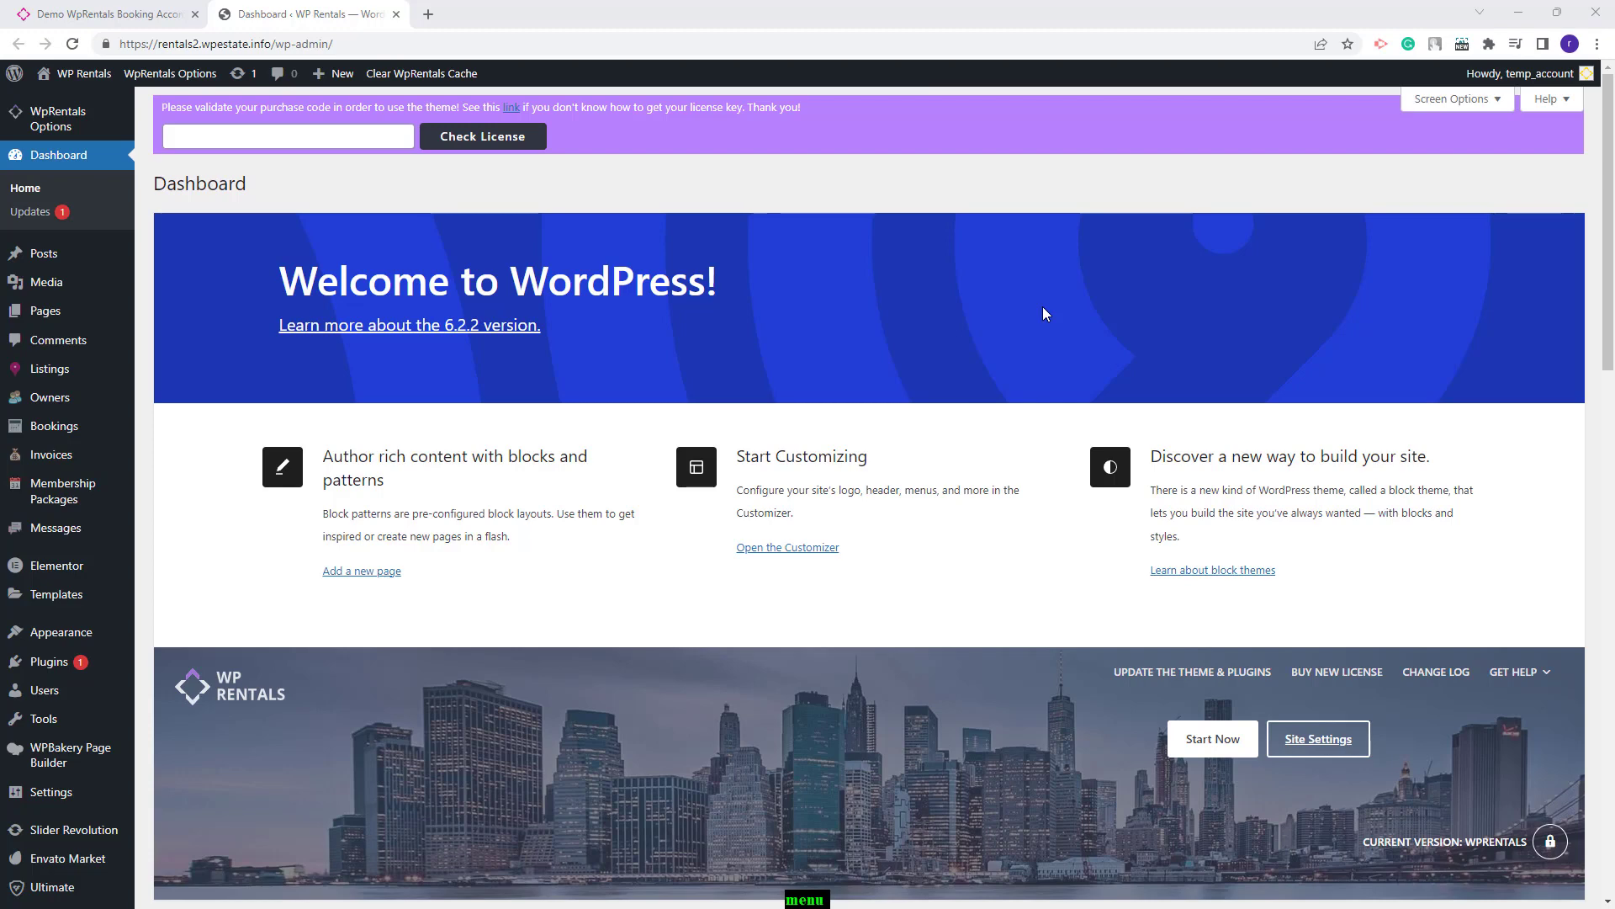
- Paste the WpRentals purchase licence key into its field and validate it with Check License
click(279, 139)
key(ctrl+v)
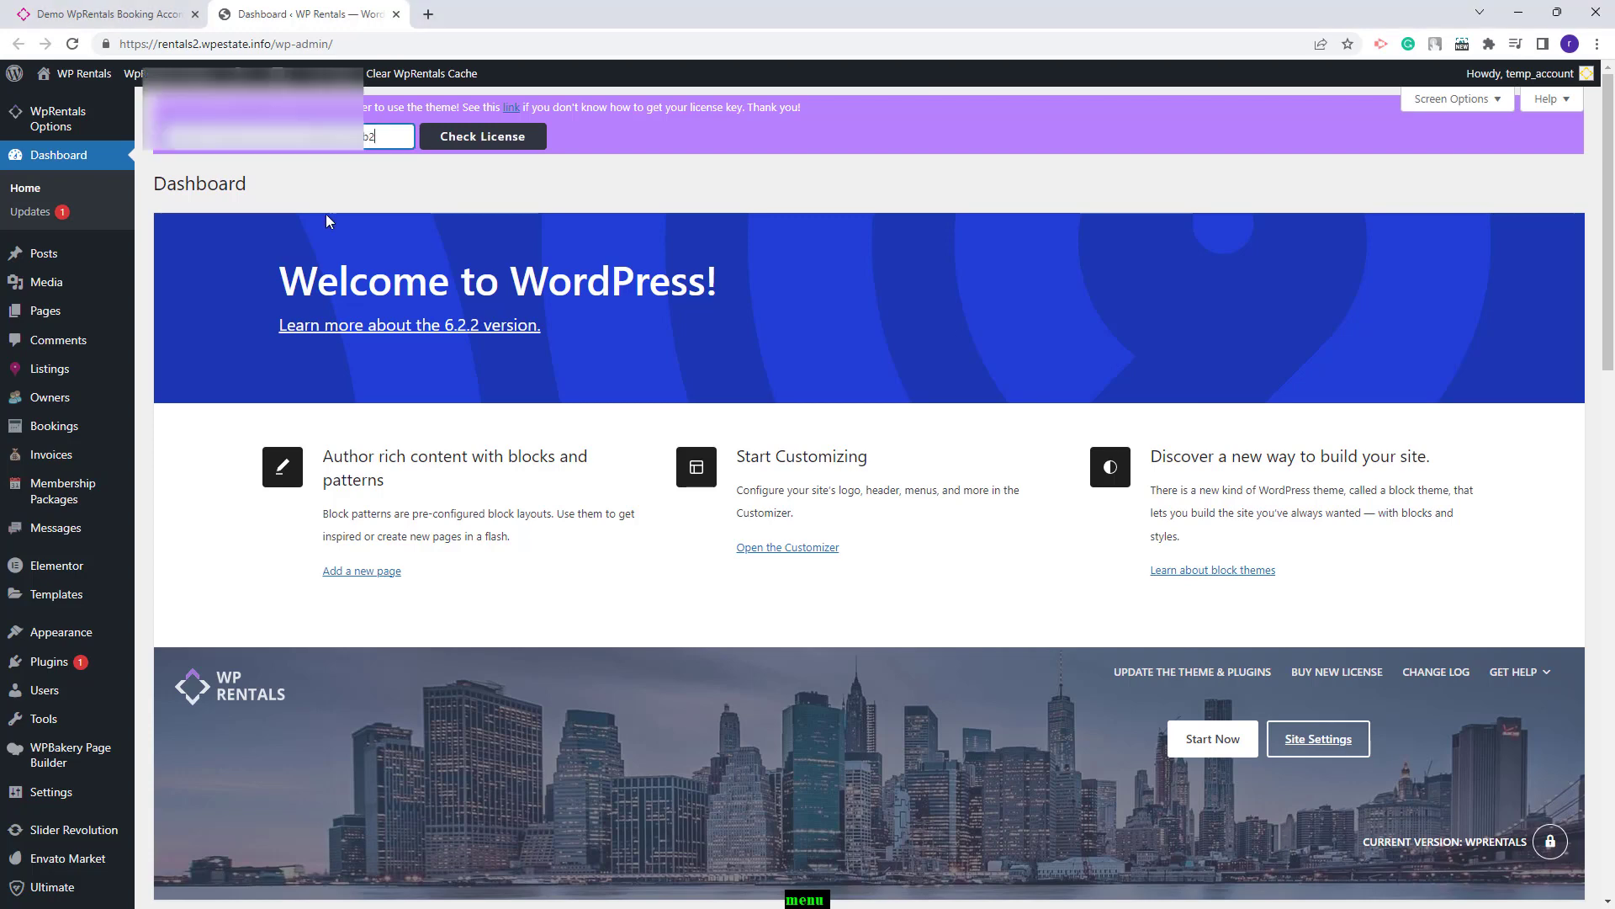
click(467, 144)
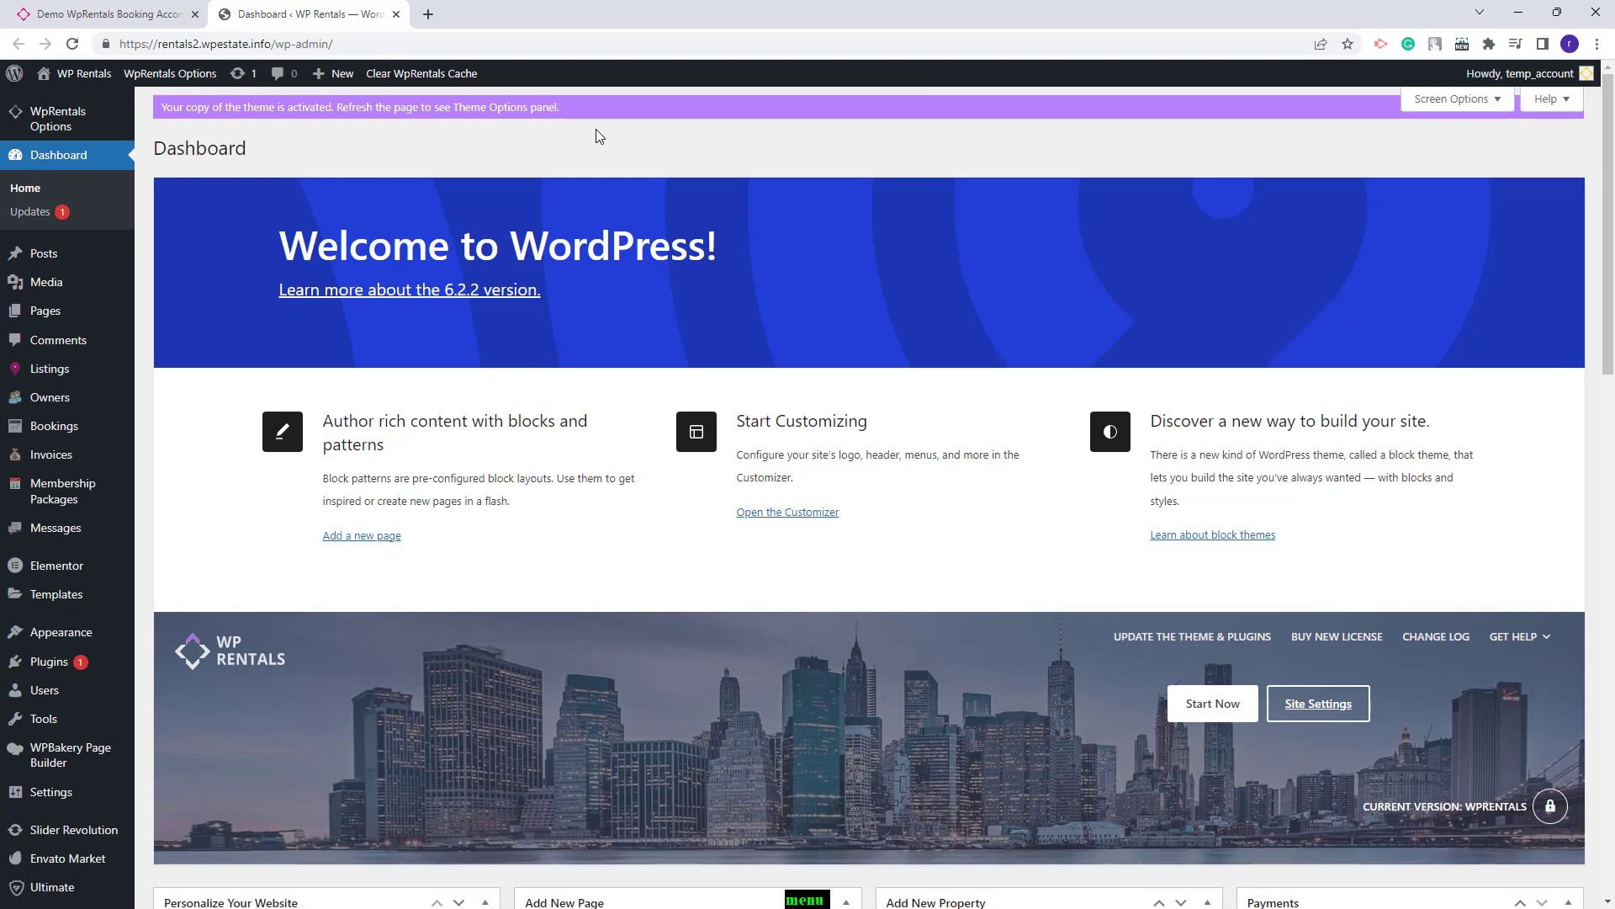
- Search the plugin directory for 'svg' and install the SVG Support plugin
click(49, 661)
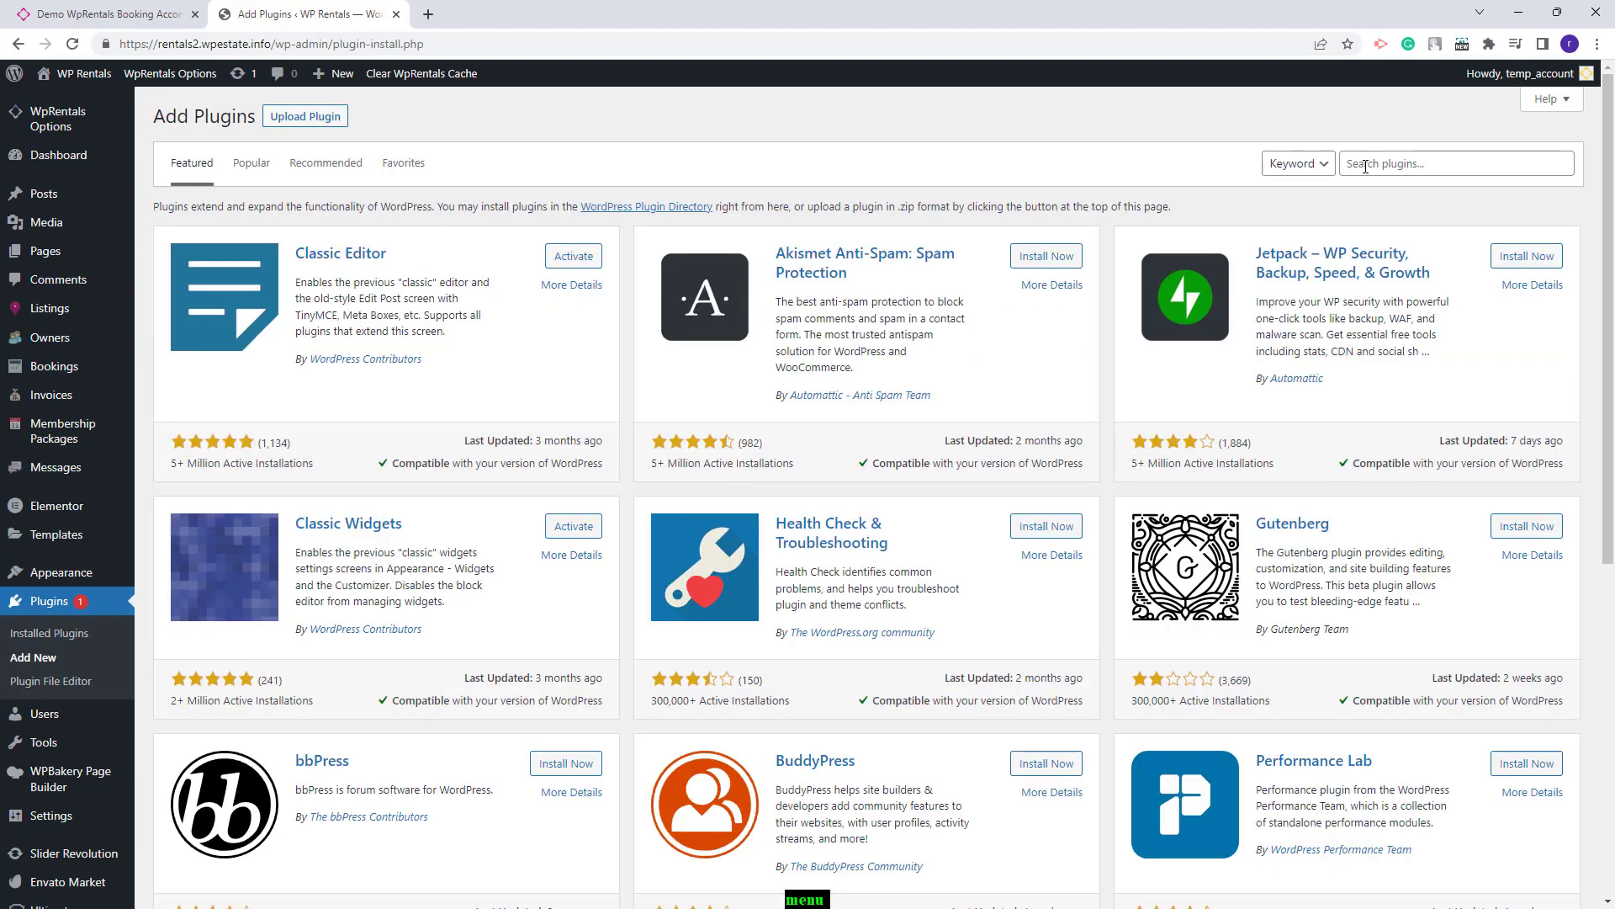
click(1365, 164)
text(svg)
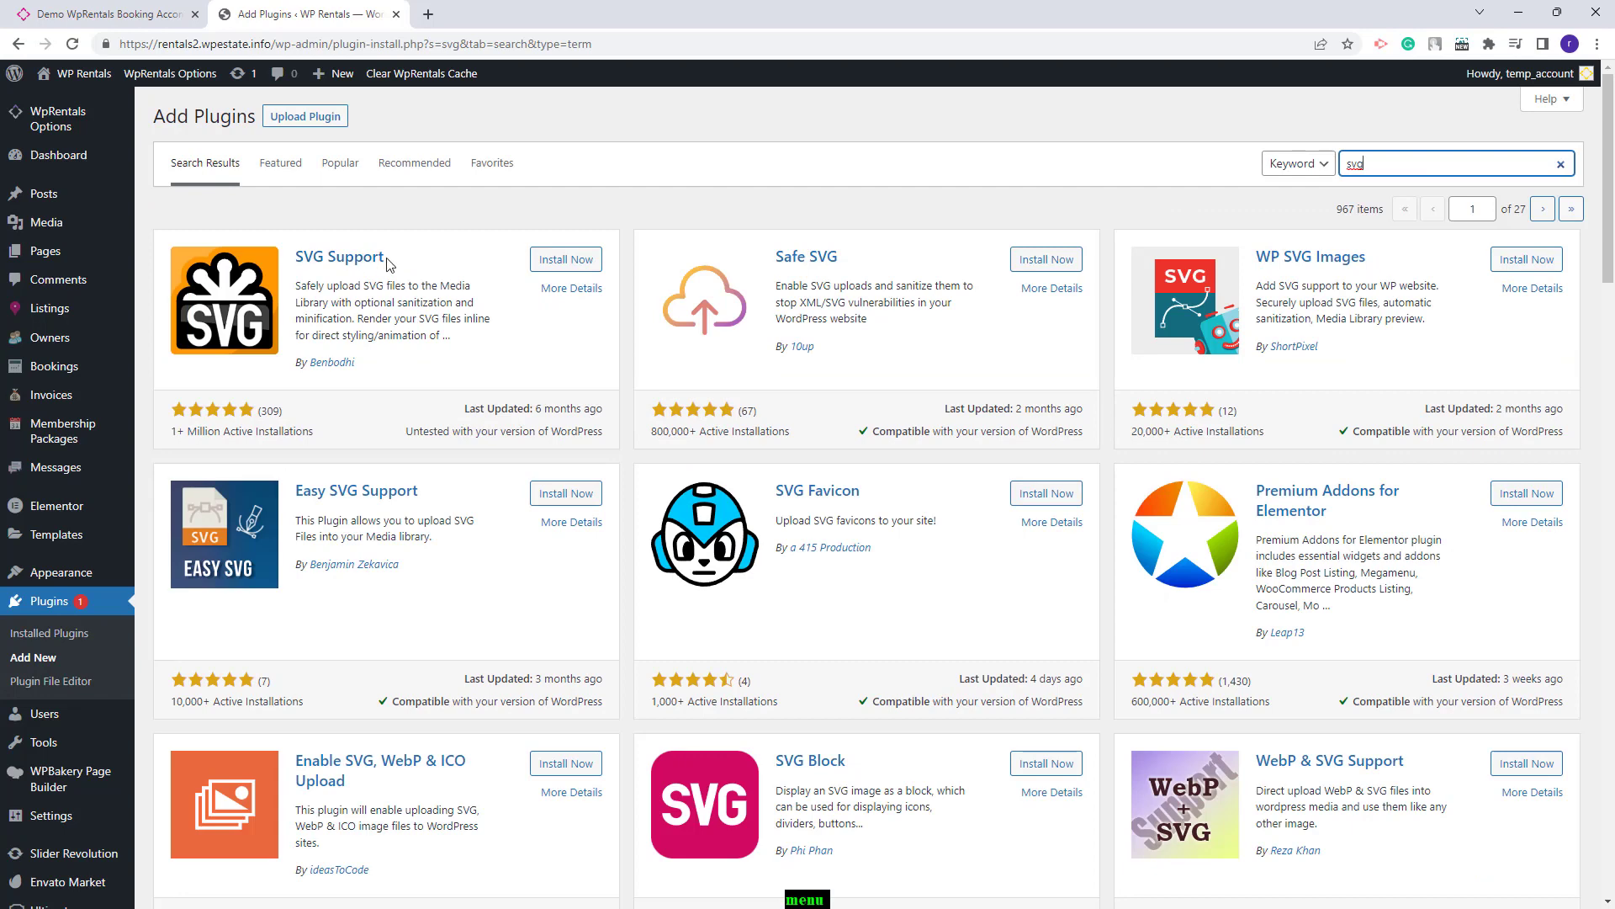
click(558, 261)
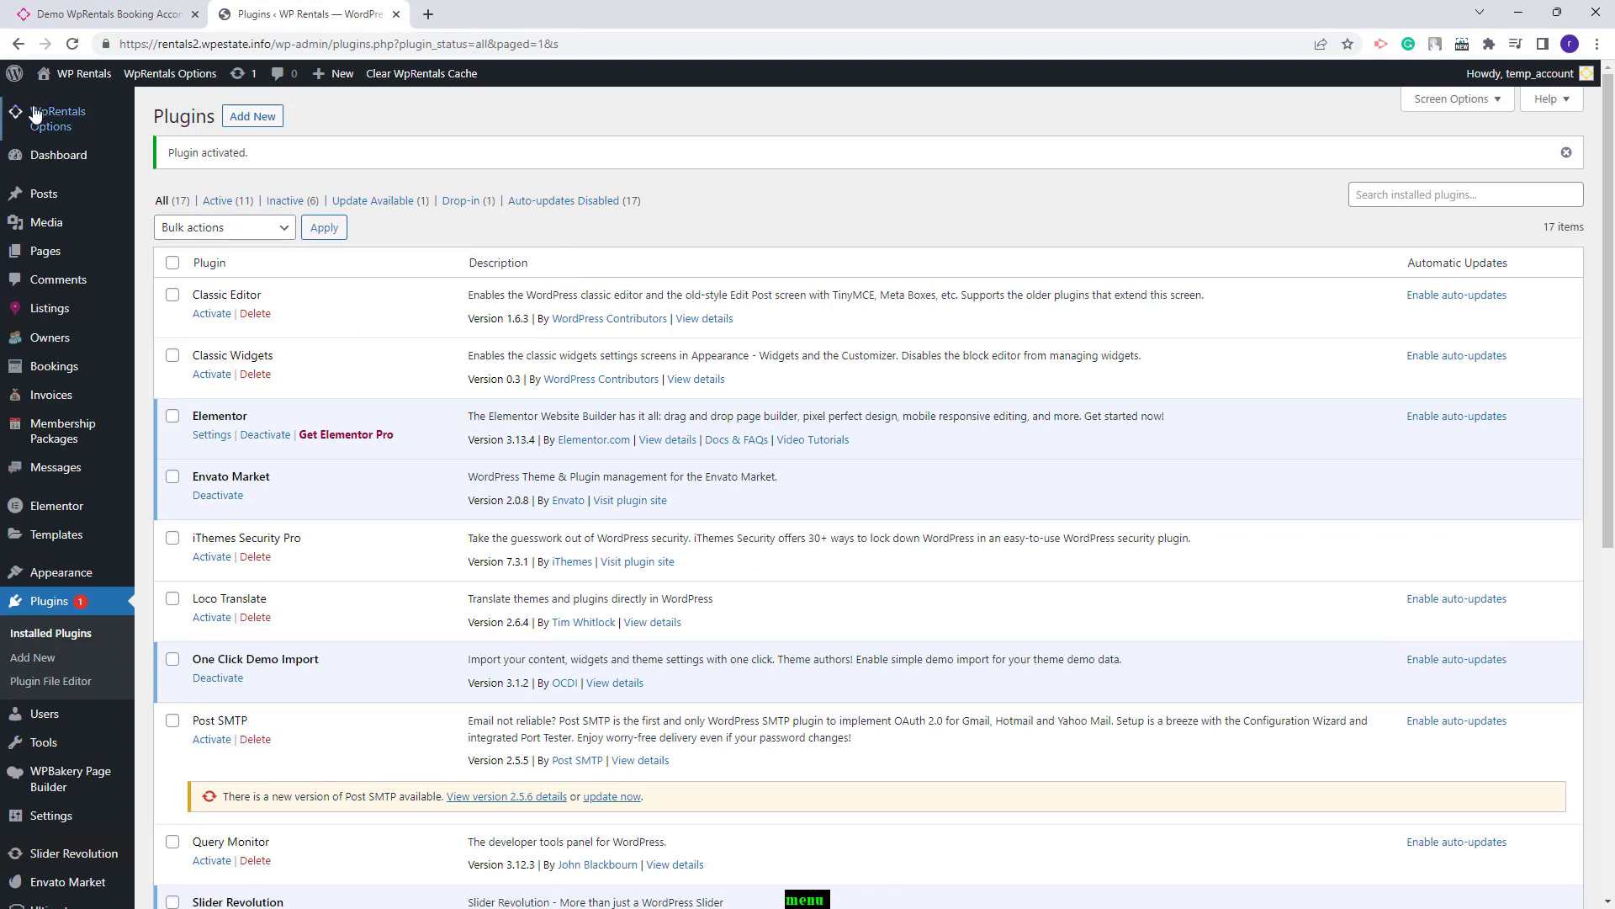
mouse_move(36, 124)
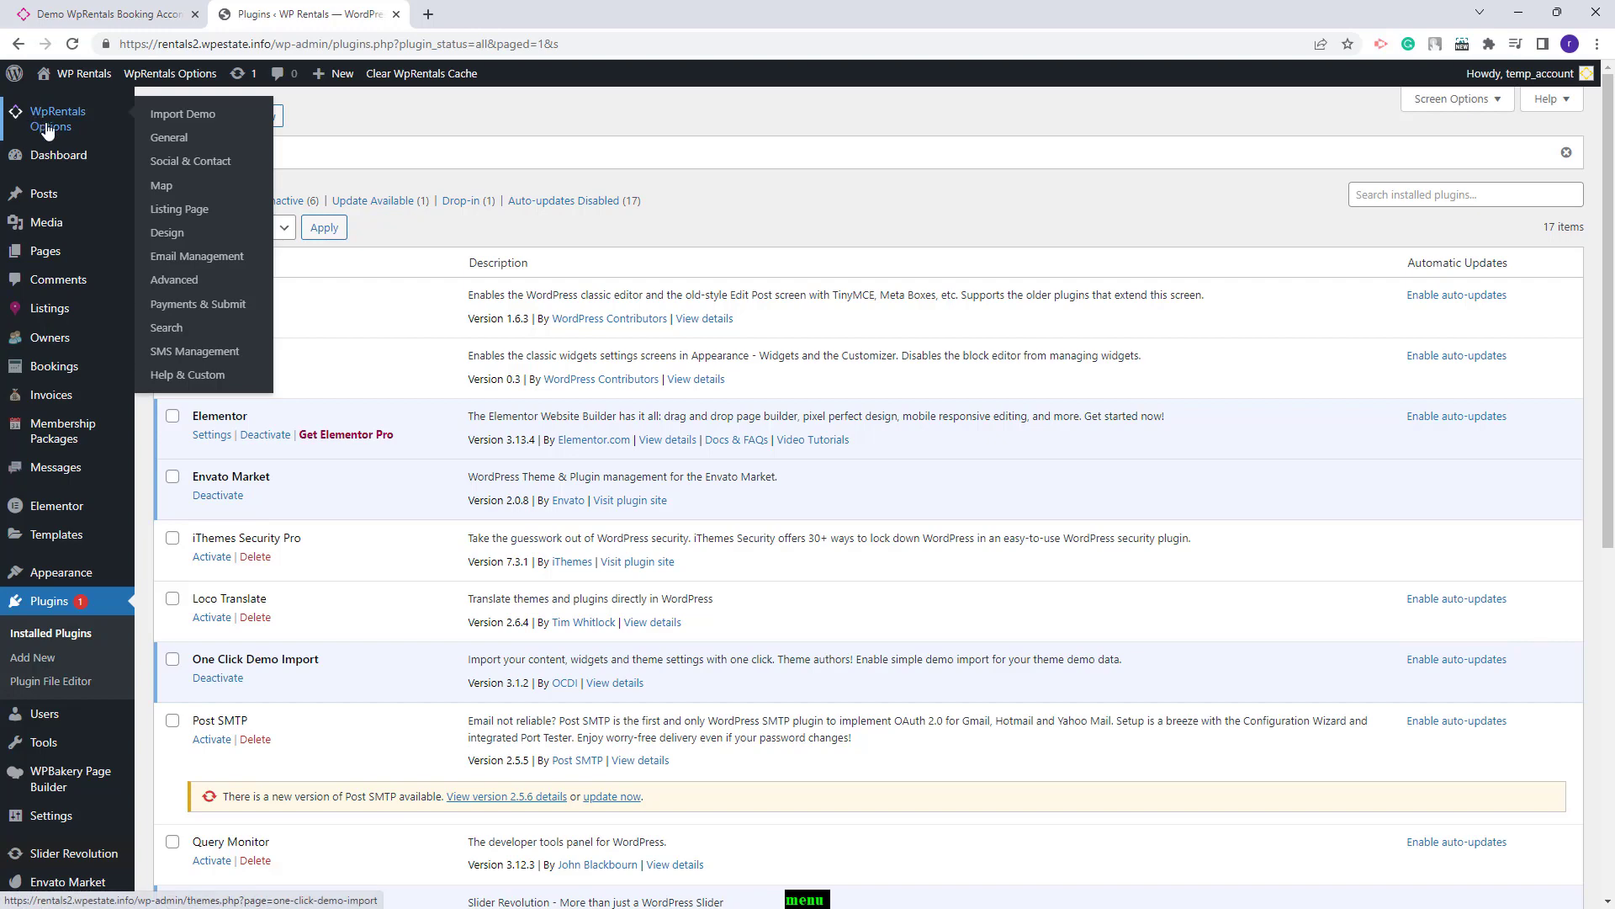
- Run the Import Demo for the Kamini Villa card and confirm with Continue & Import
click(181, 114)
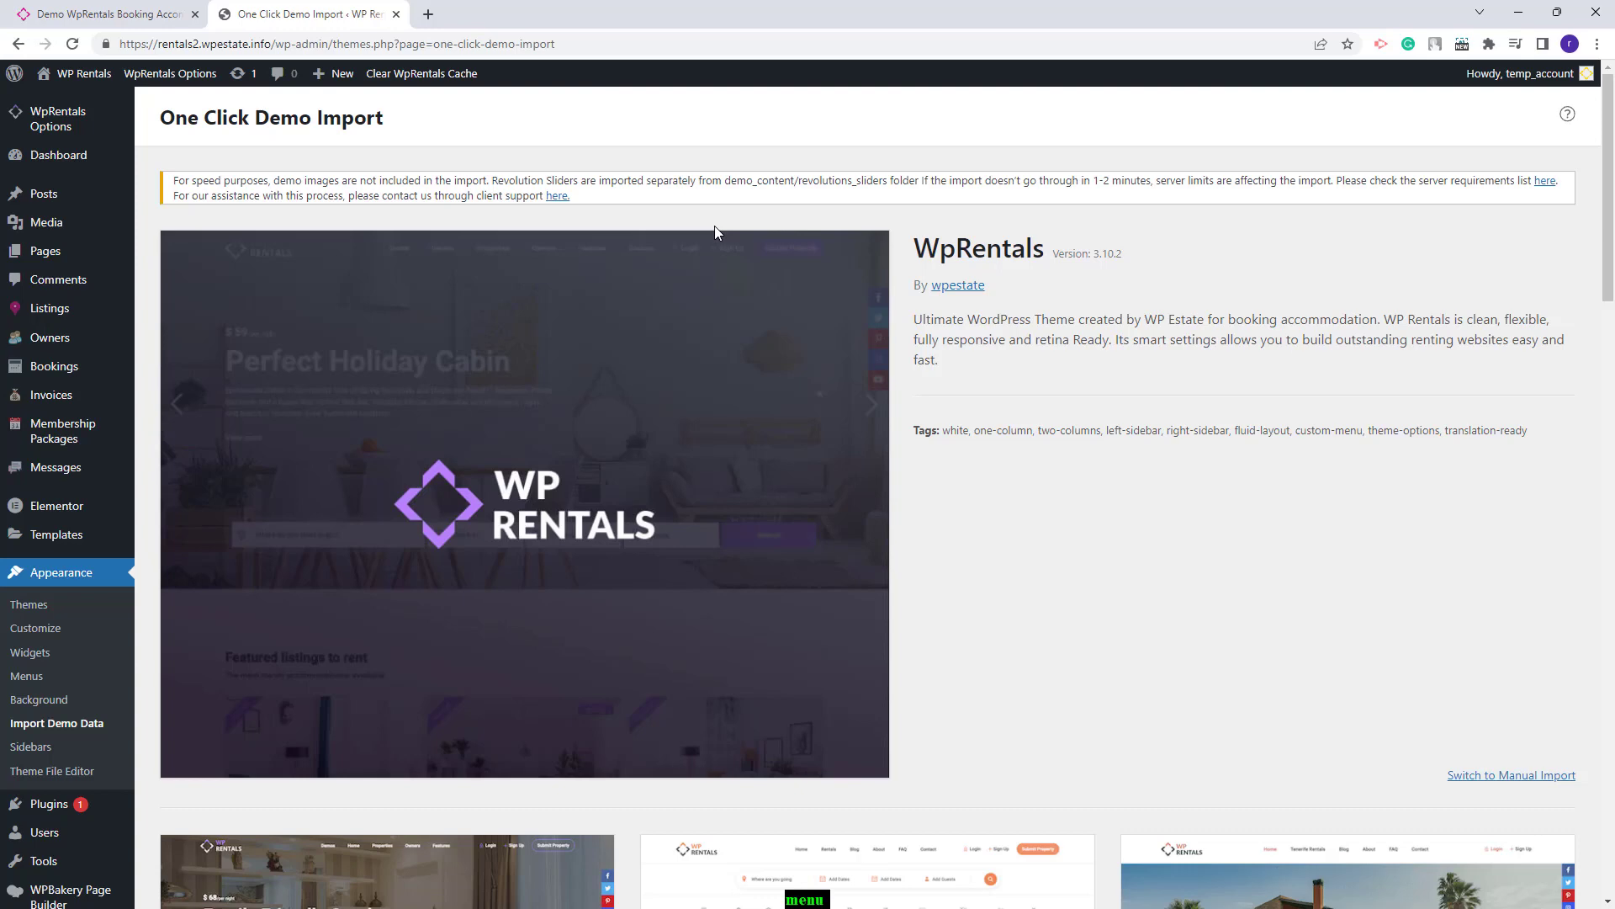
scroll(749, 325, down, 4)
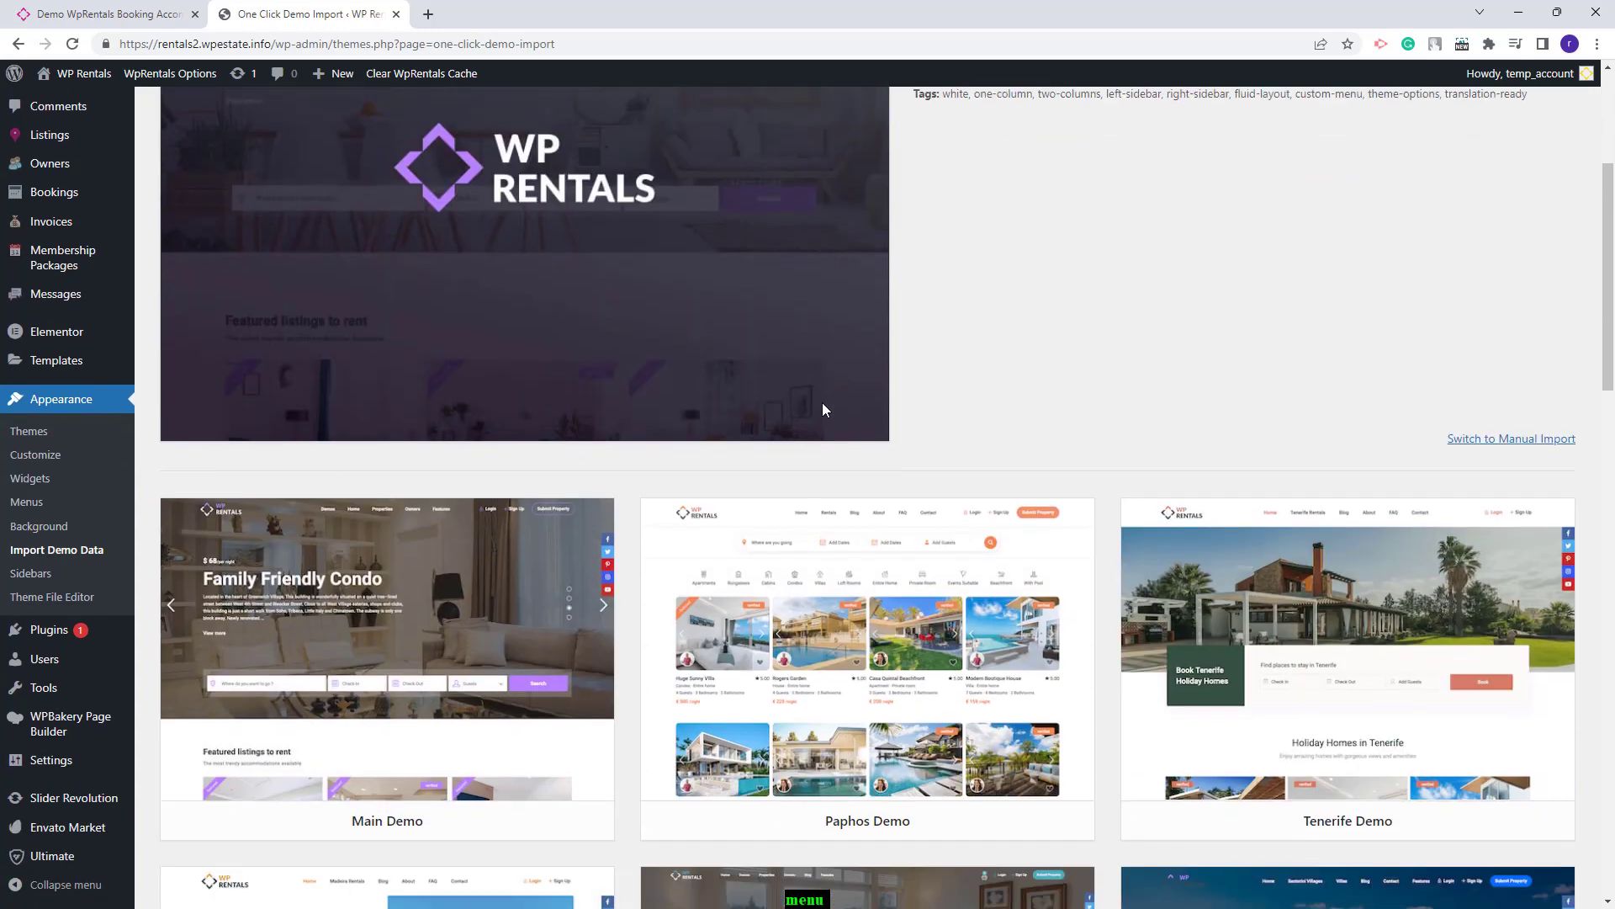
scroll(823, 410, down, 10)
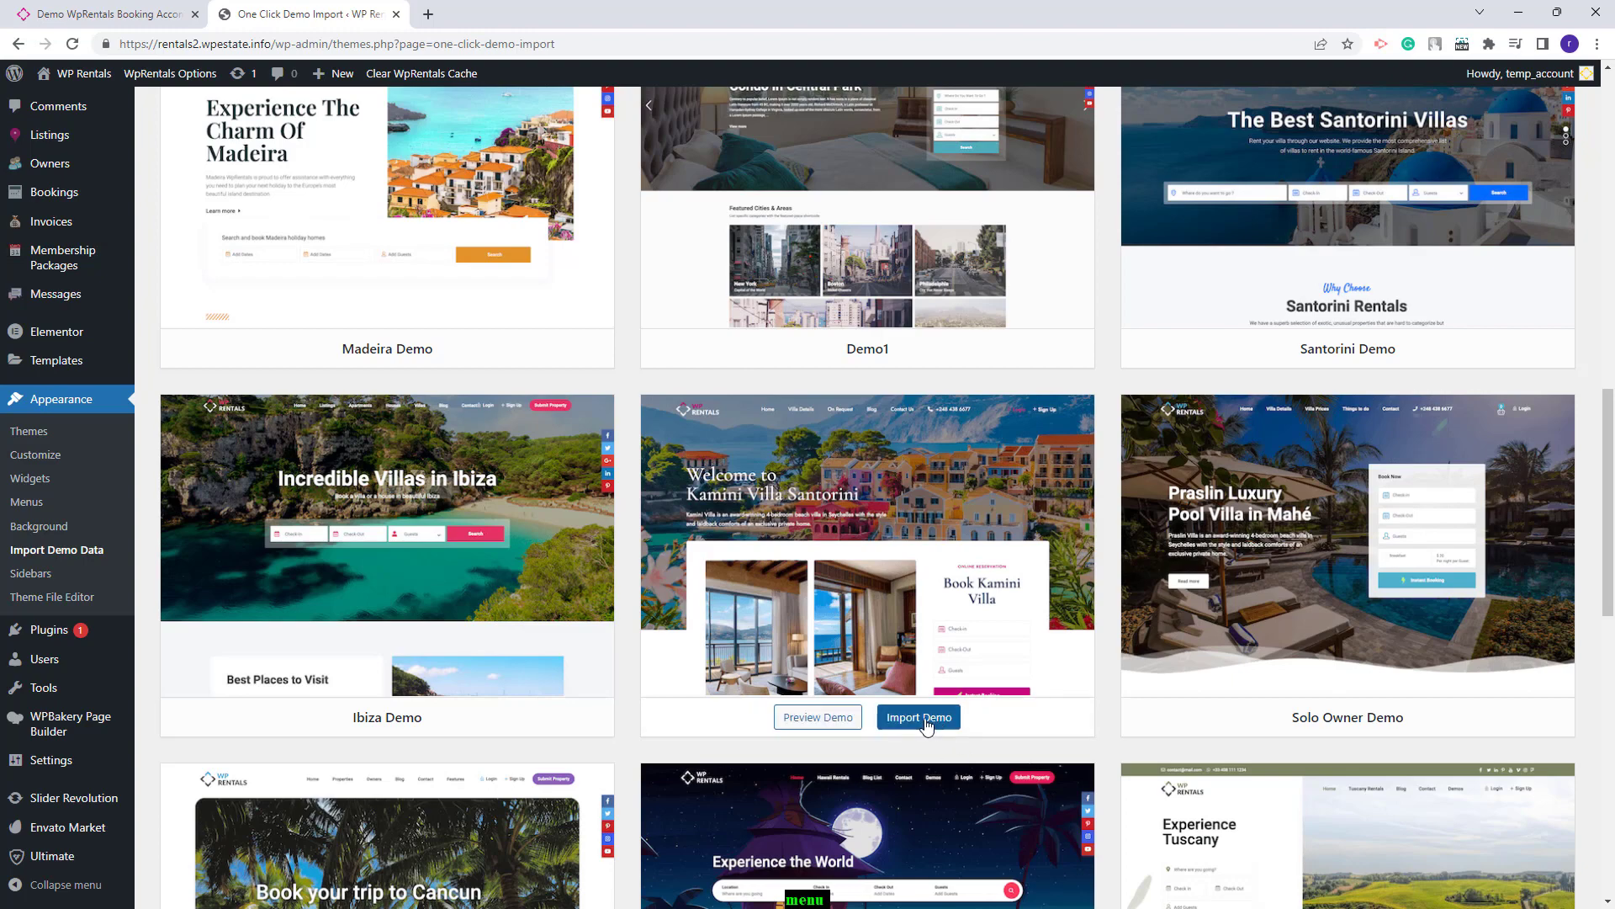
click(922, 719)
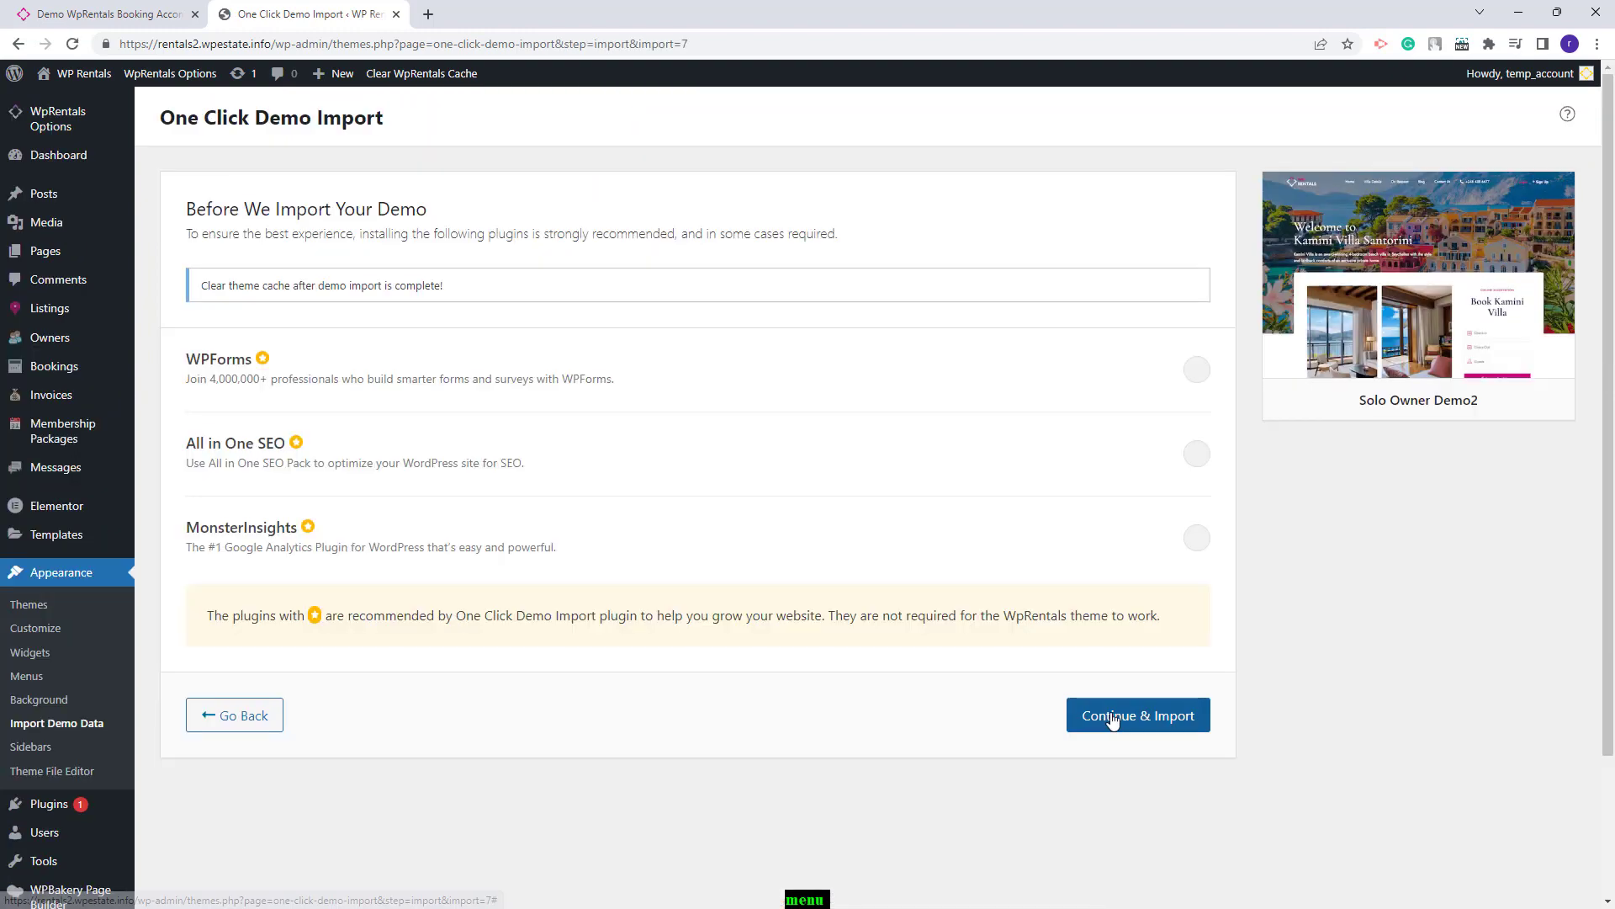
click(1110, 717)
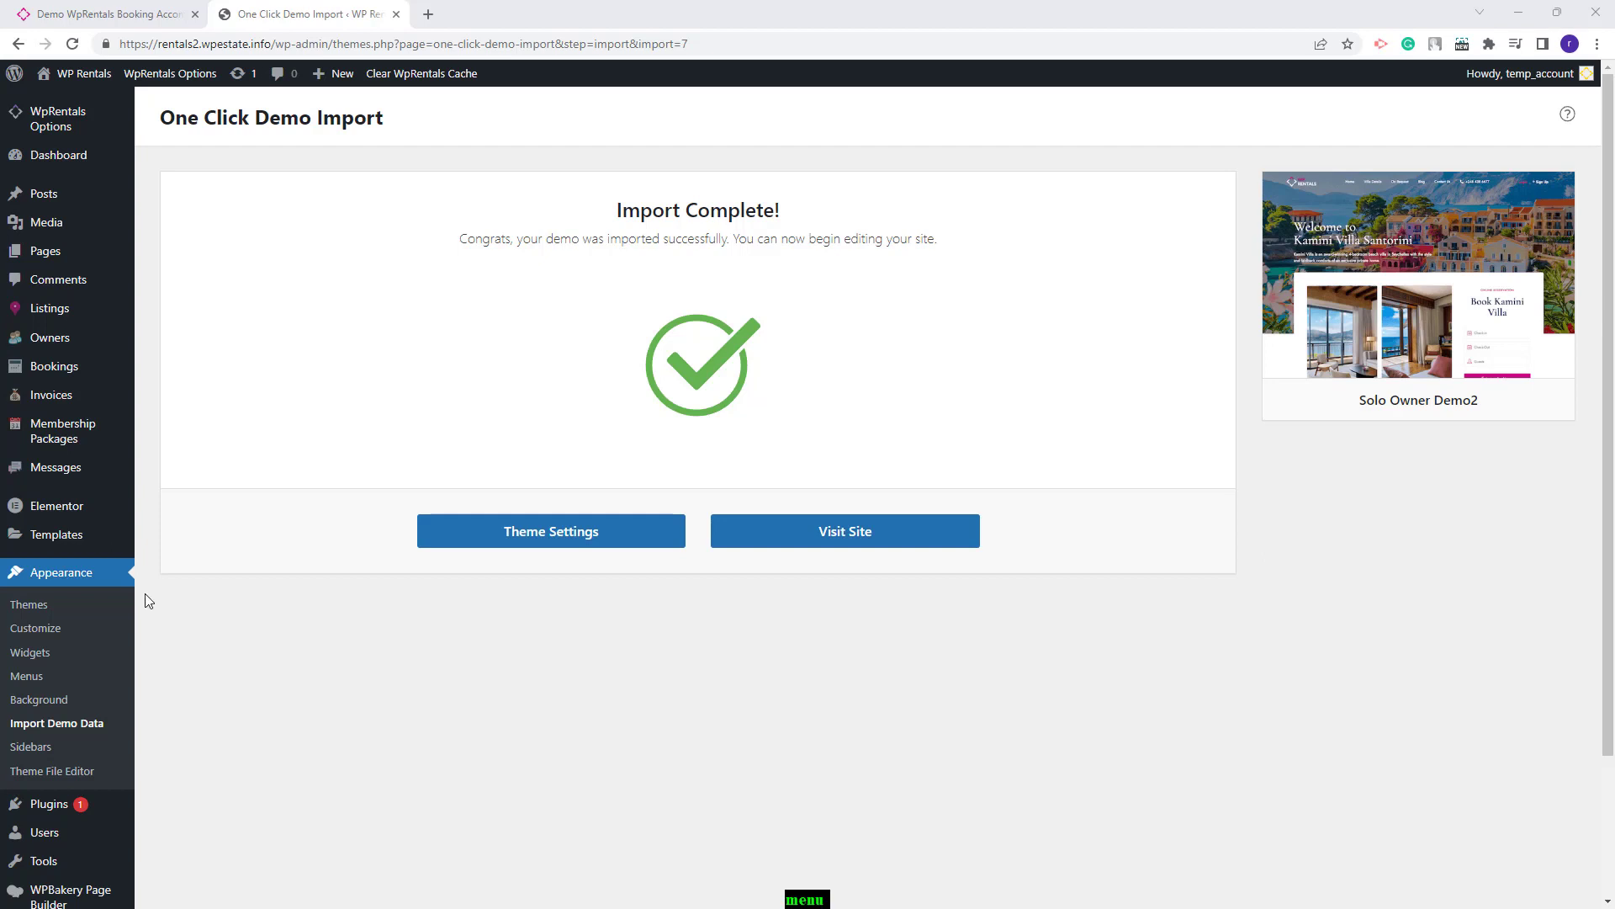
- Switch the permalink structure to Post name and save the change
scroll(150, 597, down, 2)
scroll(150, 598, up, 1)
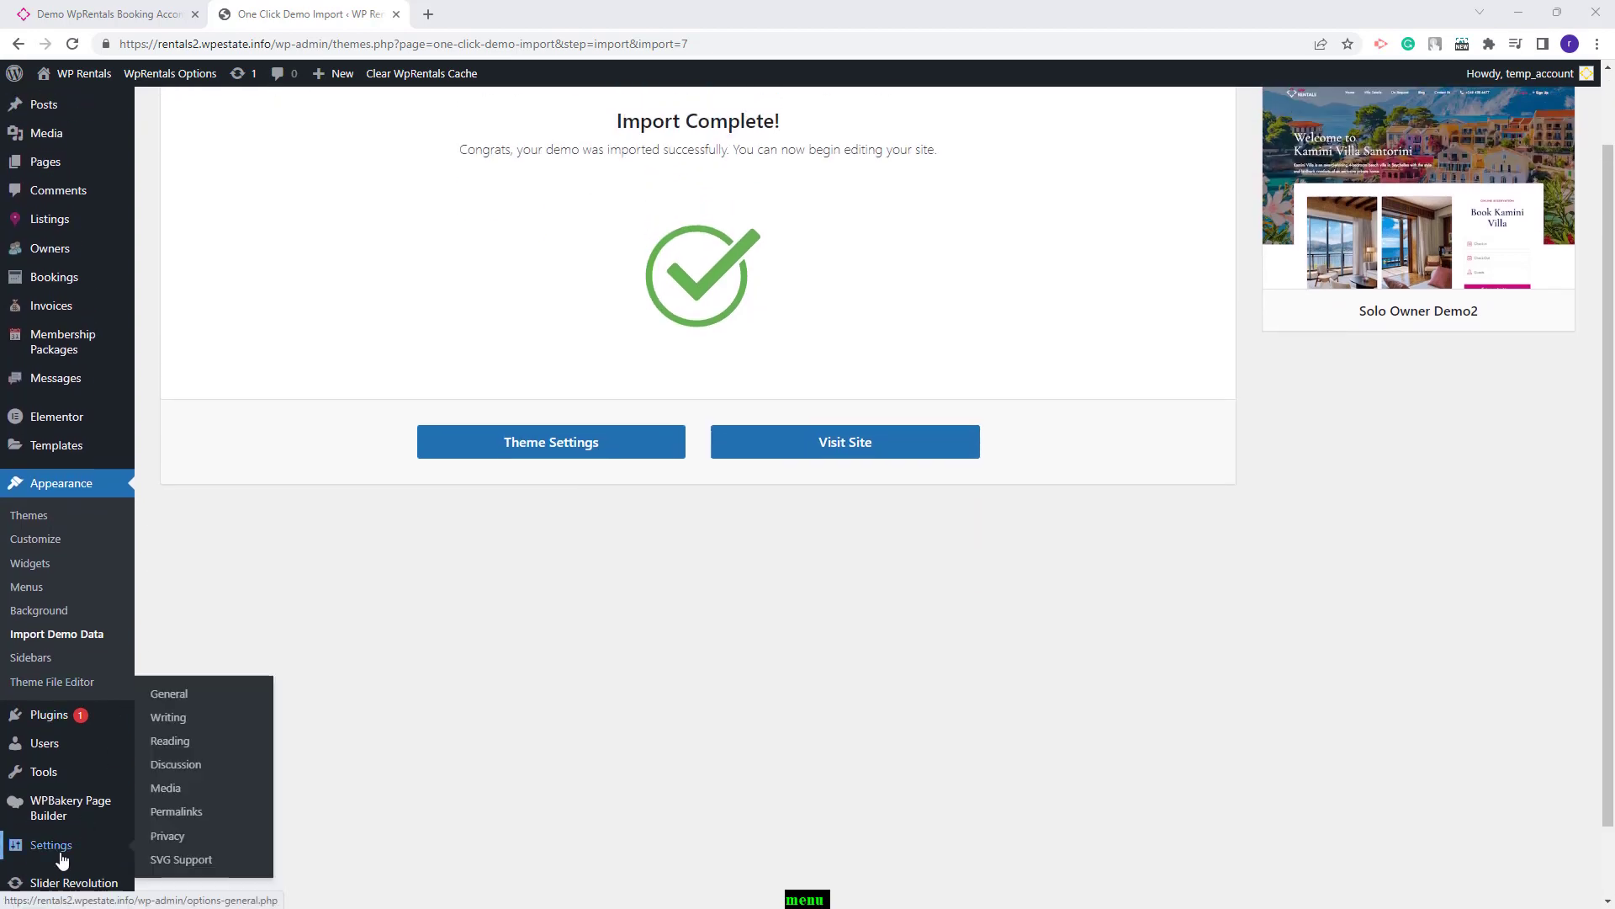
click(185, 815)
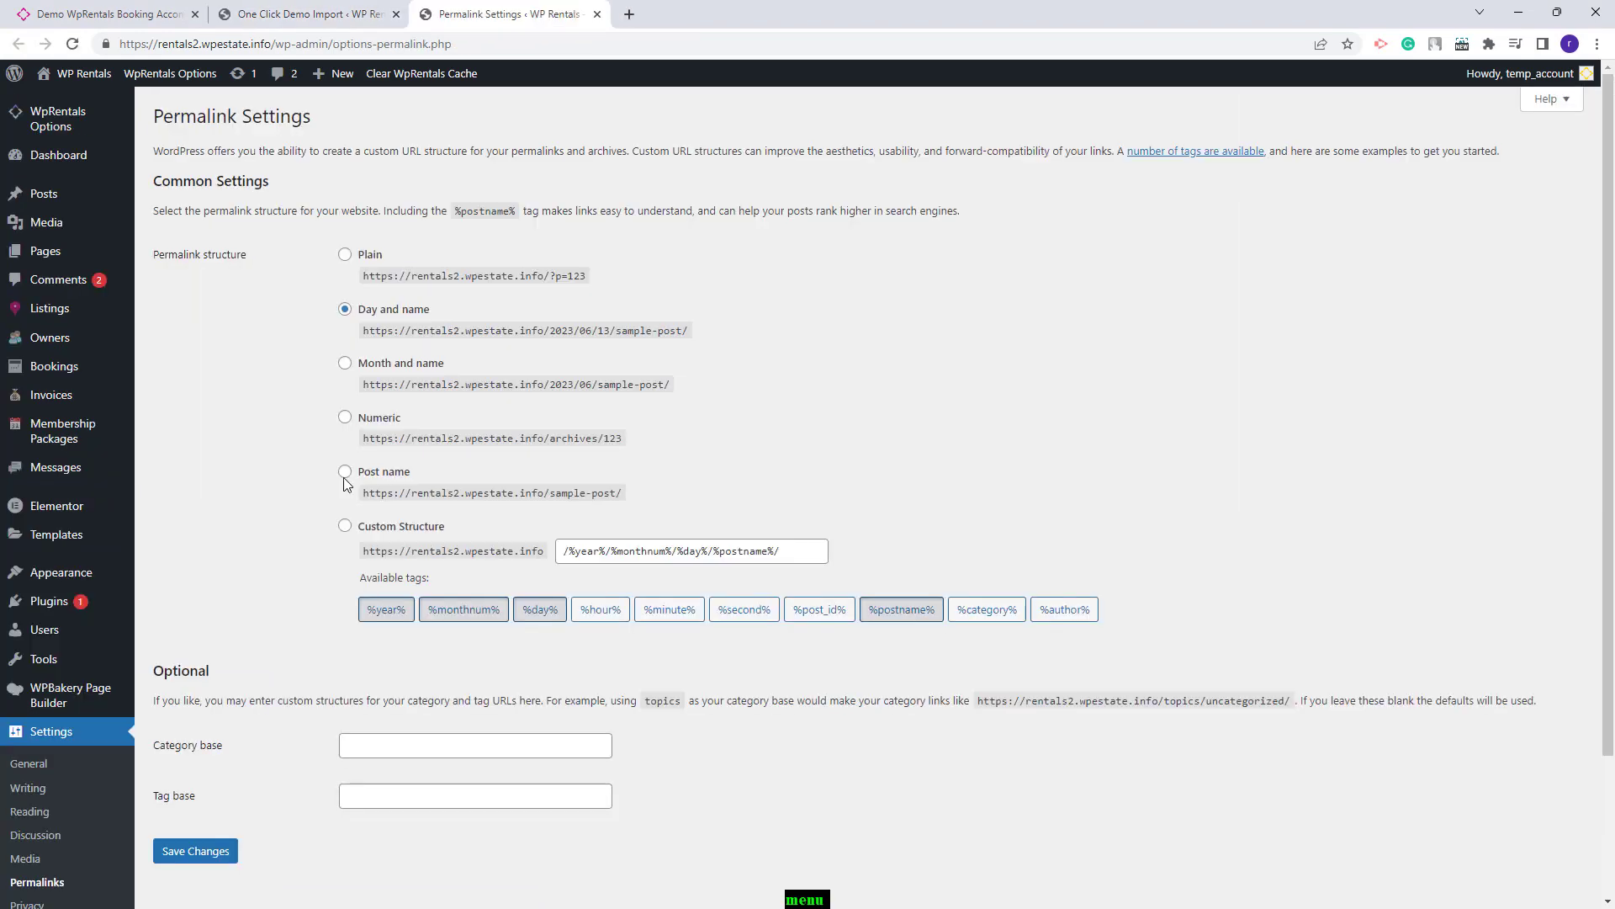
click(344, 473)
click(224, 846)
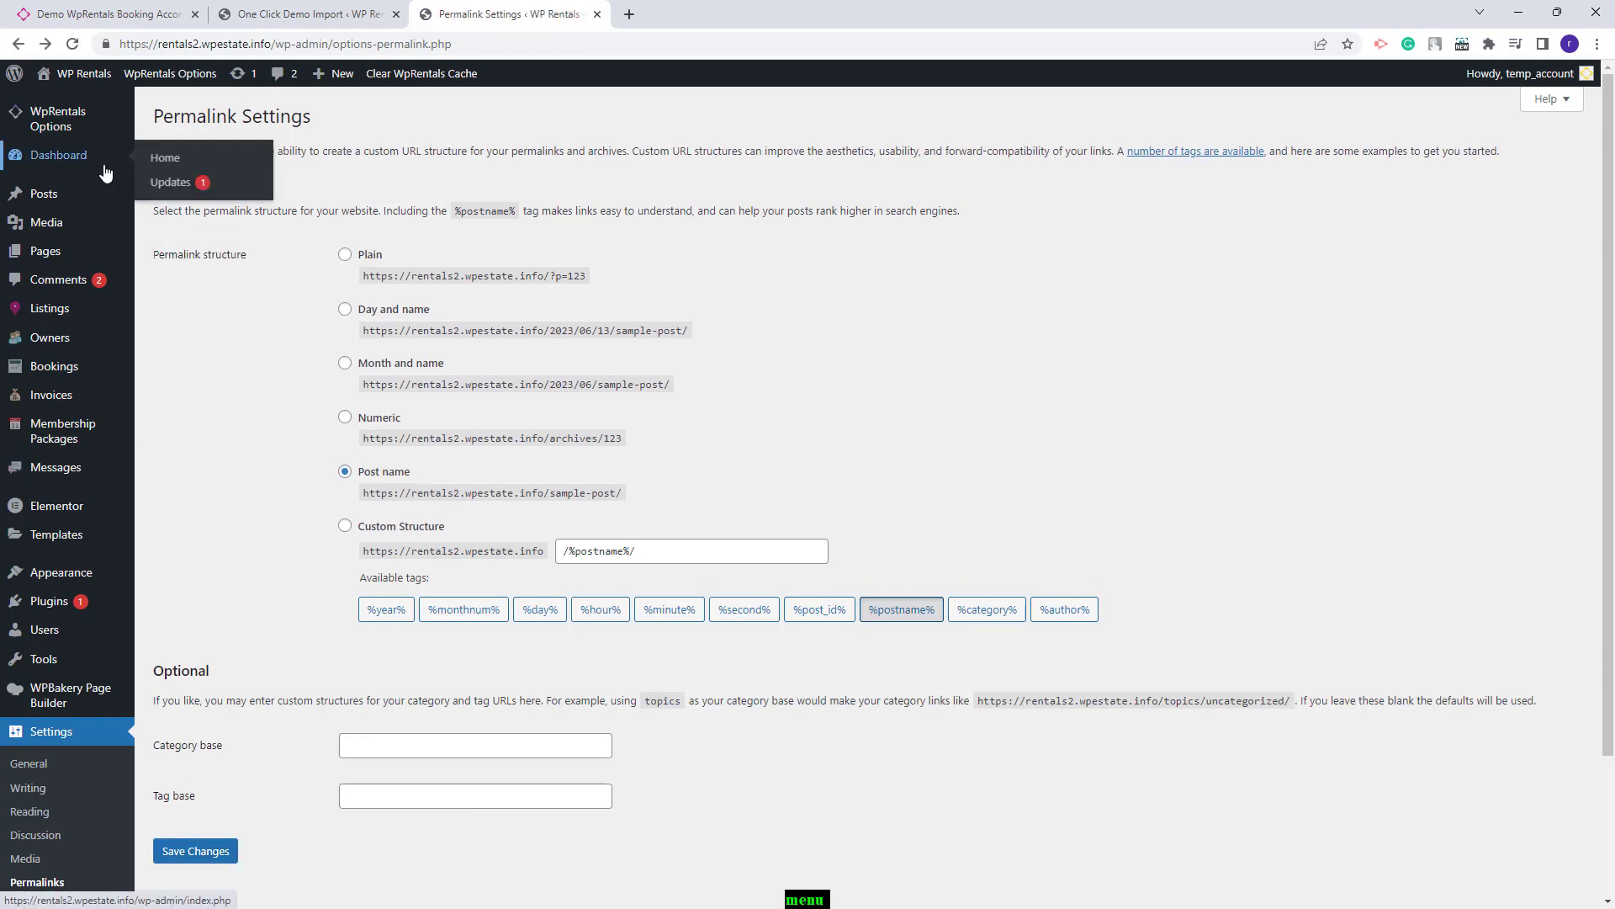
mouse_move(56, 125)
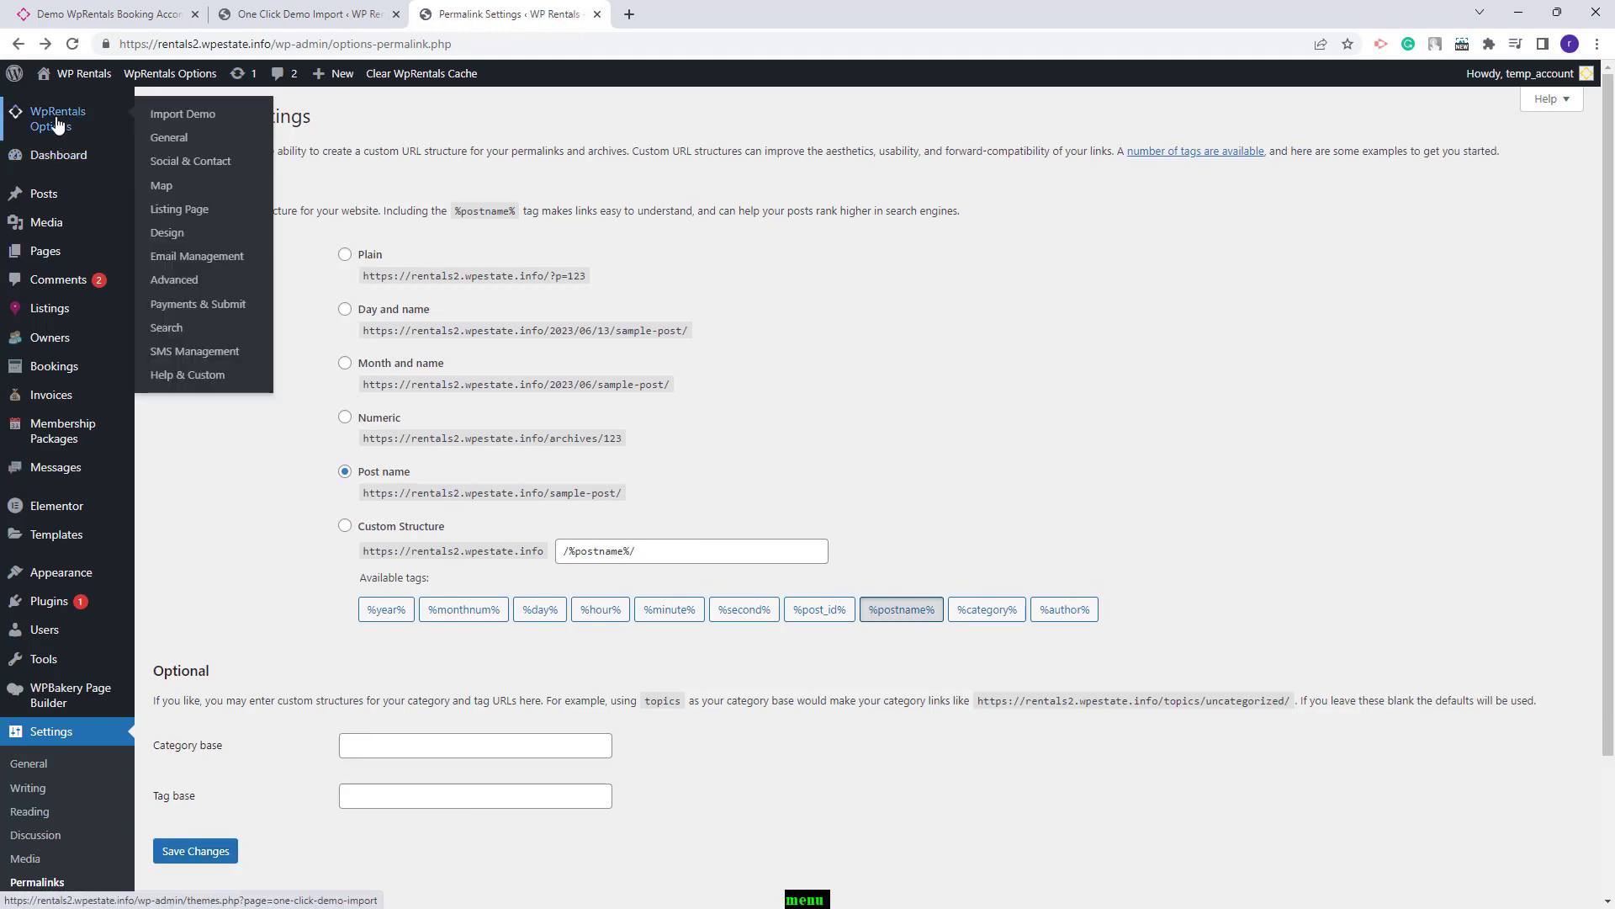
- Browse WpRentals Options: General, Logos & Favicon, Booking Settings, Social & Contact, and Map Settings
click(180, 142)
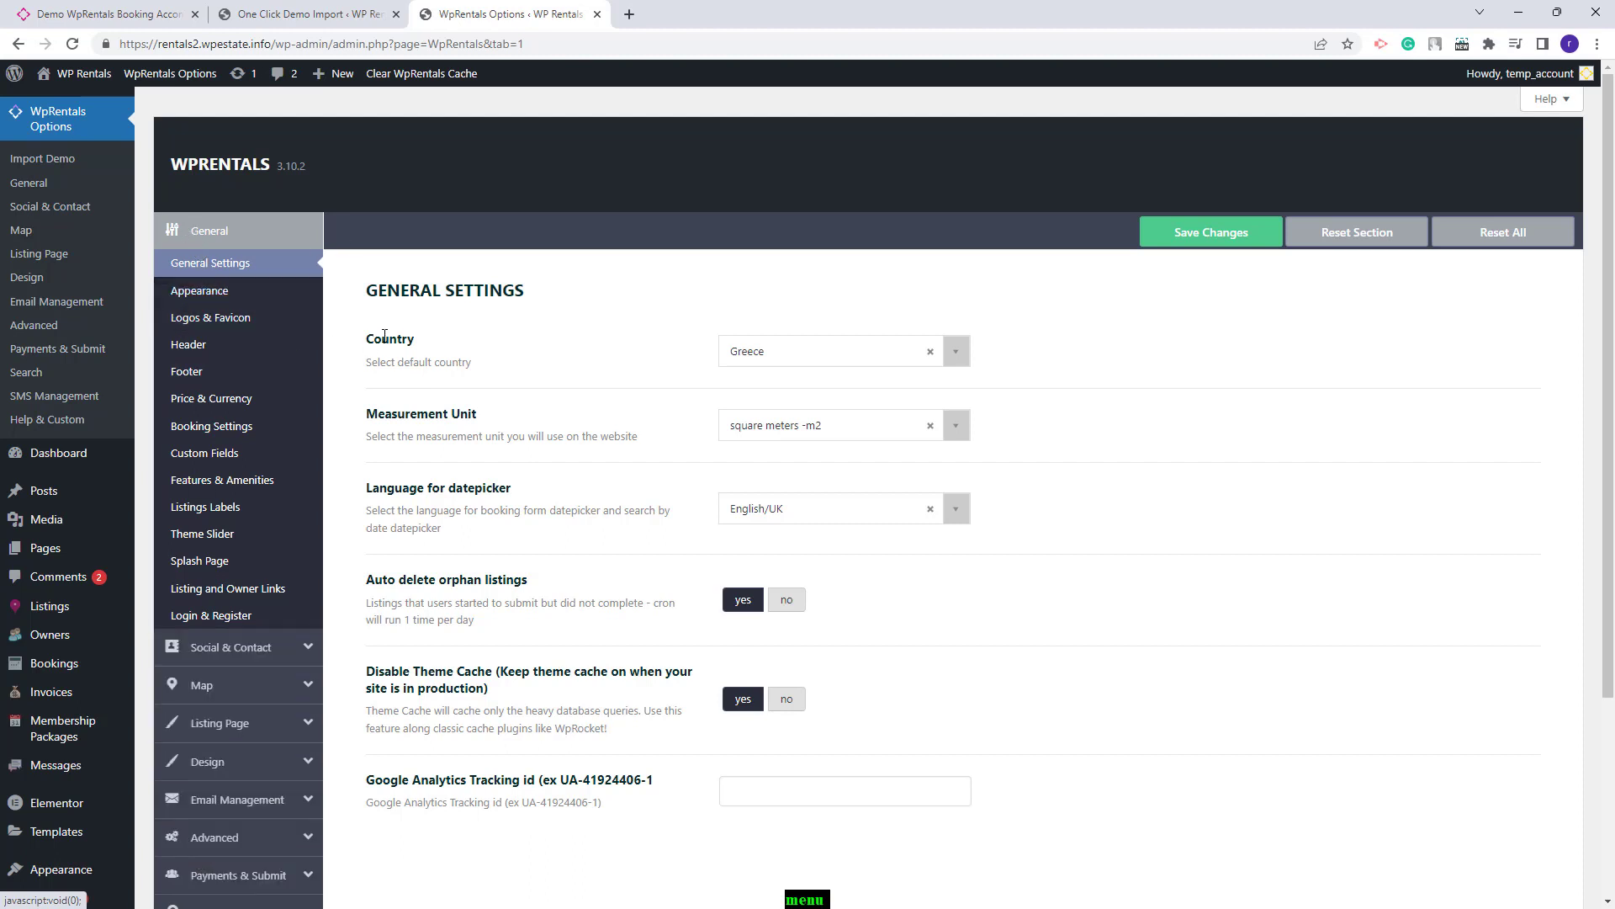
click(210, 317)
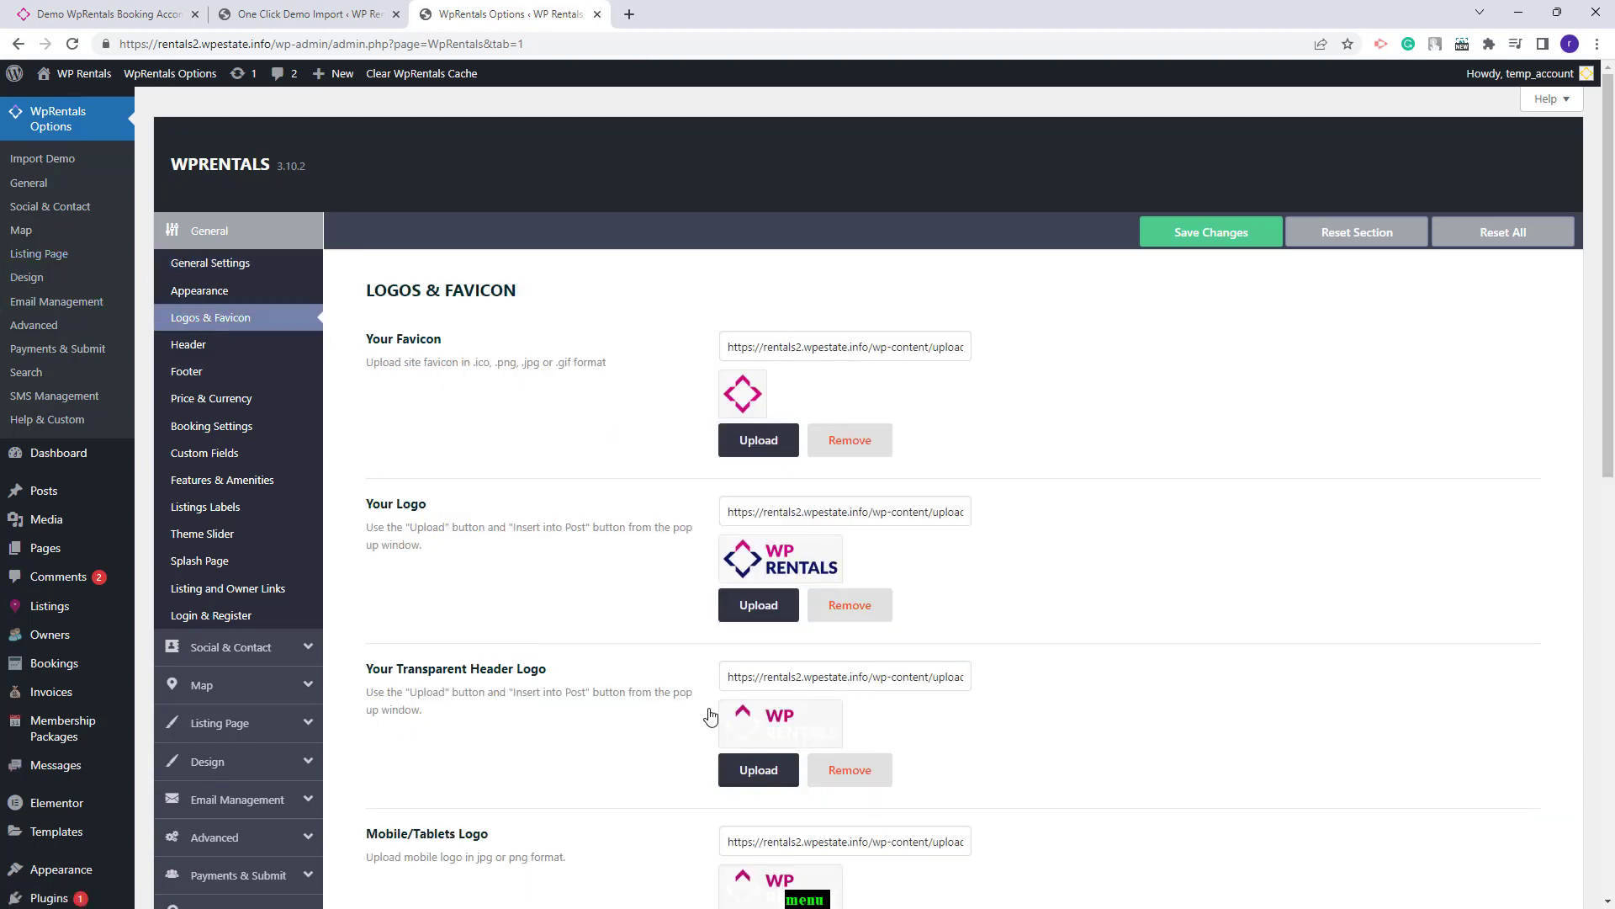
click(215, 427)
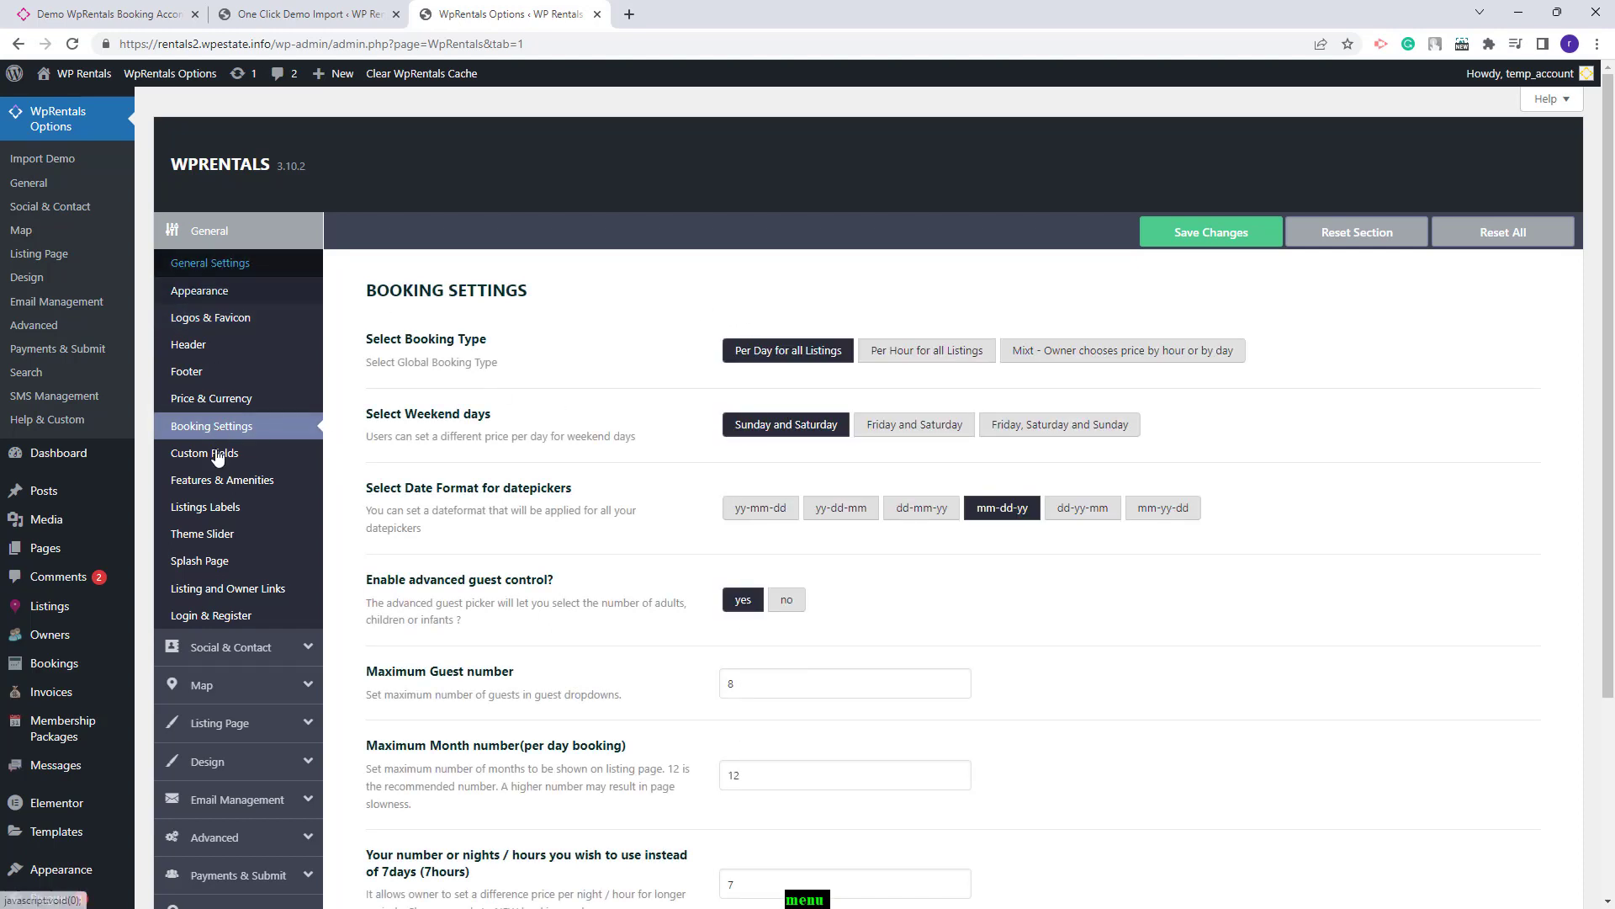
click(217, 647)
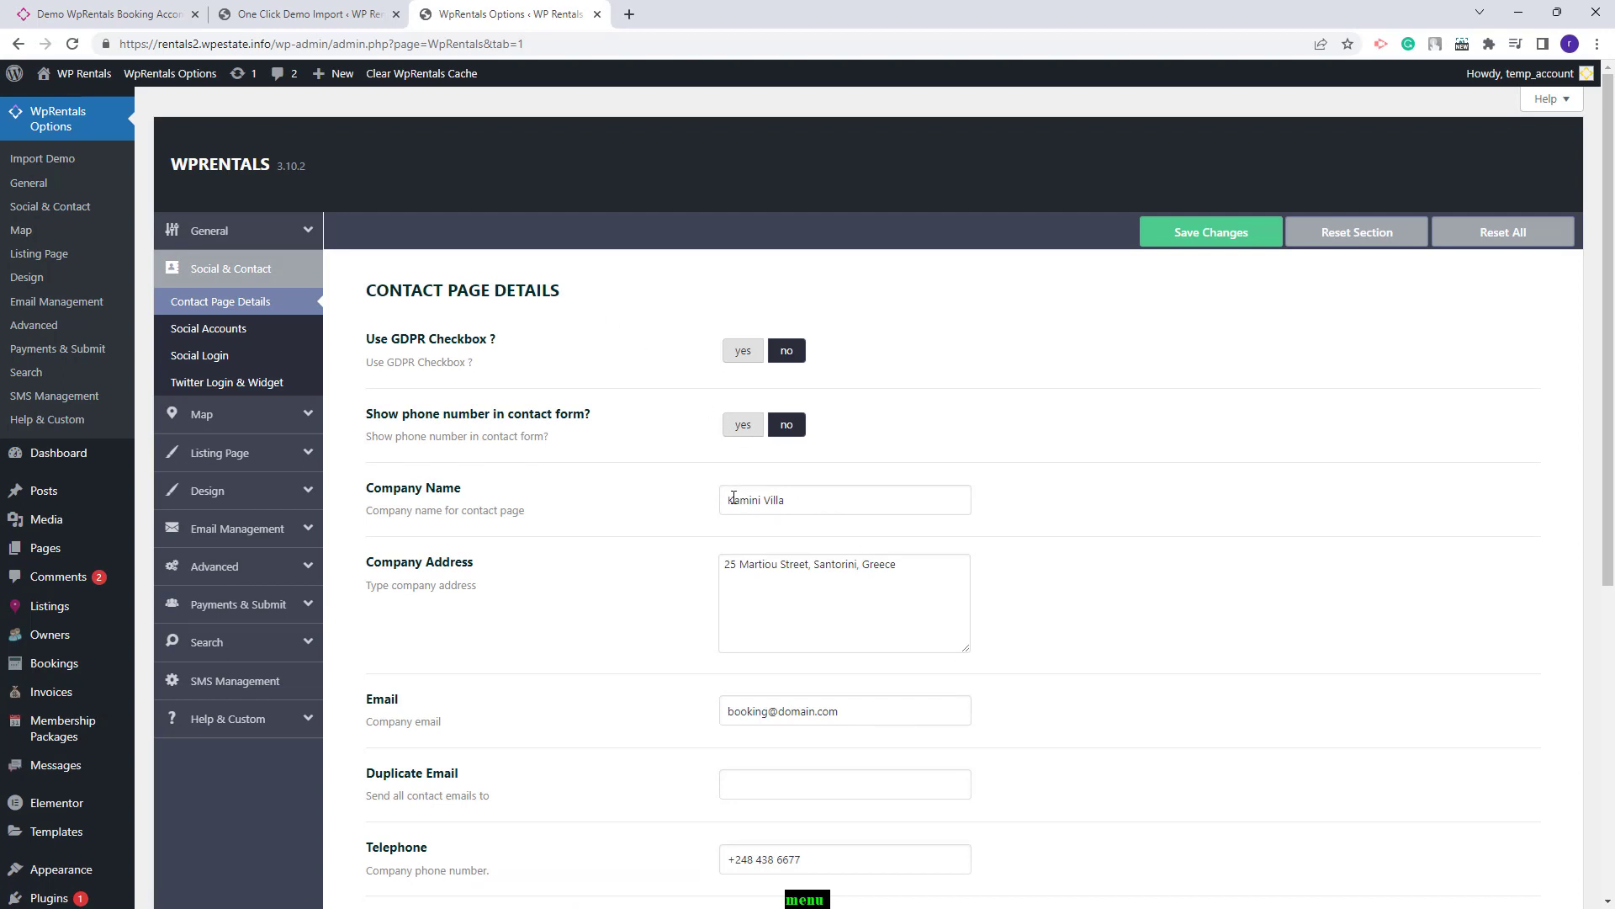
scroll(808, 505, down, 1)
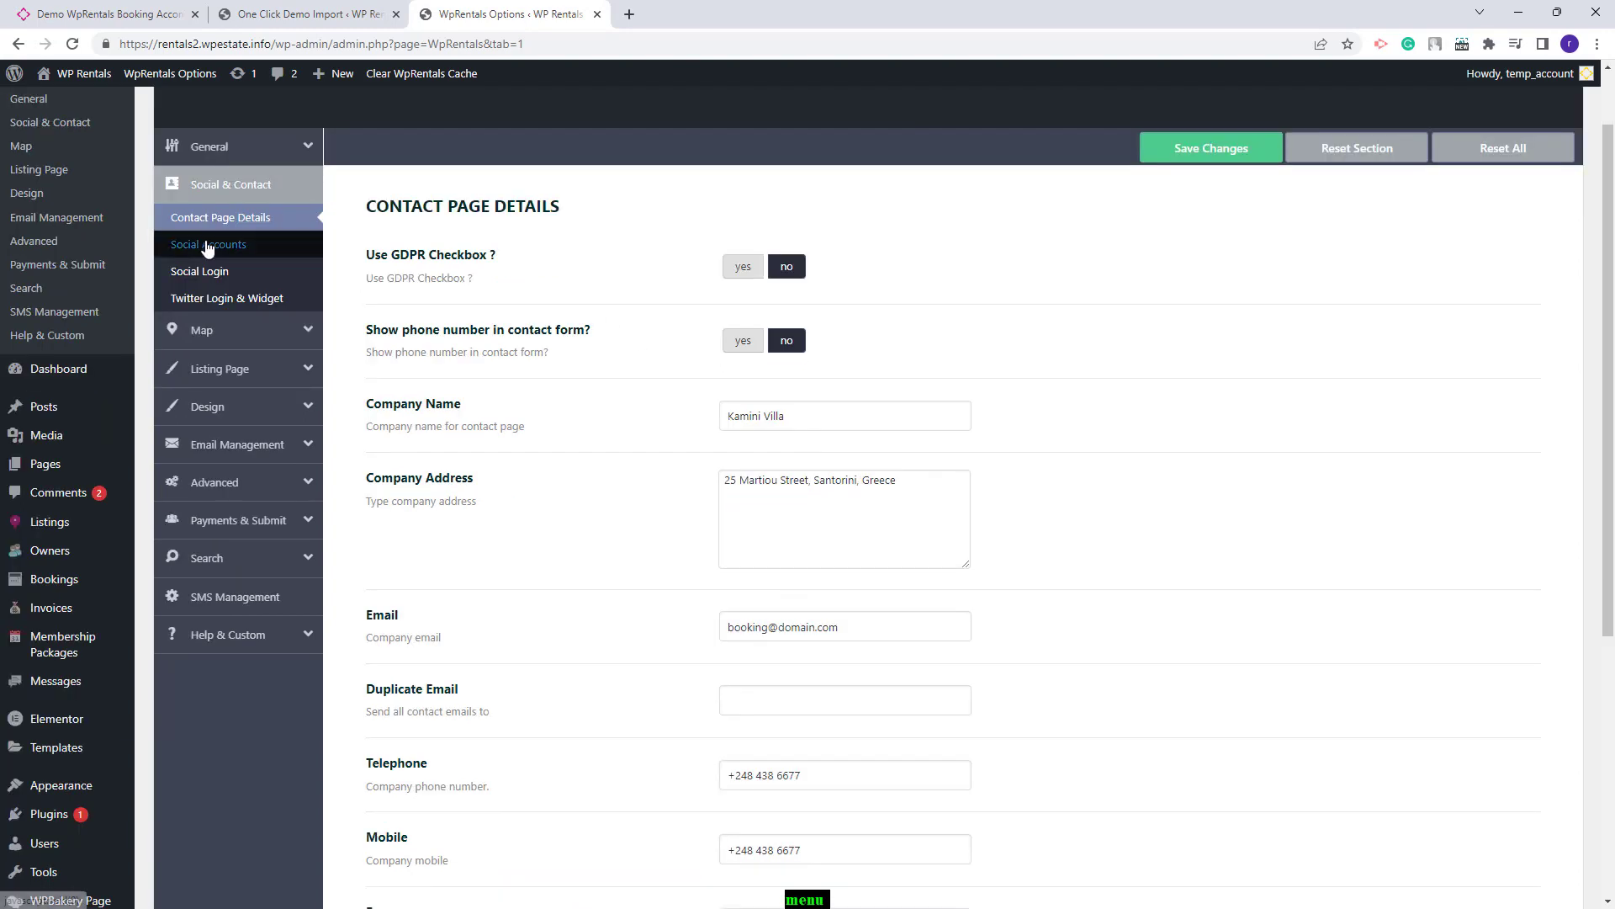
click(207, 333)
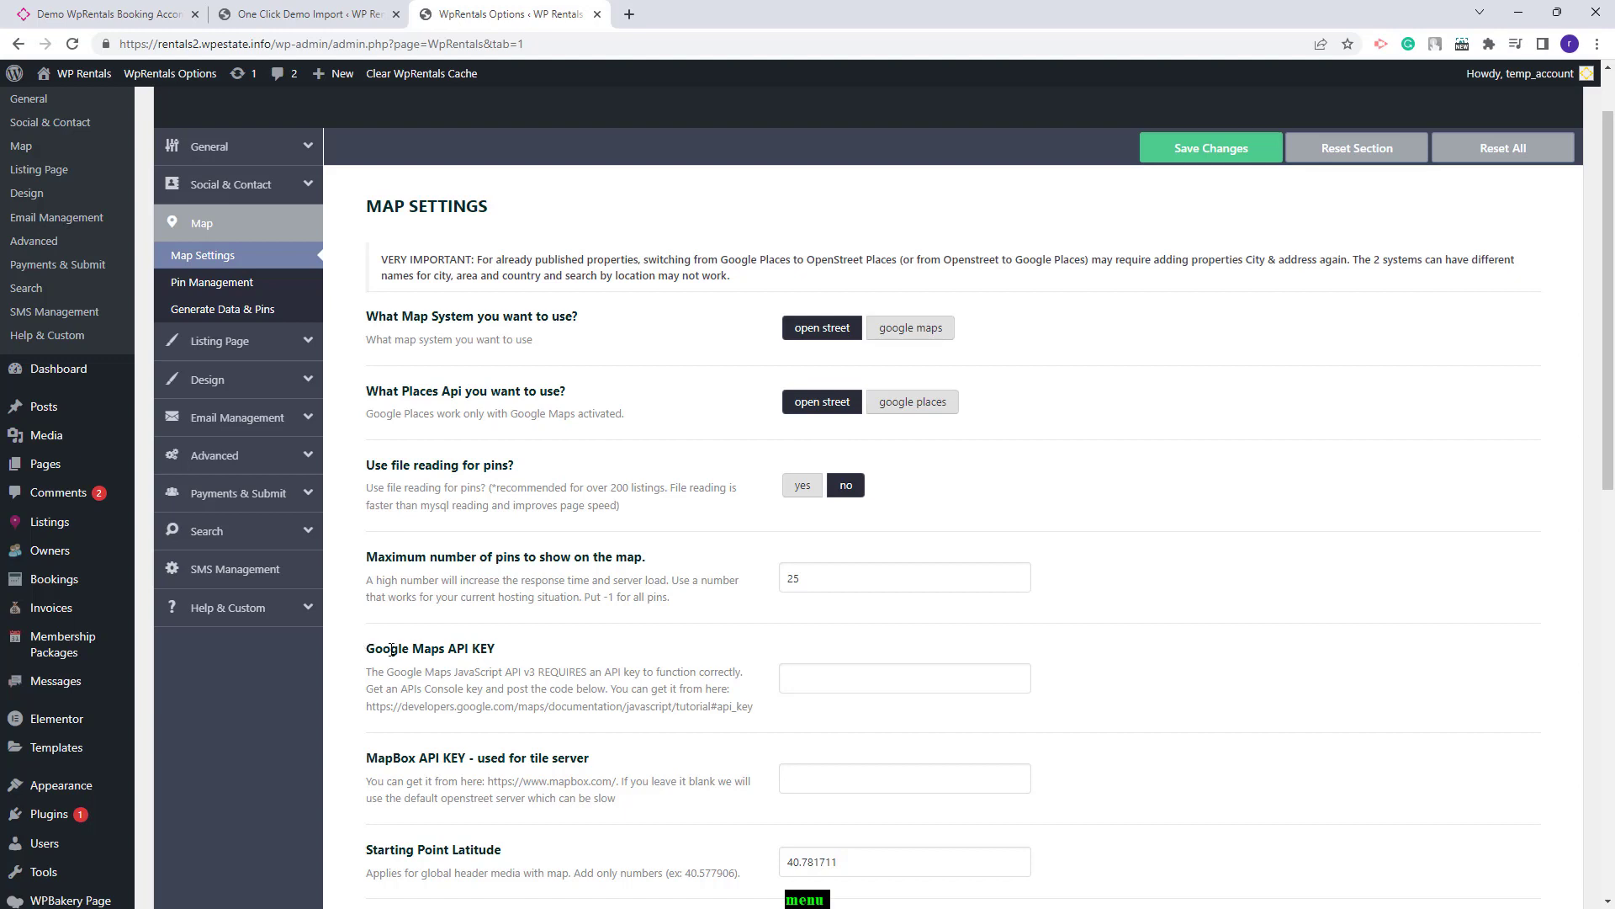
- Check the empty Google Maps API key field, then view Listing Page and Layout Manager options
click(816, 684)
click(242, 340)
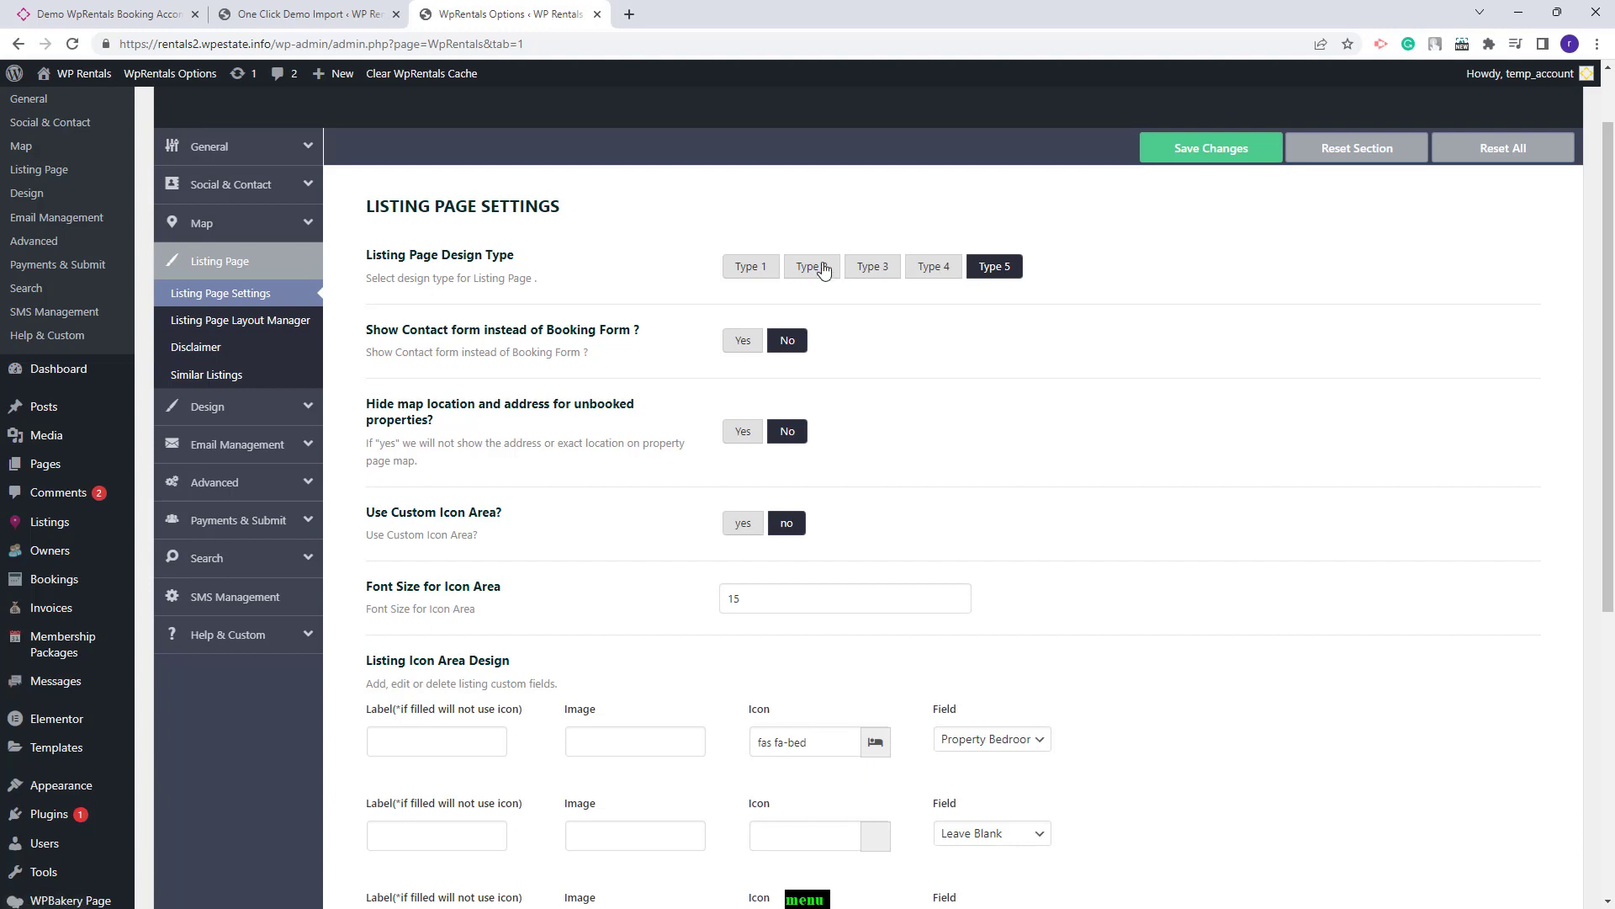
click(264, 325)
scroll(999, 484, down, 2)
scroll(1000, 486, up, 2)
- Review the Design pages (Listing Card, Map Marker, Custom Colors, Main Menu) and Email Content templates
click(214, 385)
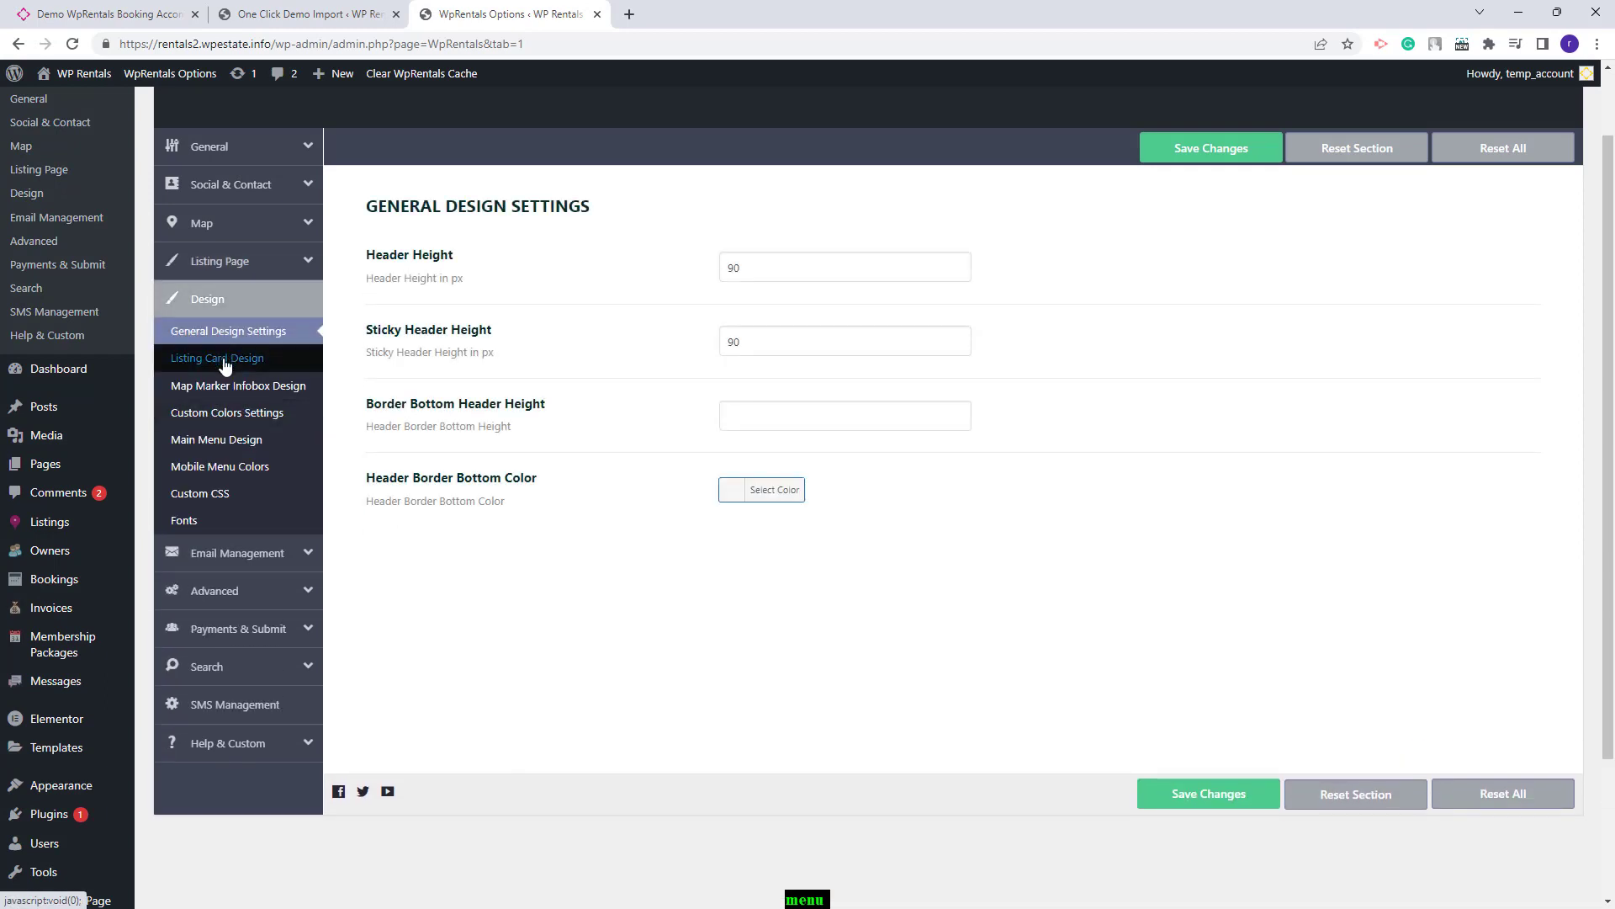
click(224, 360)
click(227, 385)
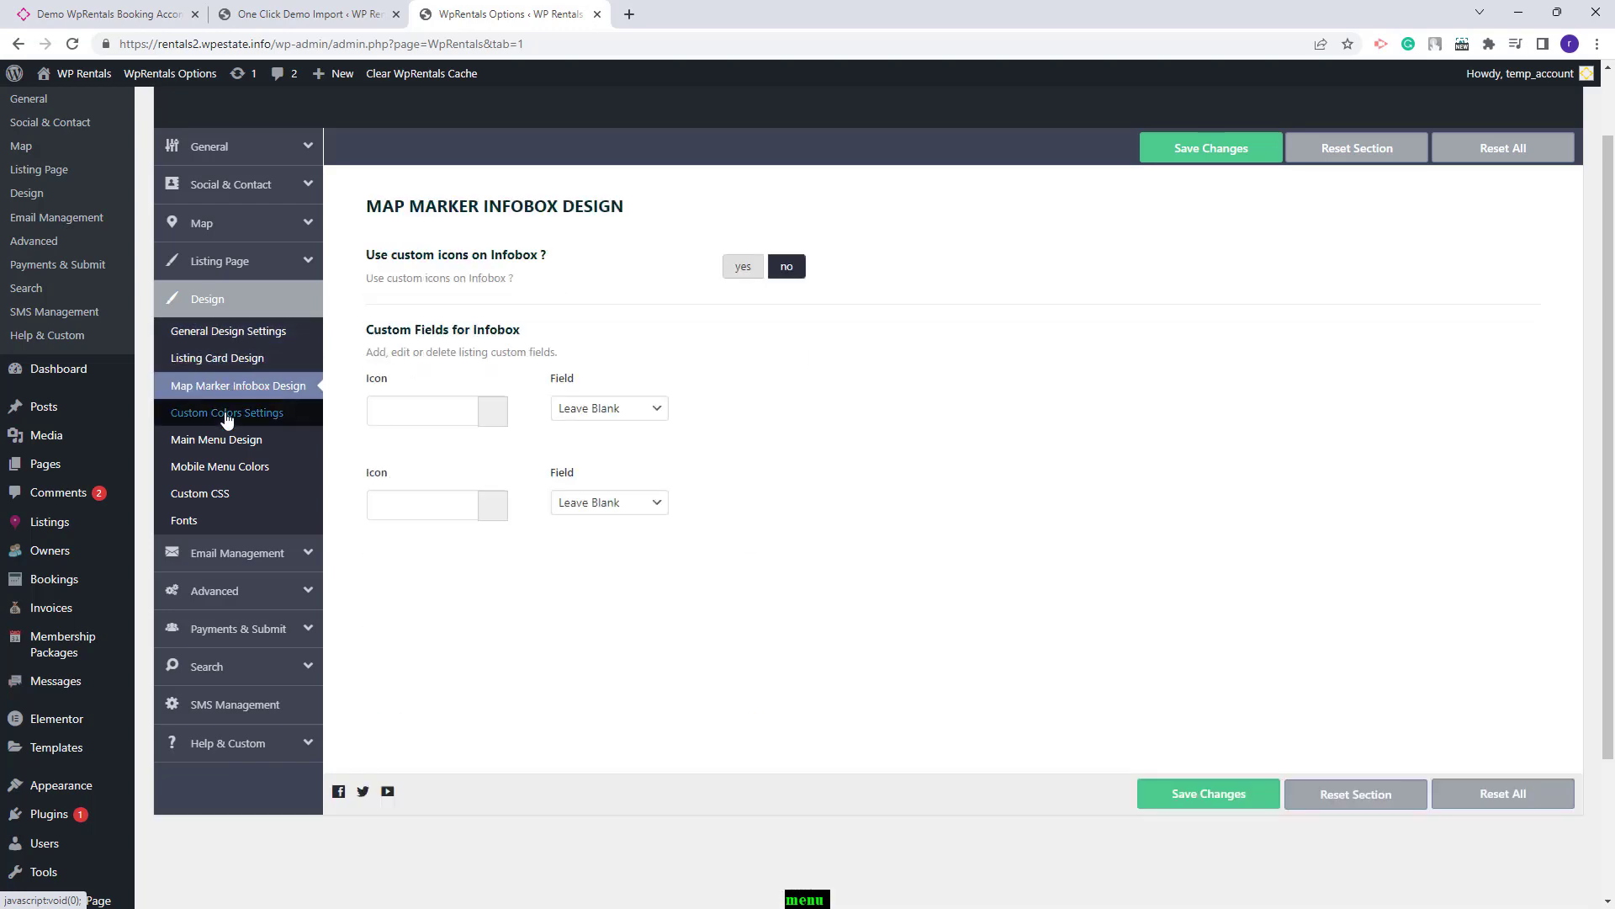
click(226, 414)
click(217, 445)
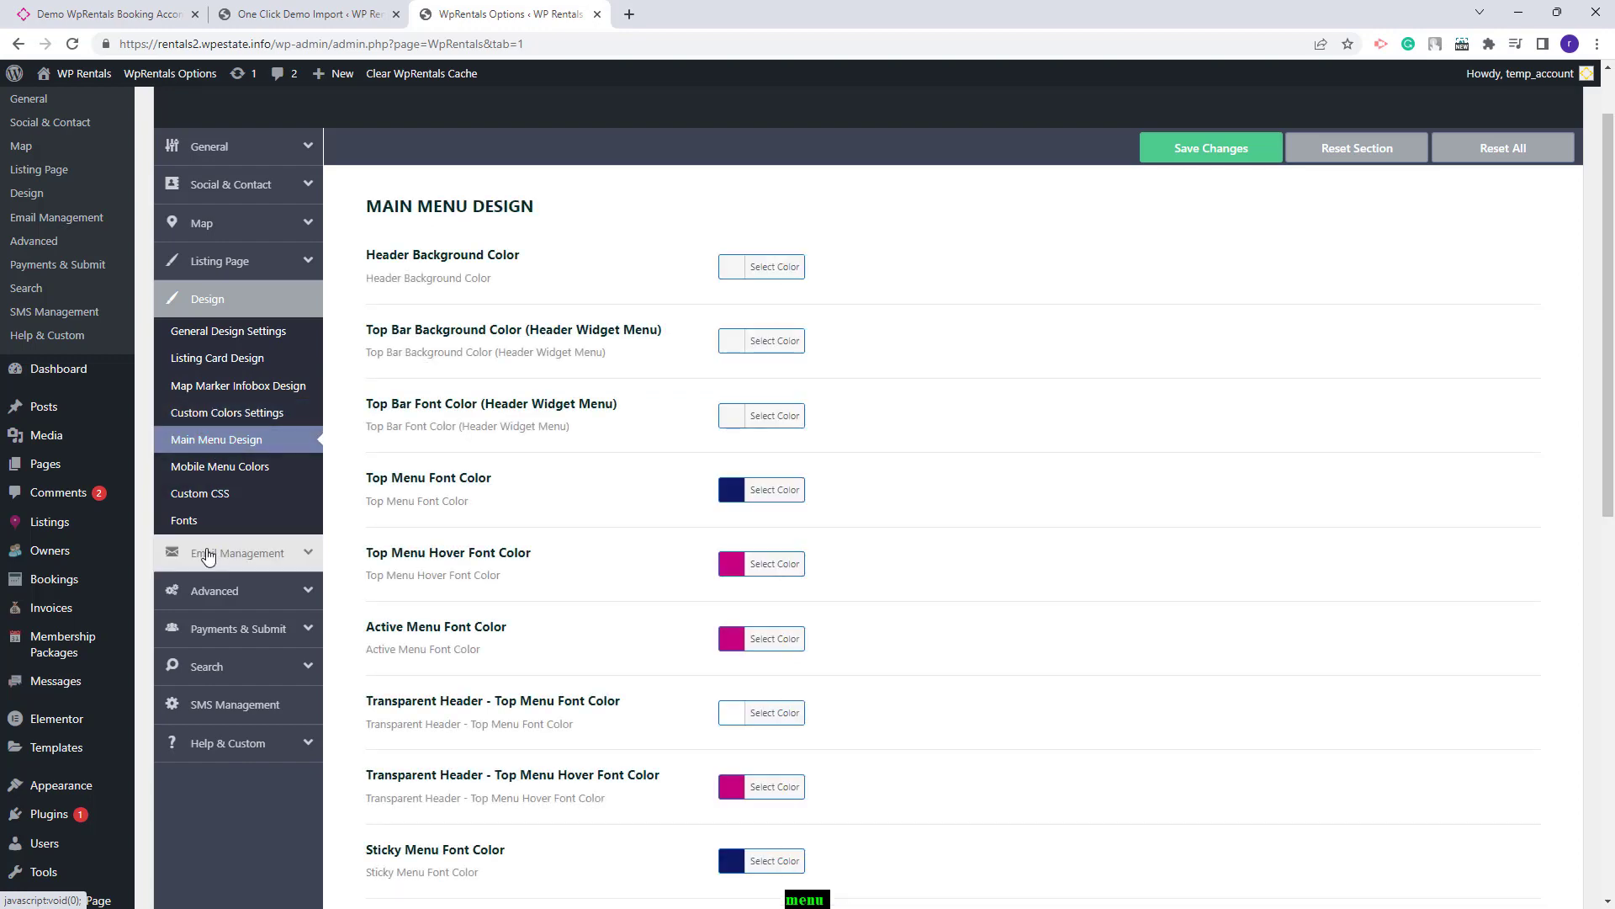
click(206, 555)
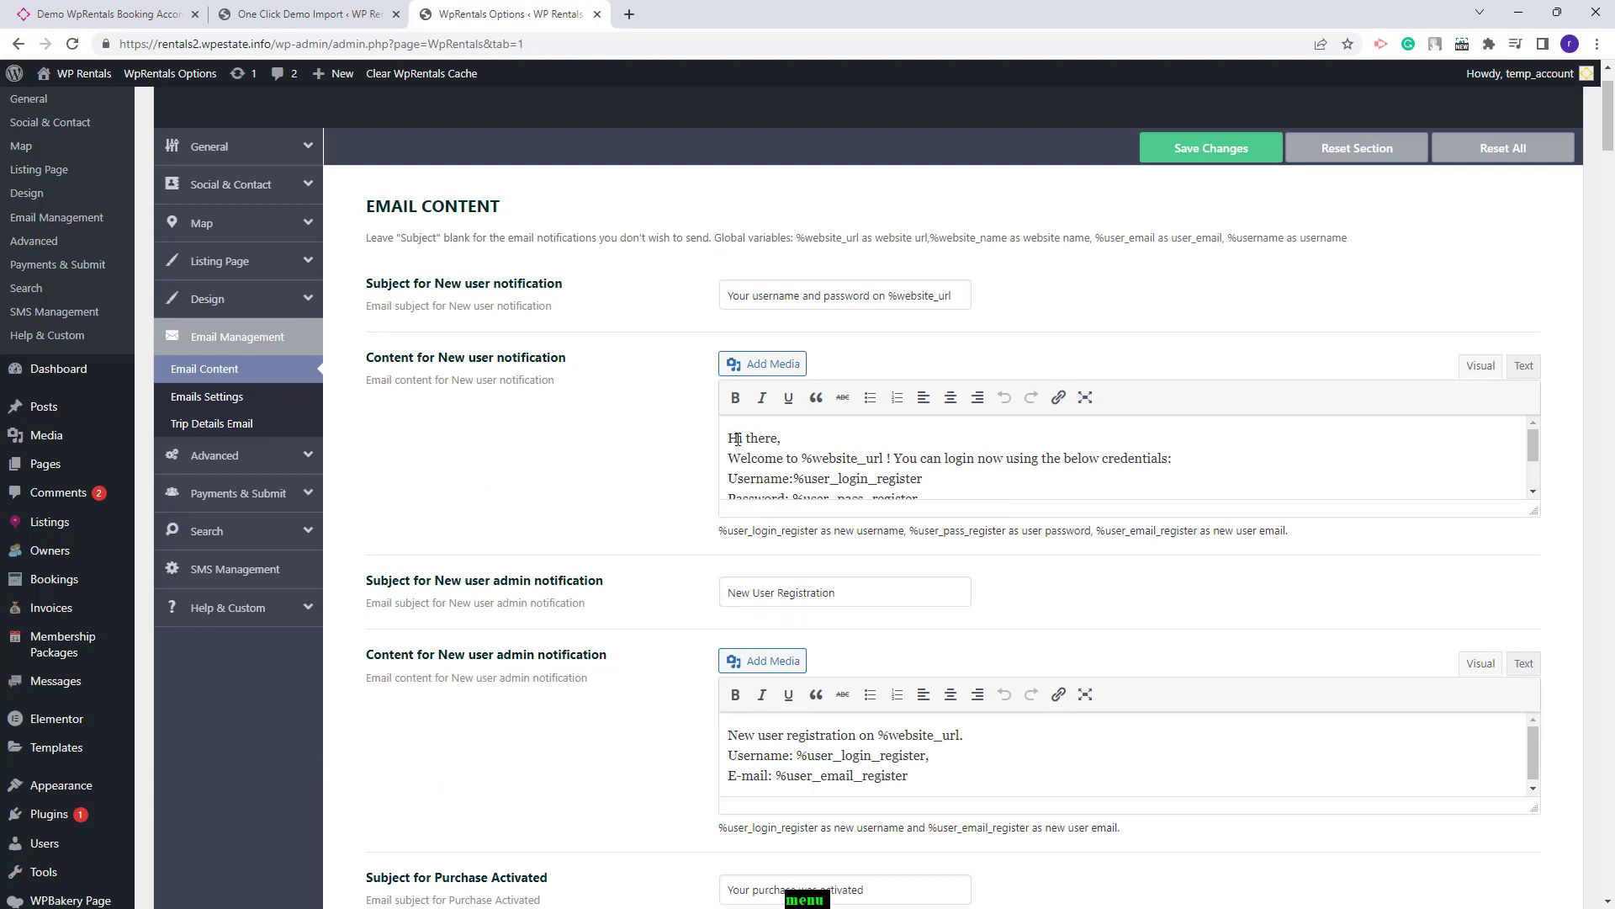
- View the Emails settings and the Listing Submit Page options
scroll(738, 439, down, 2)
scroll(909, 545, down, 2)
scroll(789, 612, down, 5)
scroll(505, 504, up, 10)
click(207, 480)
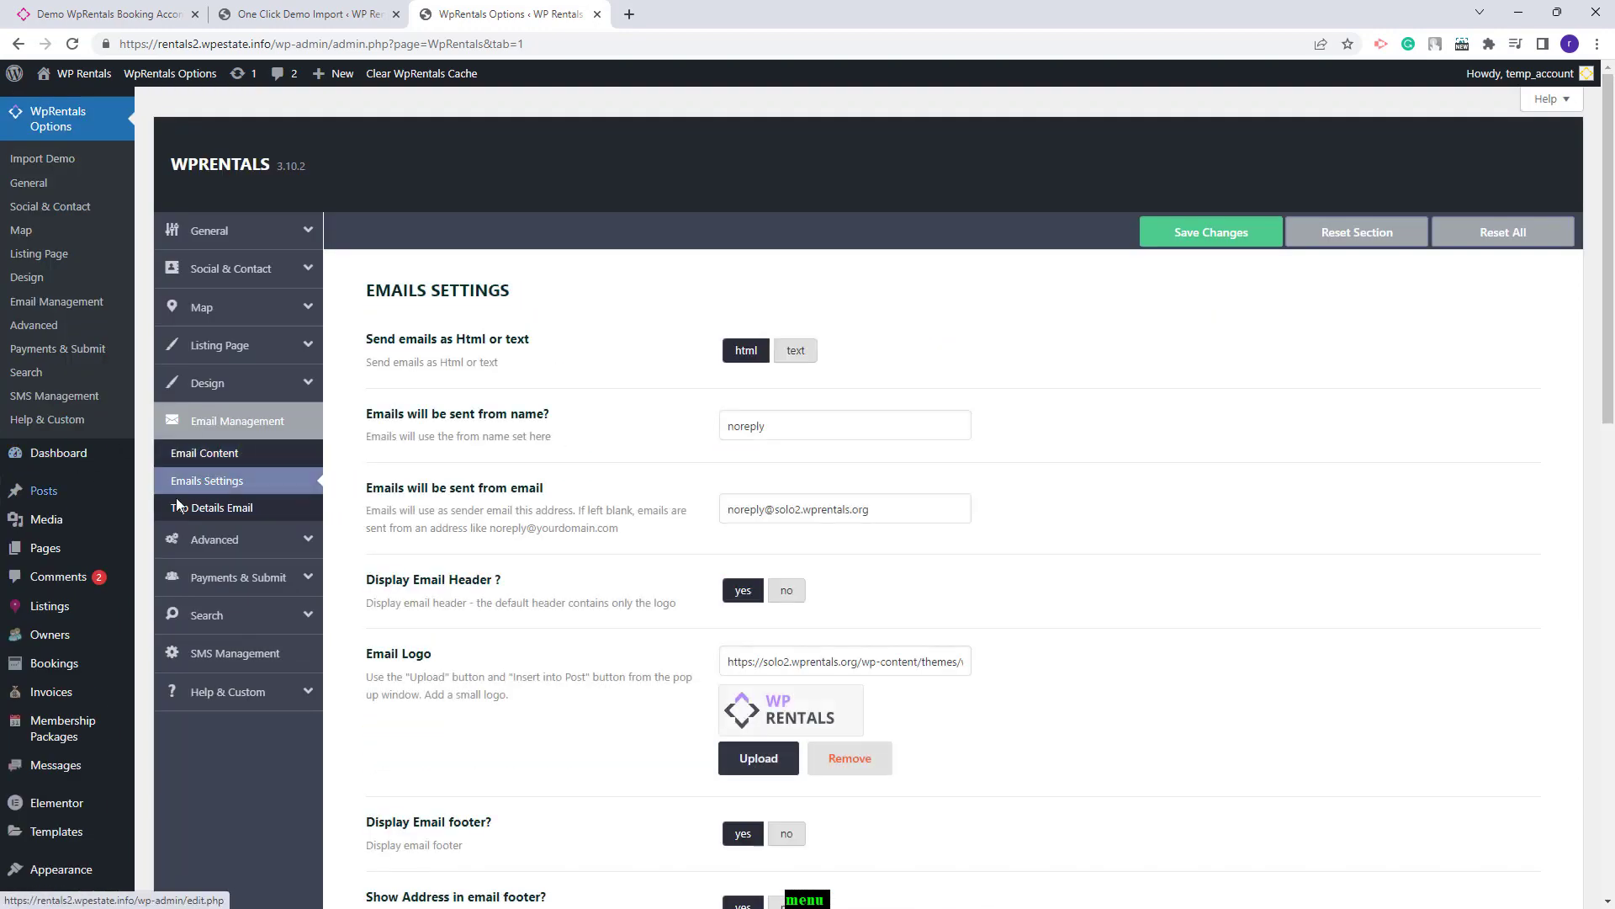
click(235, 577)
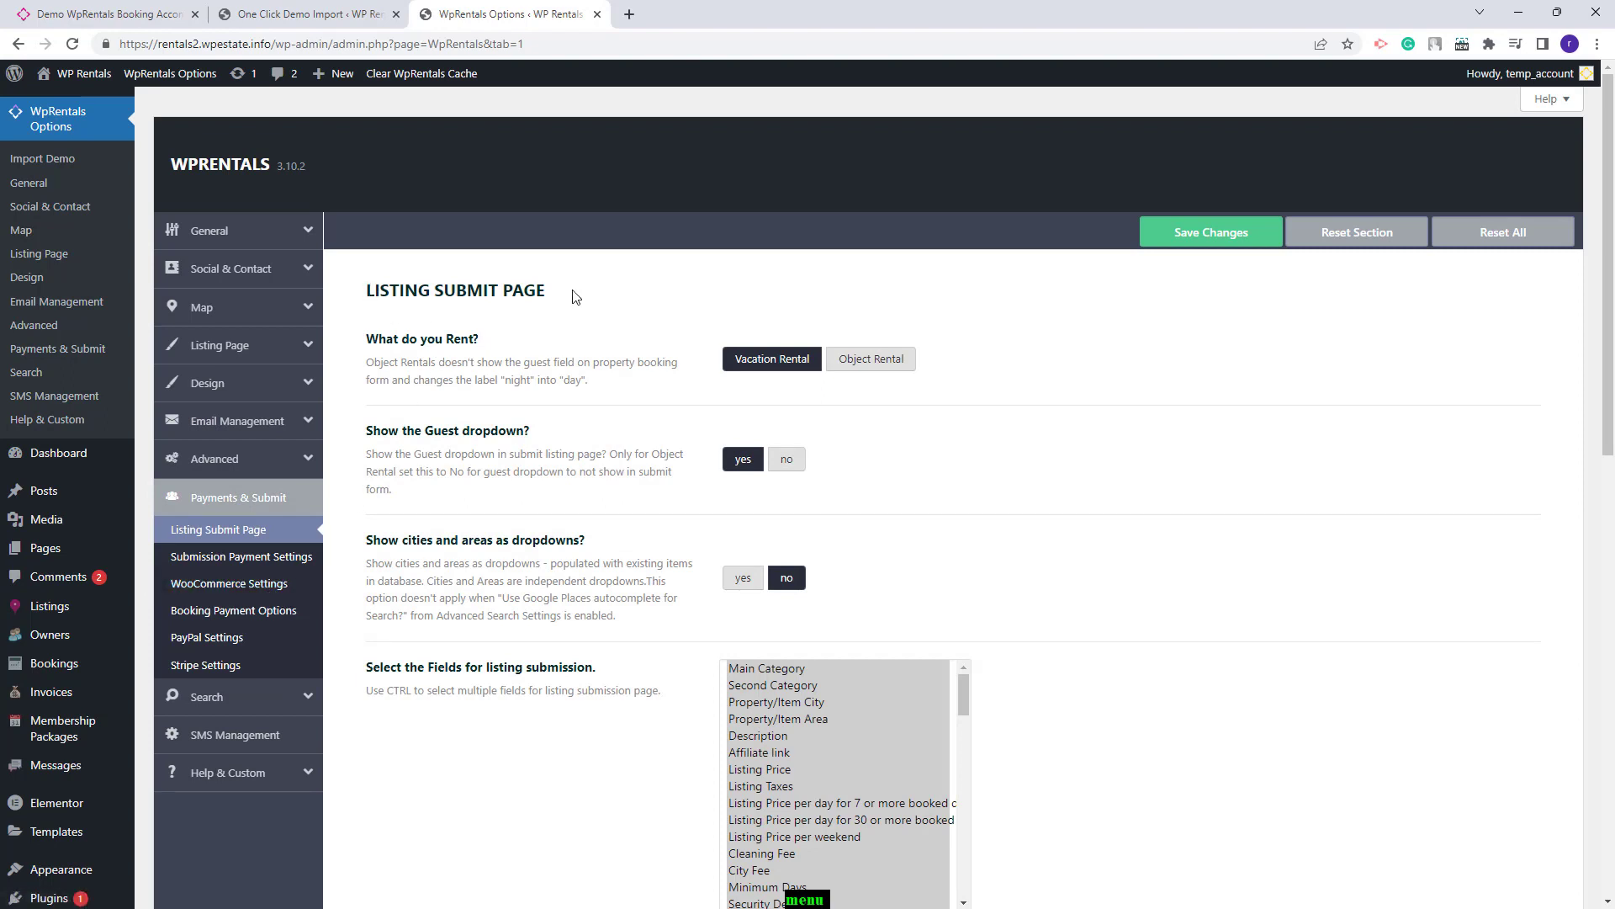
- Review the submission payment, booking payment, PayPal and Stripe settings
scroll(277, 421, down, 2)
click(281, 388)
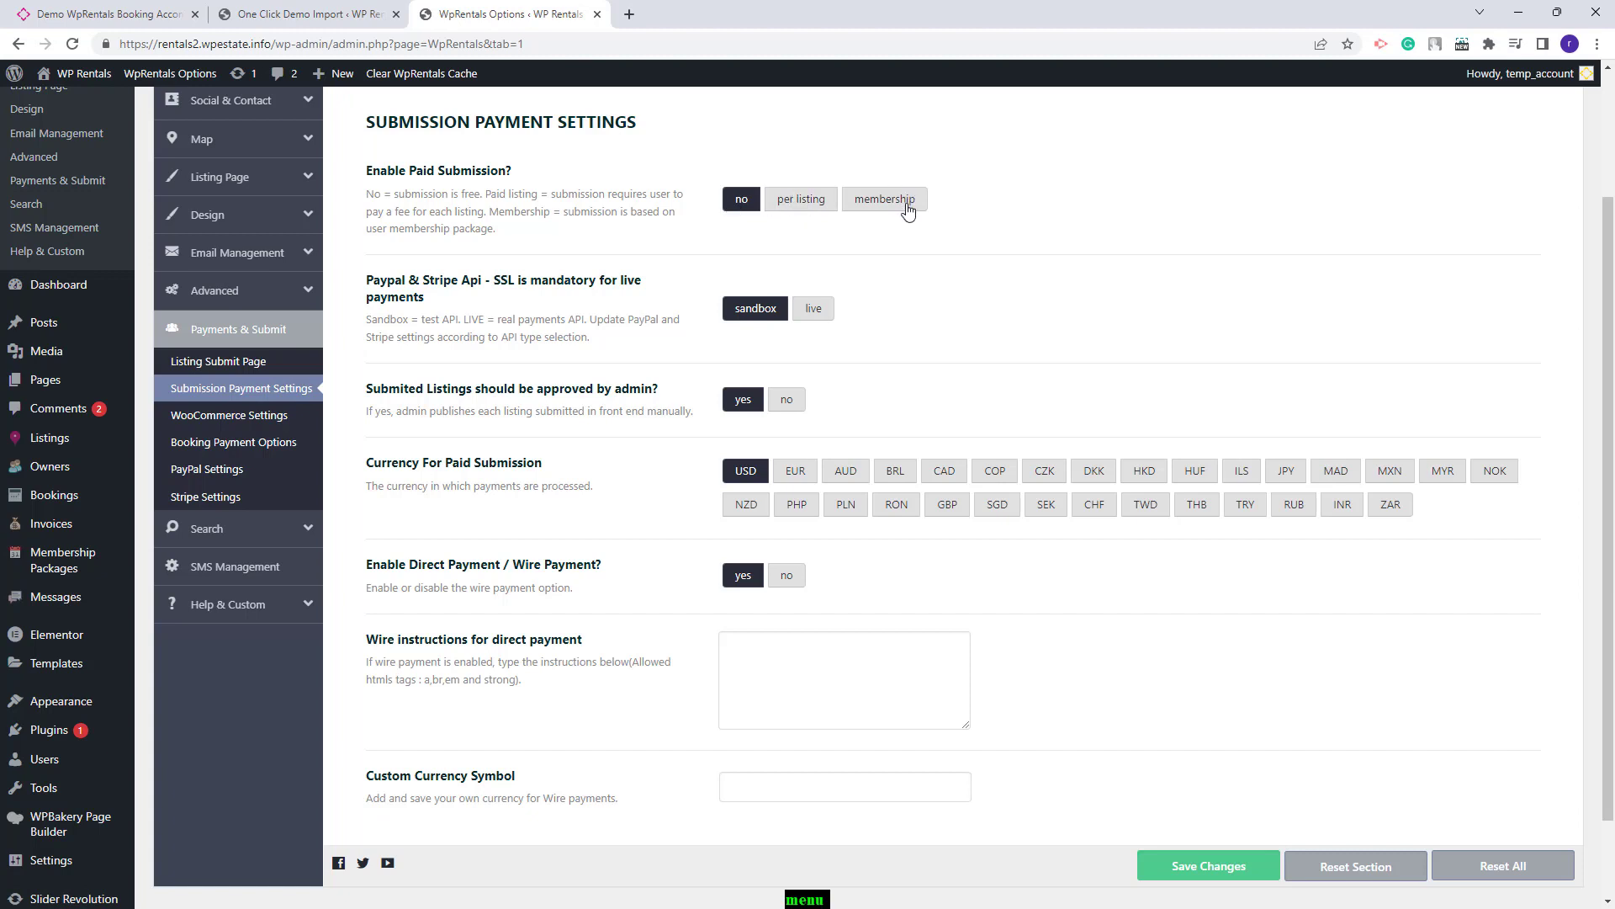
click(239, 444)
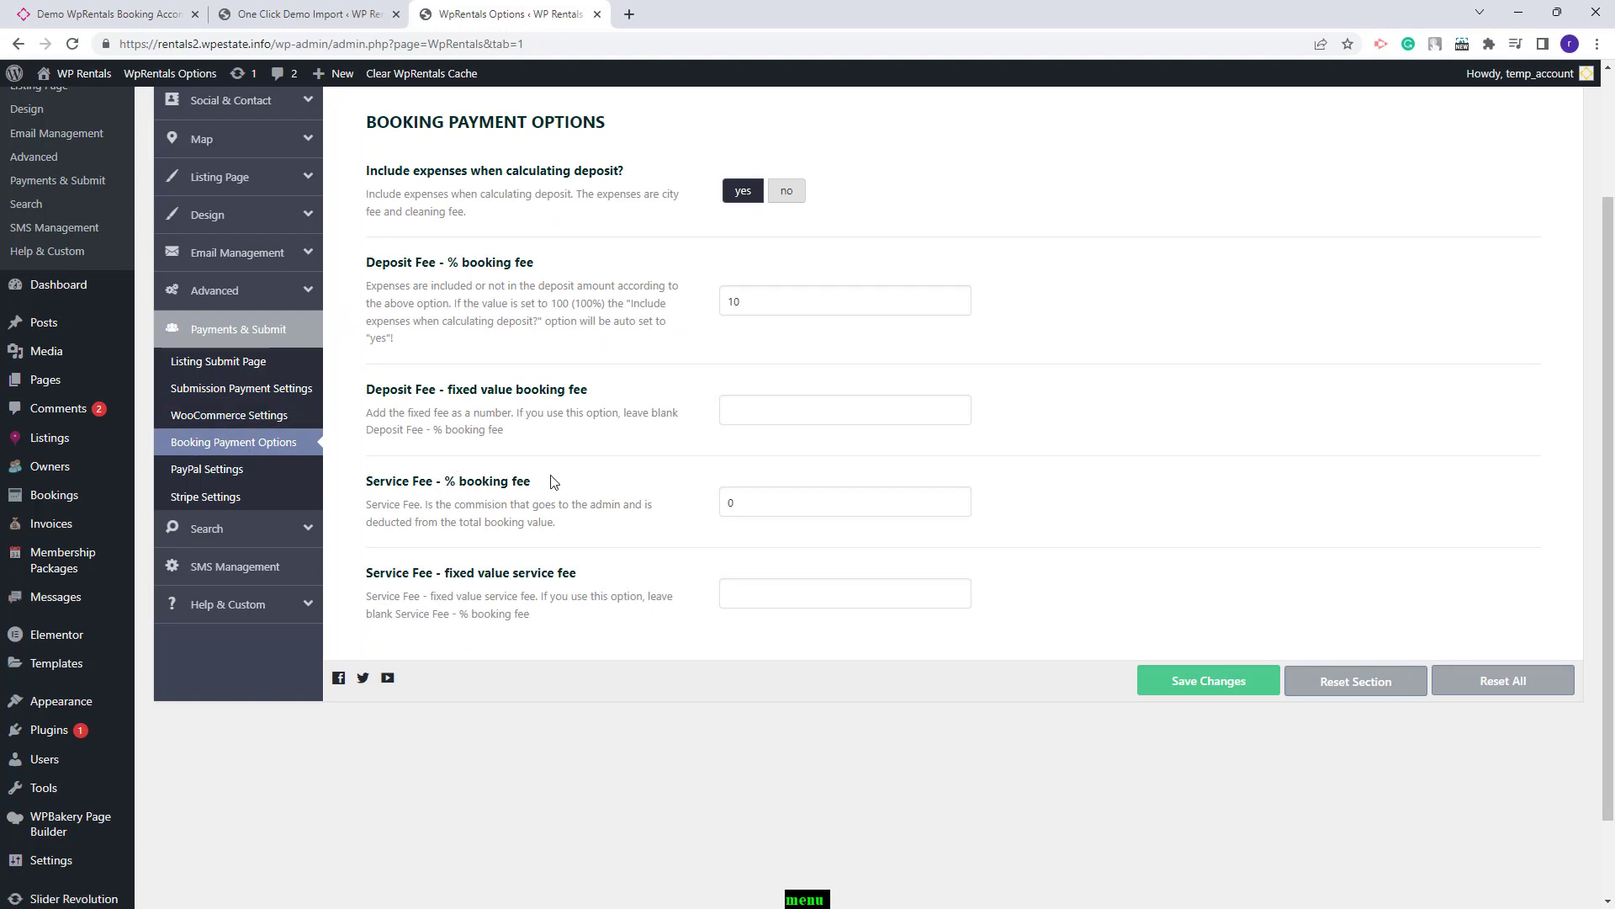
click(244, 463)
click(229, 500)
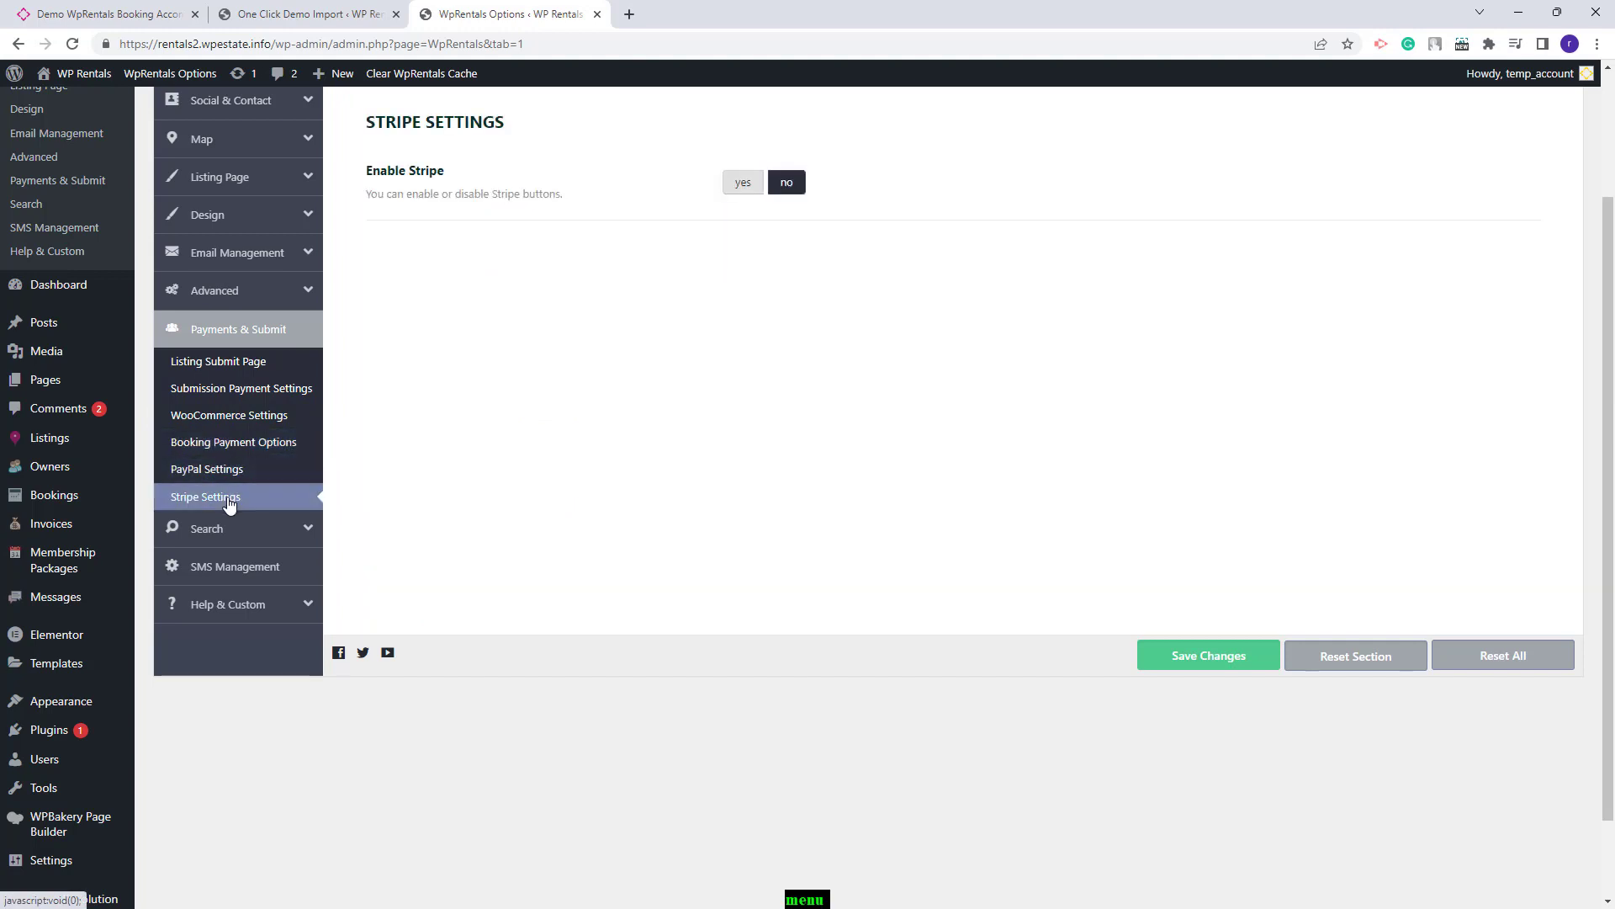
- Review WooCommerce Settings, Advanced Search Settings, Advanced Search Form and SMS Management
click(218, 414)
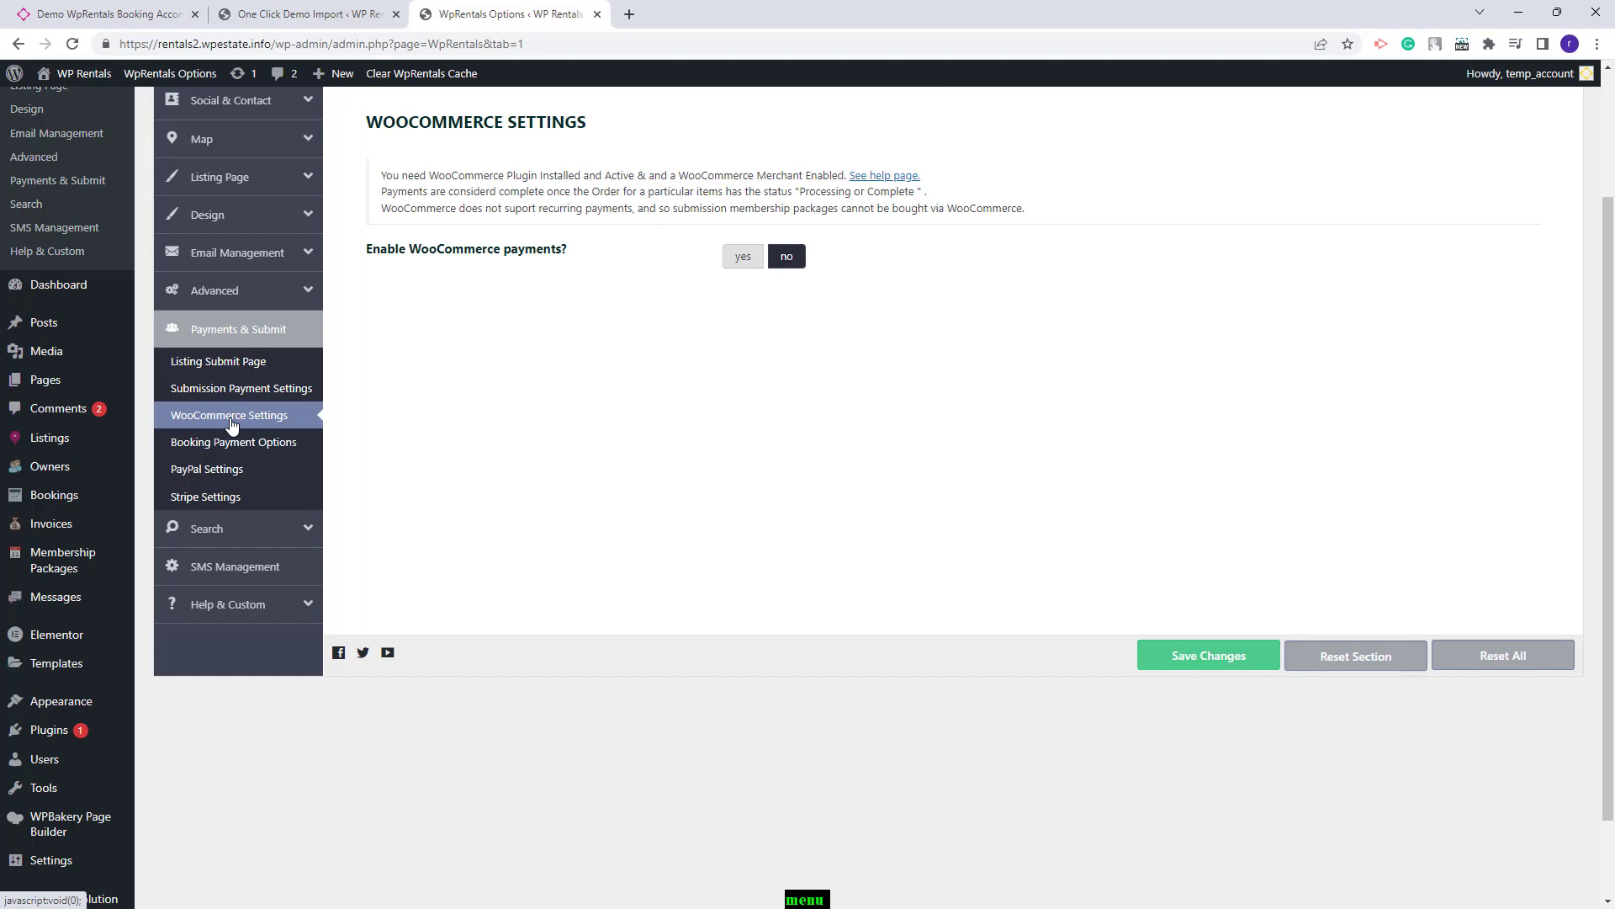
click(207, 528)
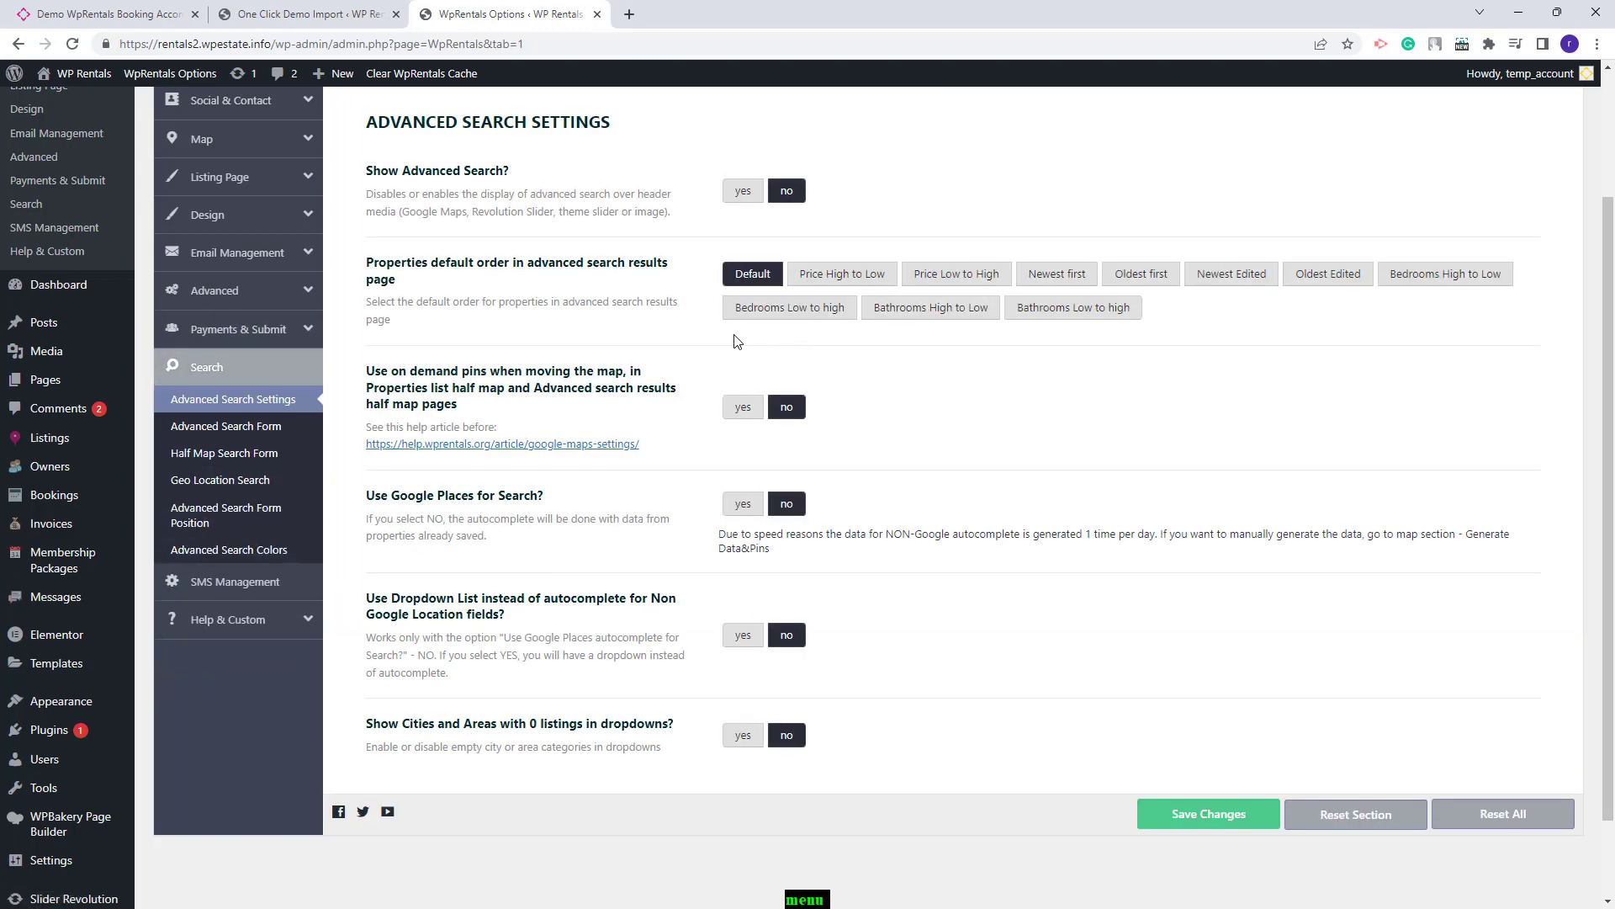
click(269, 427)
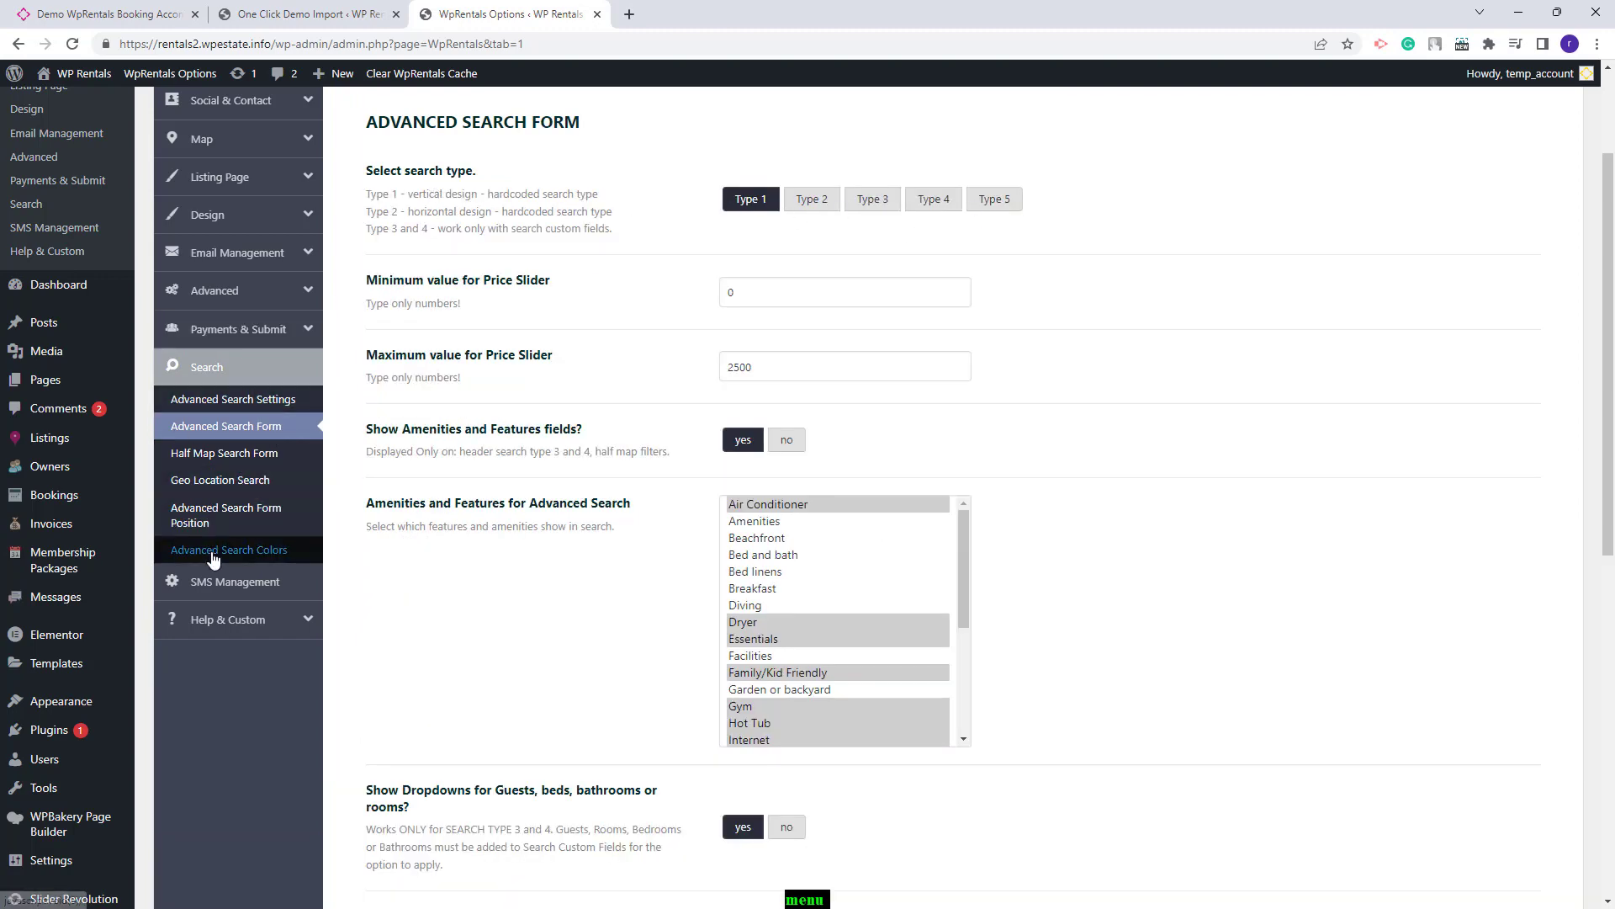
click(220, 581)
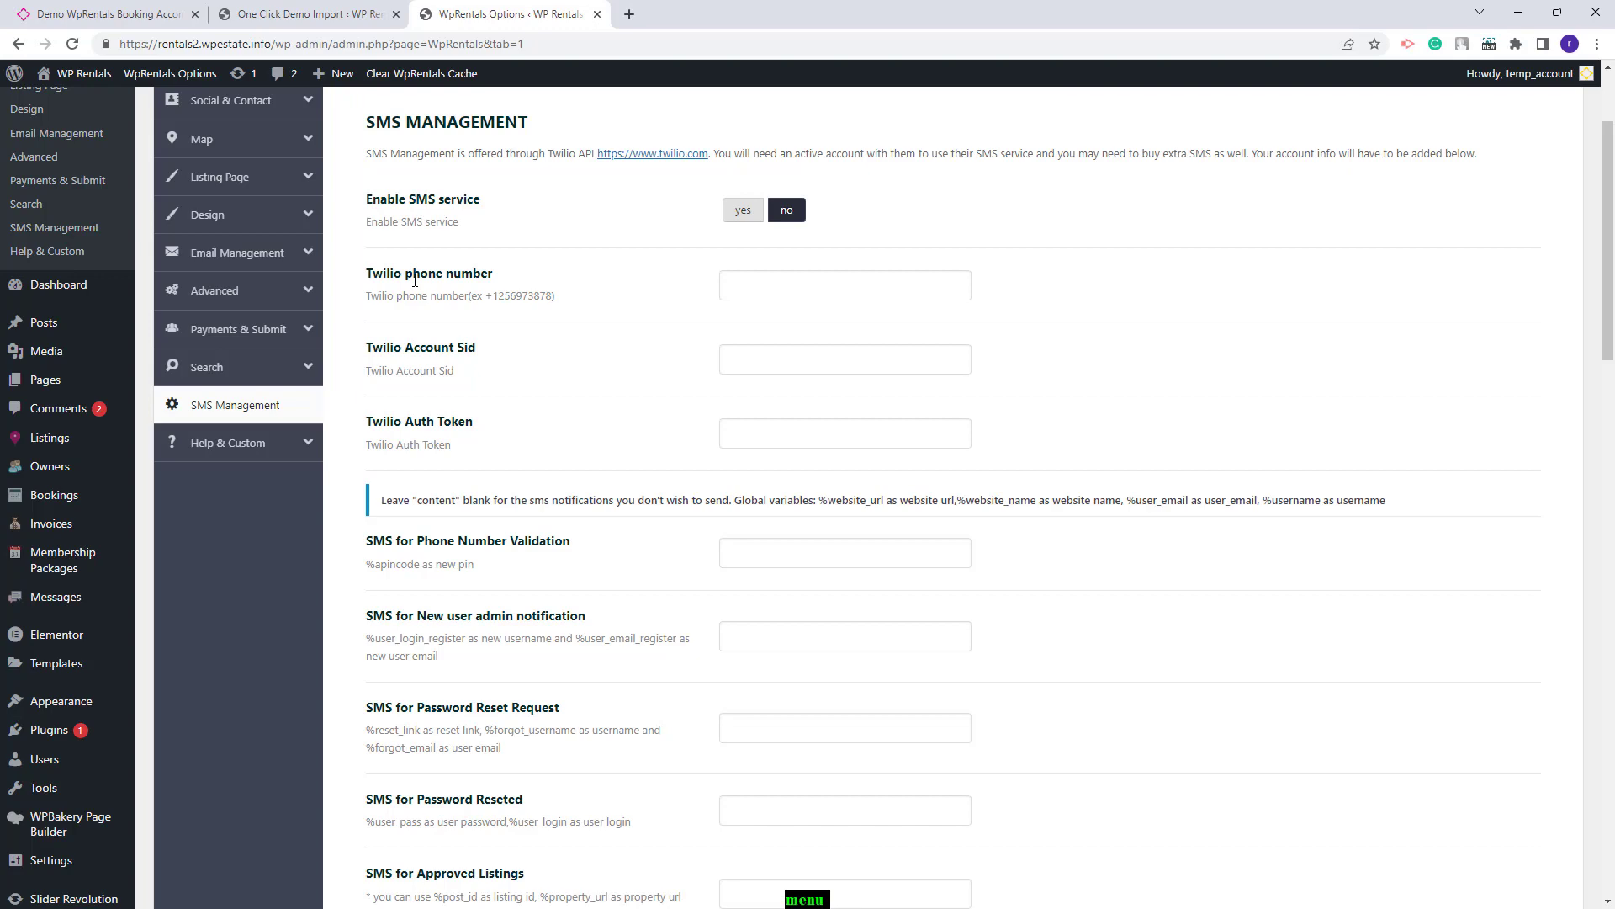
scroll(414, 280, up, 1)
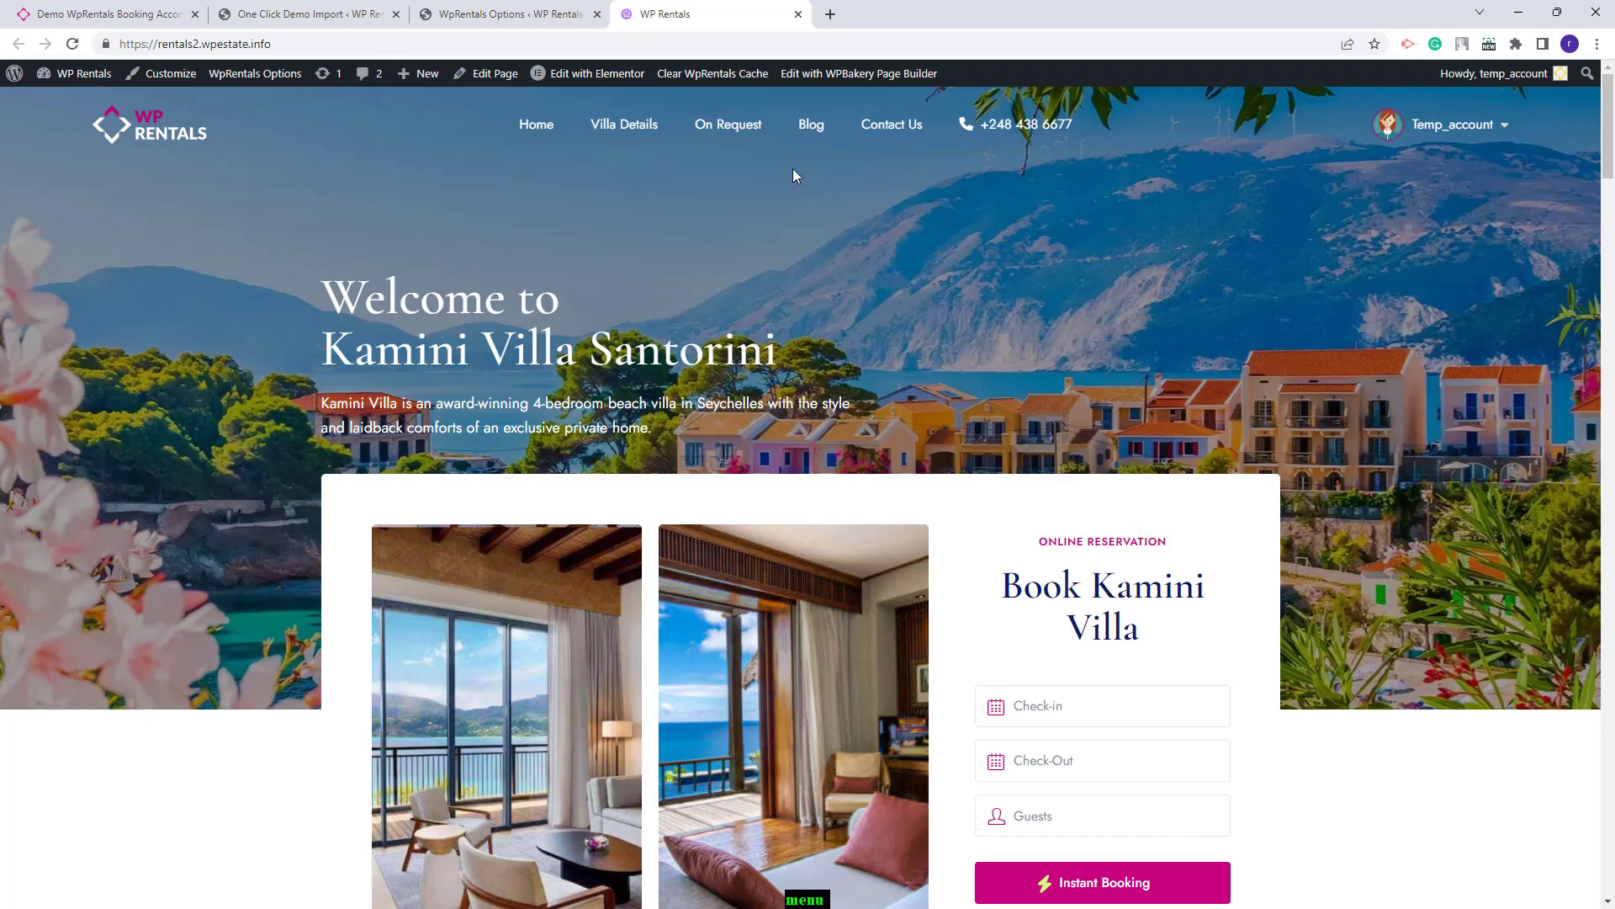
- Launch the Kamini Villa homepage in Elementor via the admin bar's Edit with Elementor link
scroll(1369, 393, down, 2)
scroll(1370, 393, up, 2)
mouse_move(577, 80)
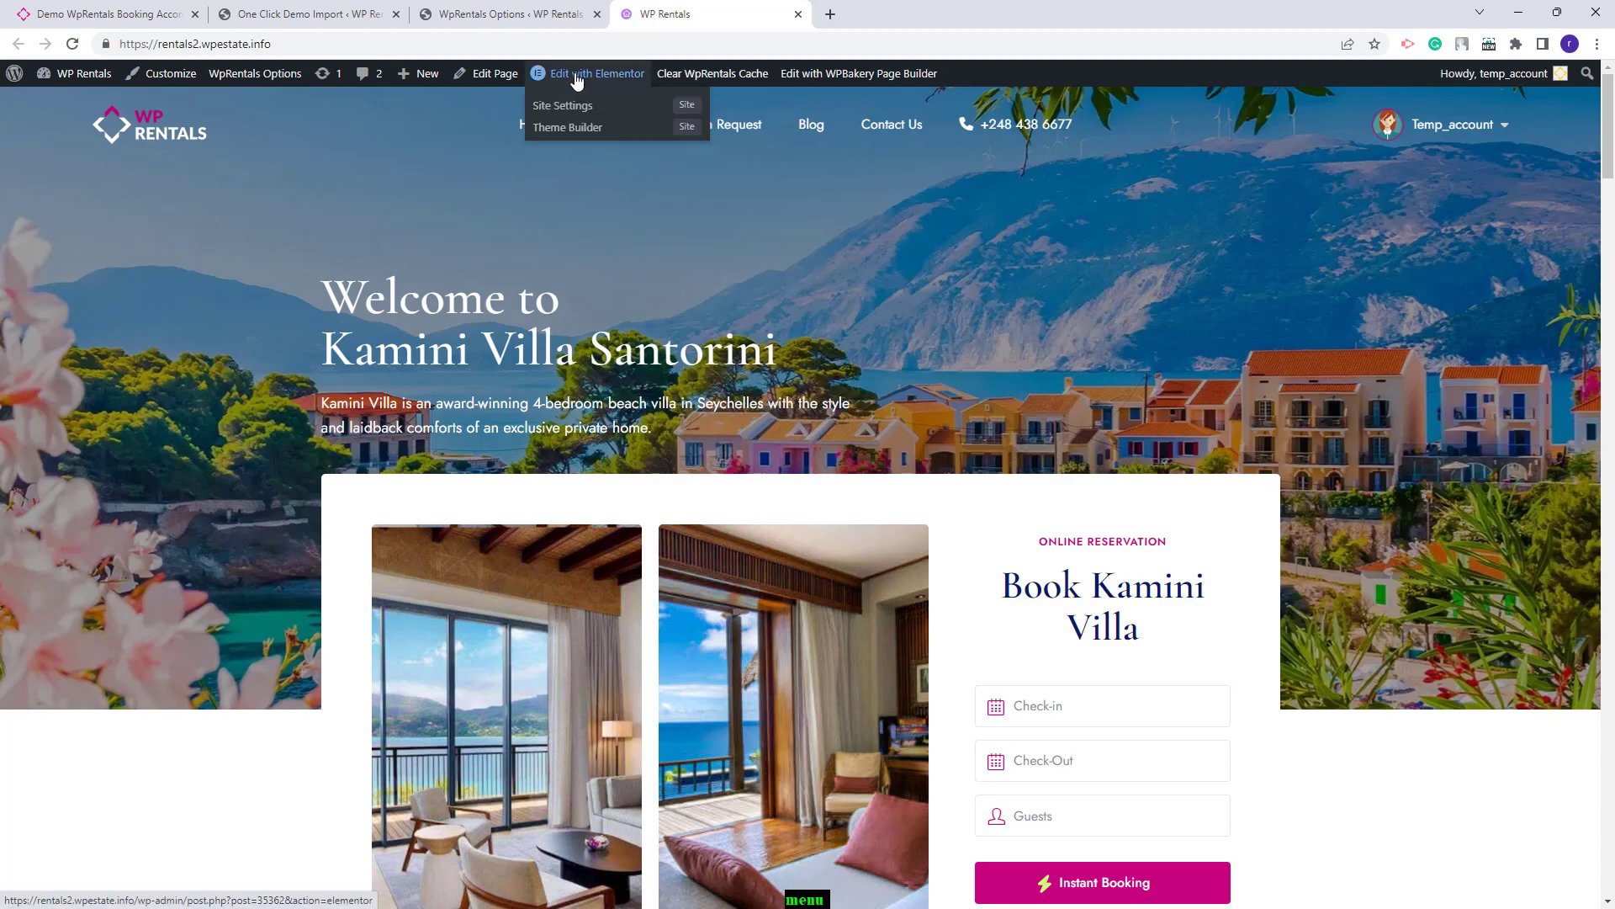
click(577, 80)
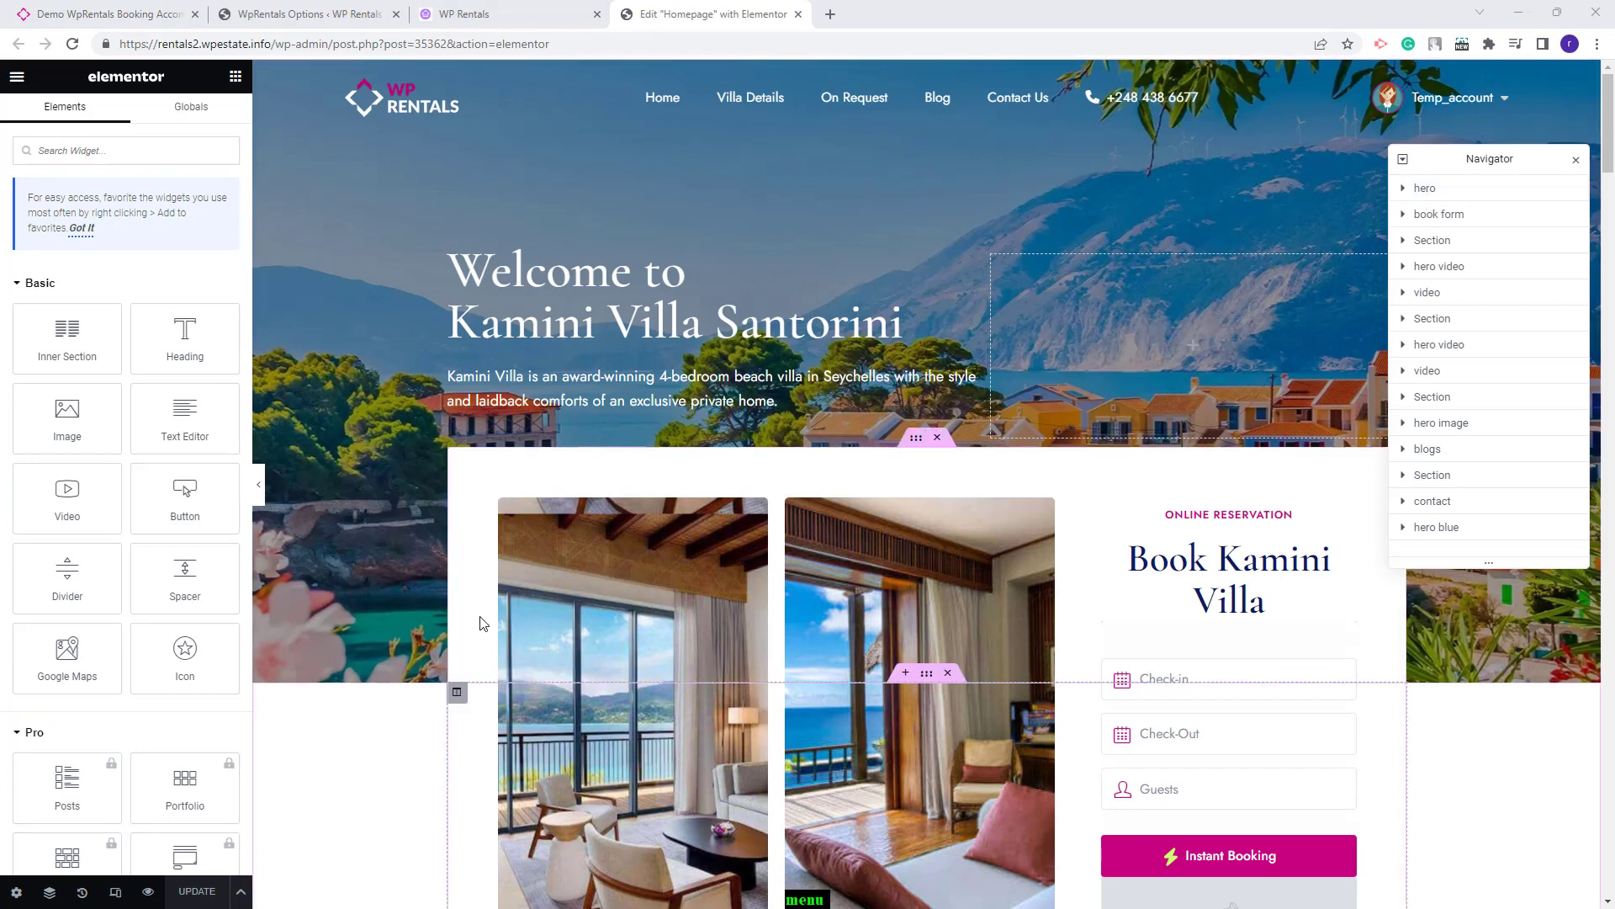
- Inspect the hero background, 'Welcome to' heading and subtitle, then select the booking form section
click(1422, 190)
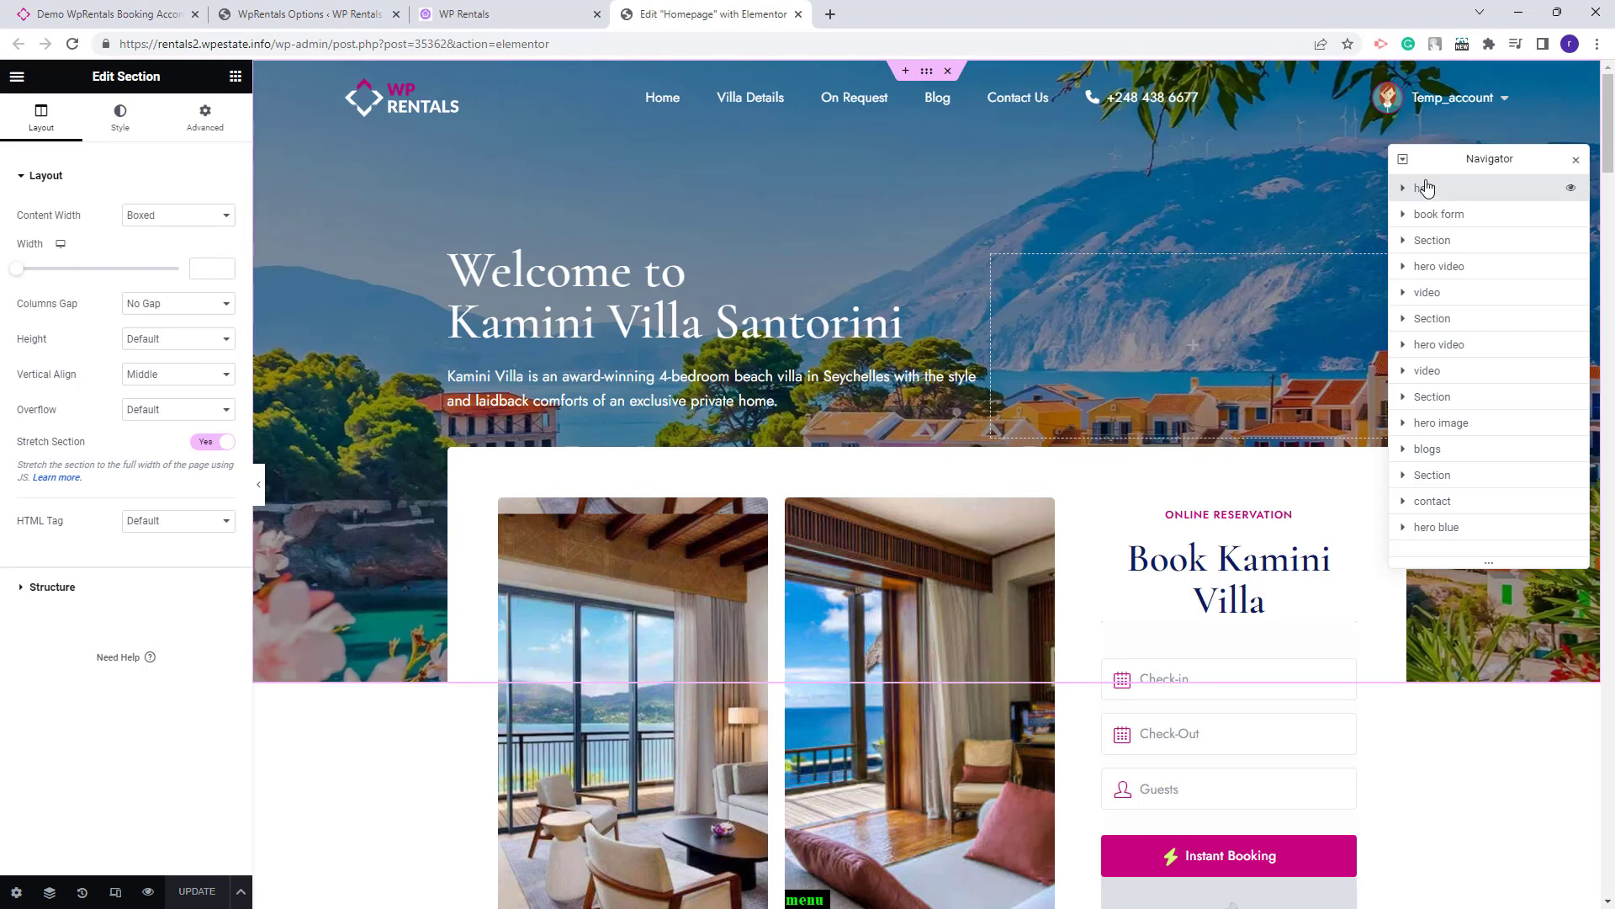
click(117, 132)
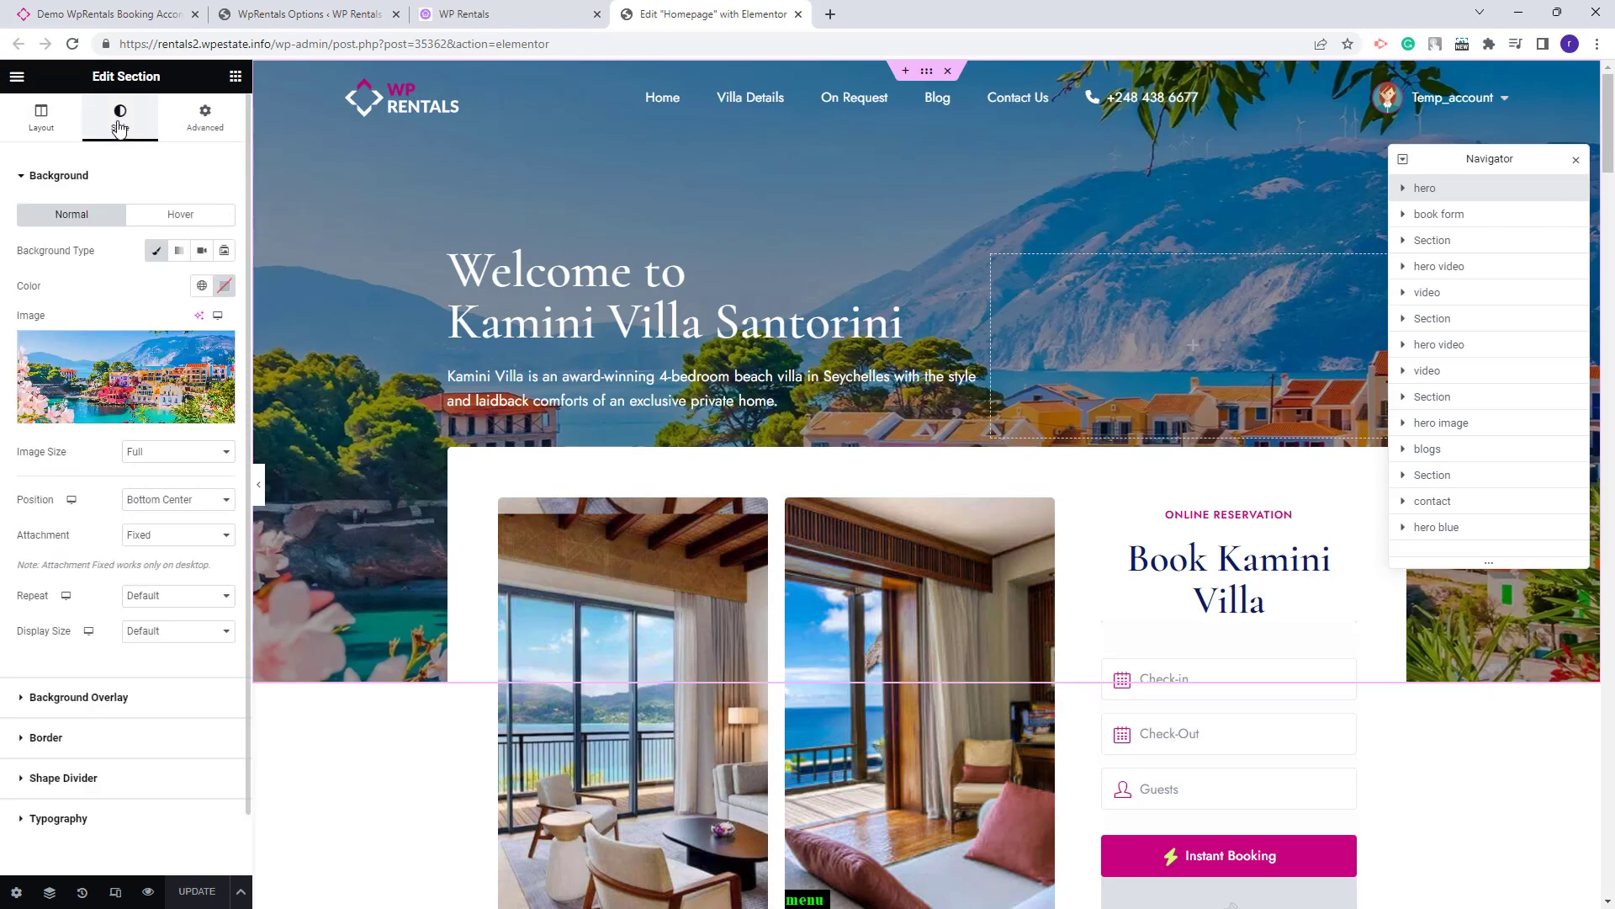
click(566, 271)
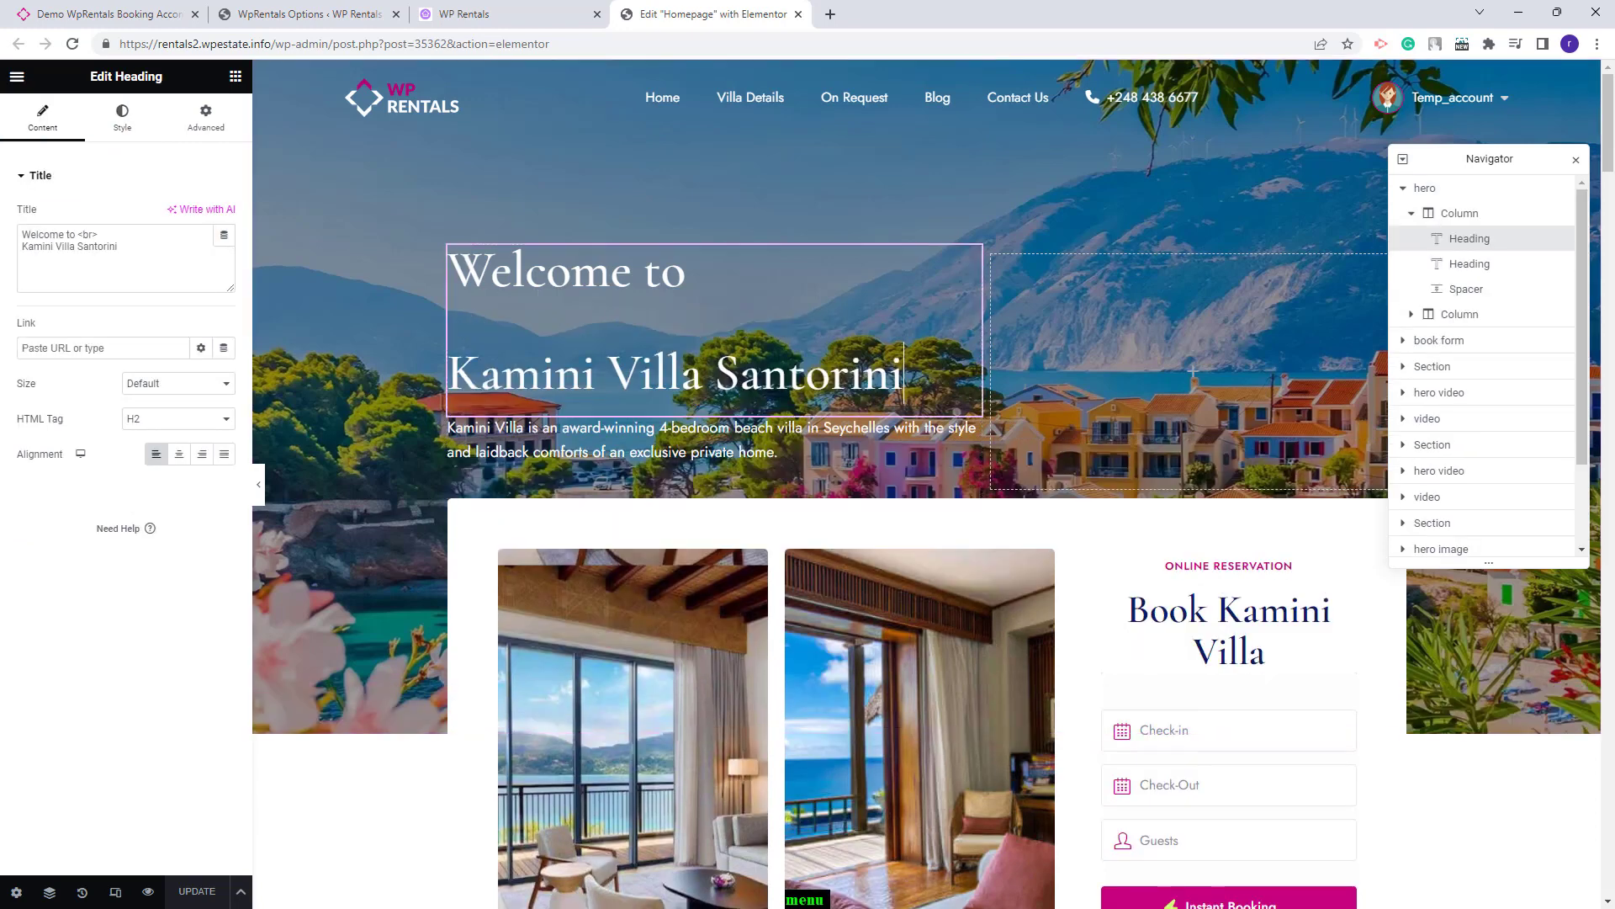
click(91, 244)
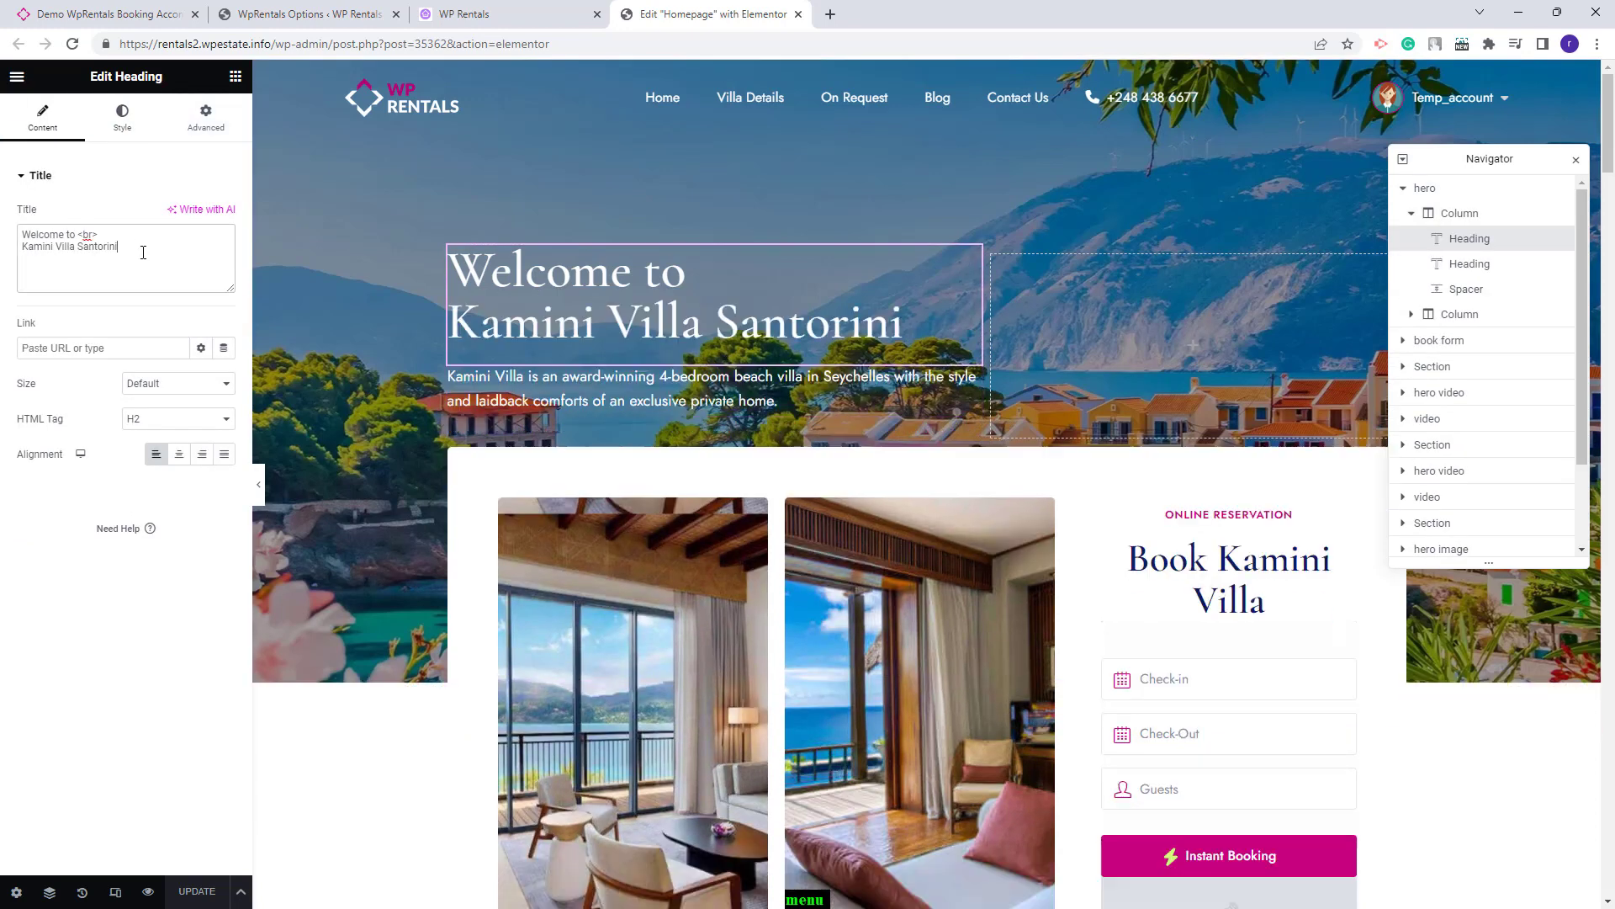
click(580, 375)
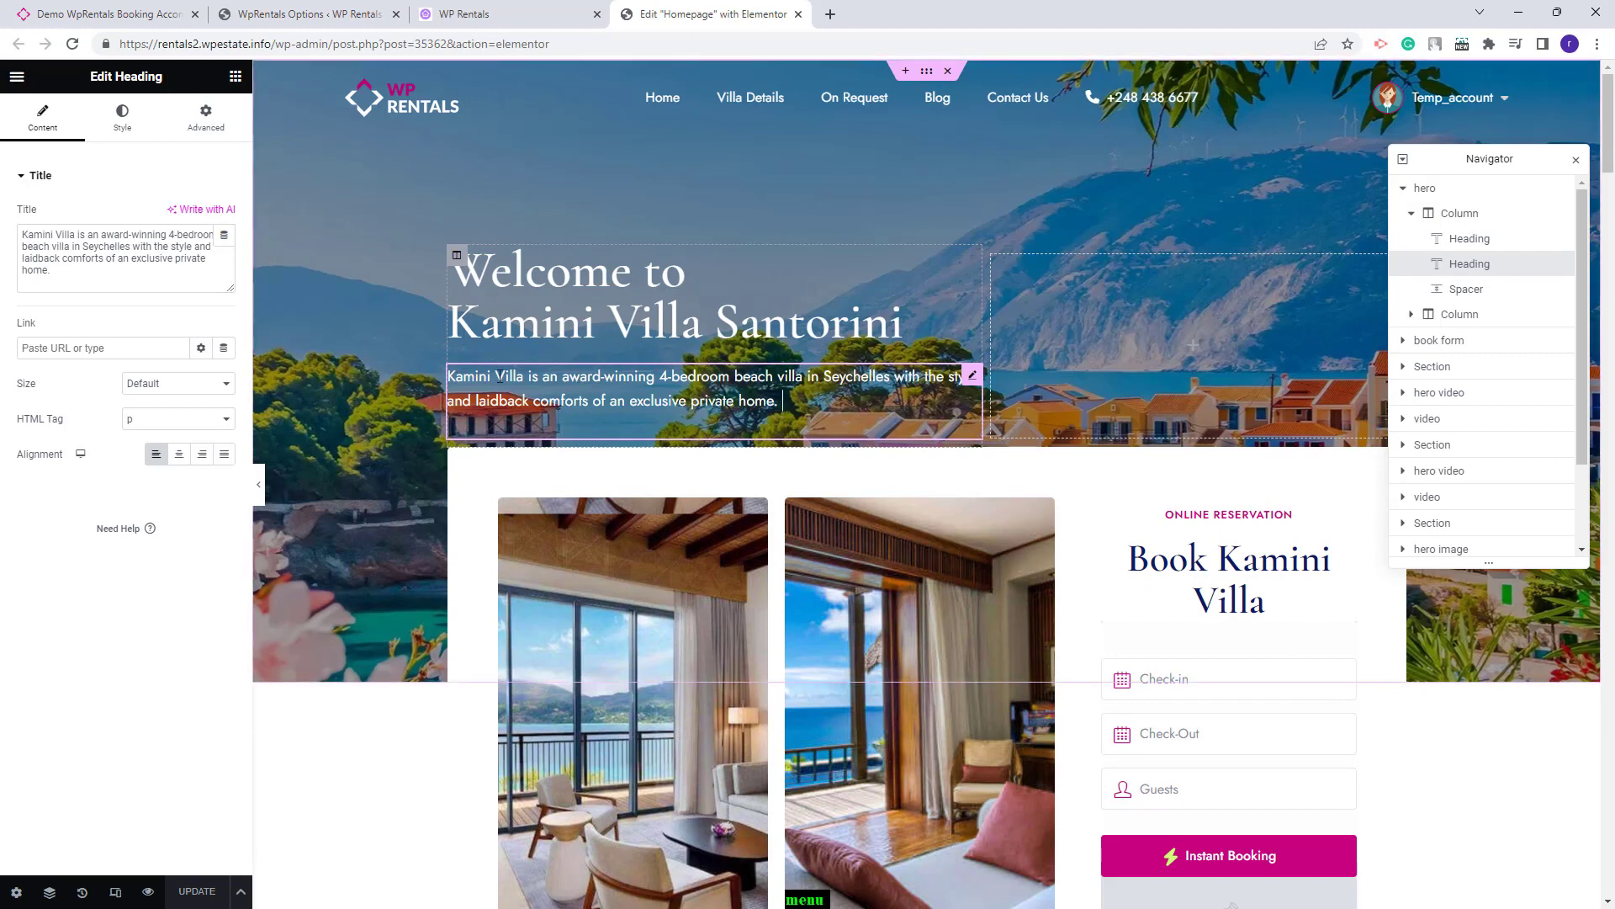
scroll(383, 337, down, 3)
click(383, 336)
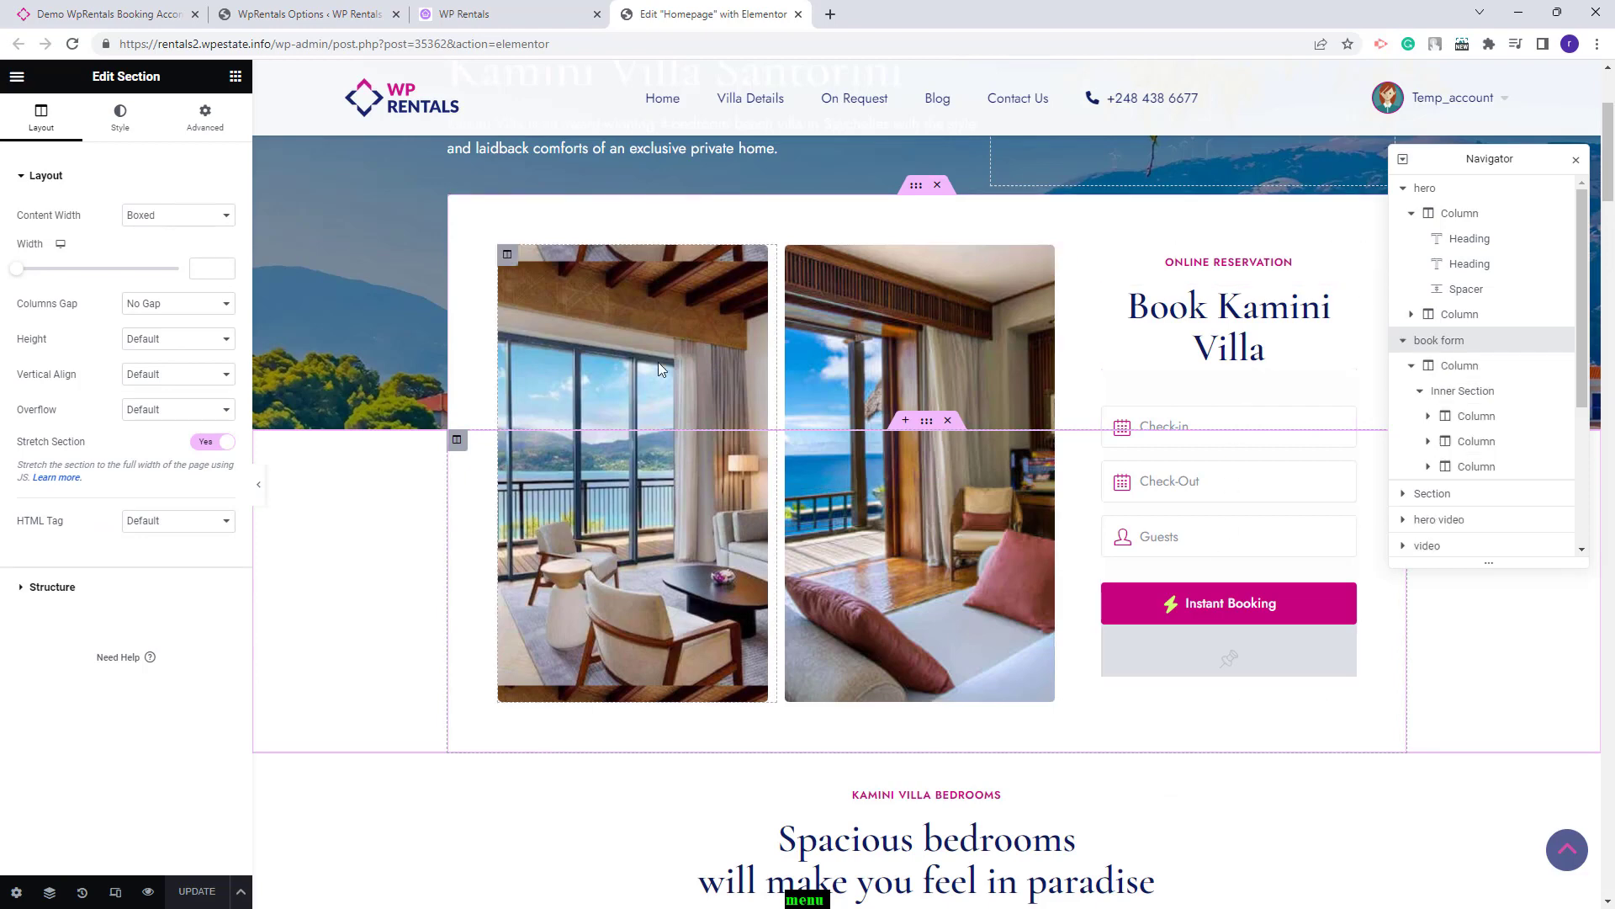
- Check both image columns' background images, then open the Booking Form widget showing property Id 149
click(1464, 417)
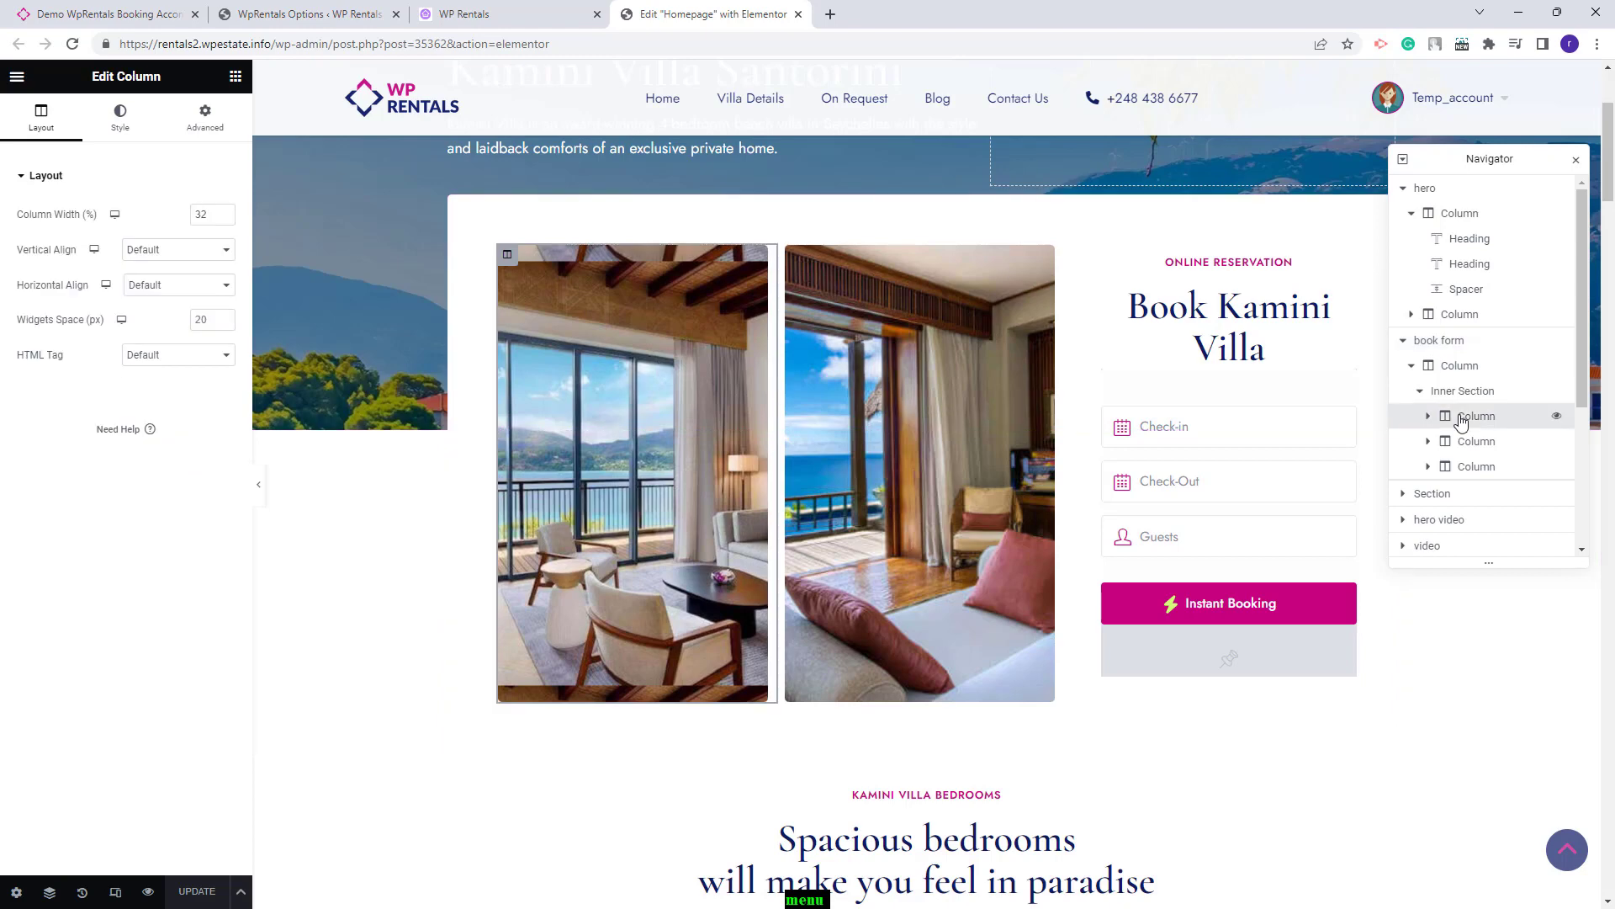
click(116, 122)
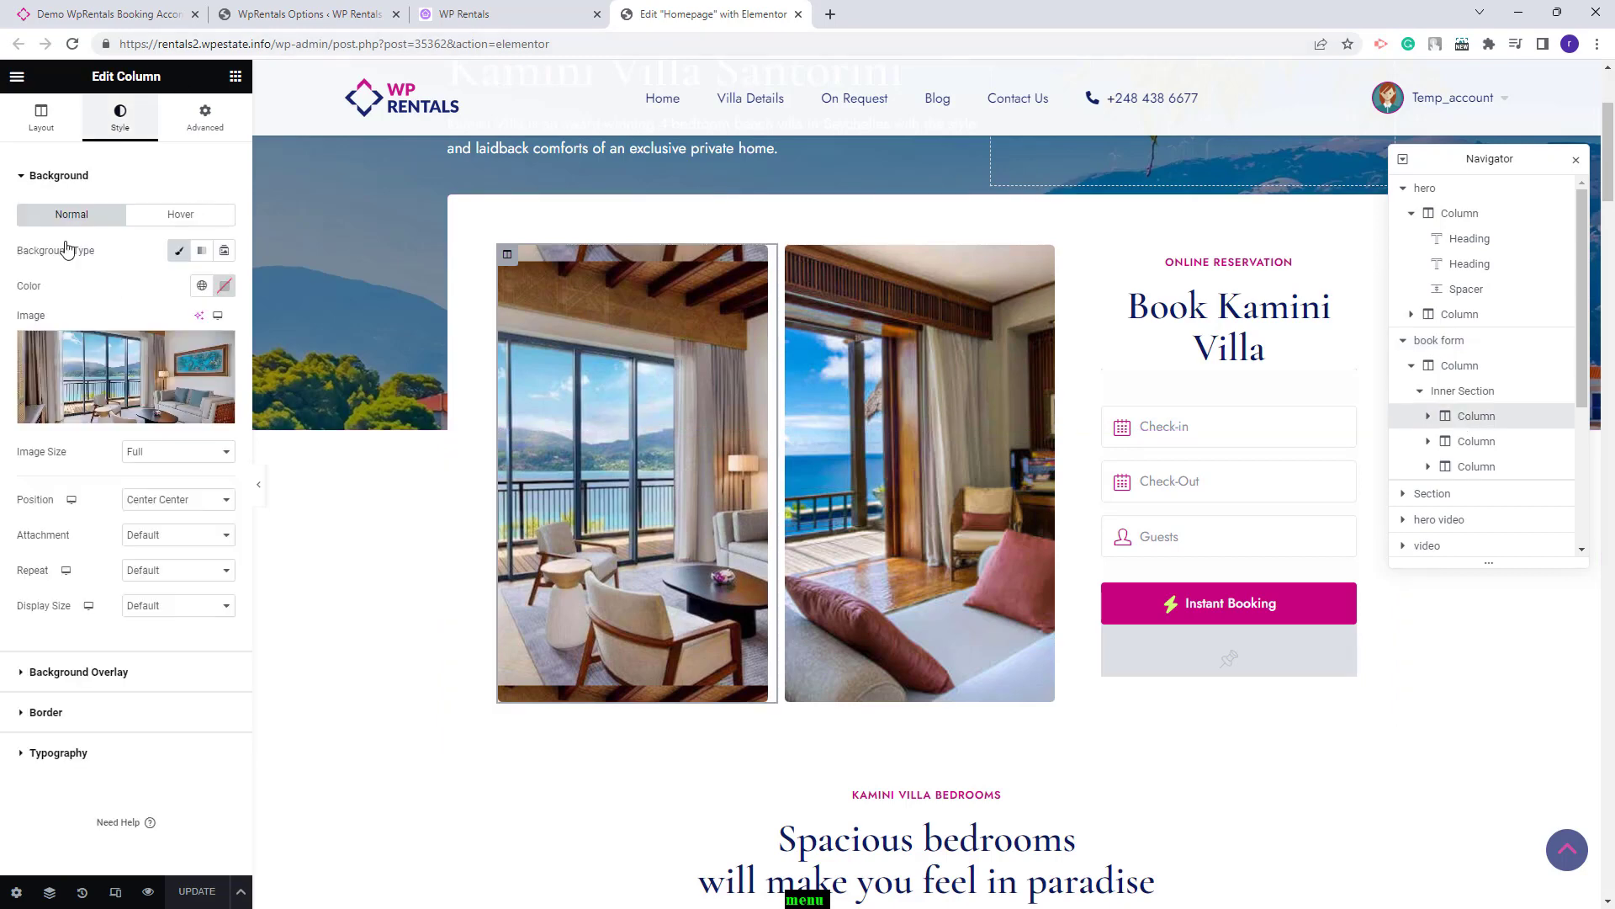
click(922, 370)
click(127, 125)
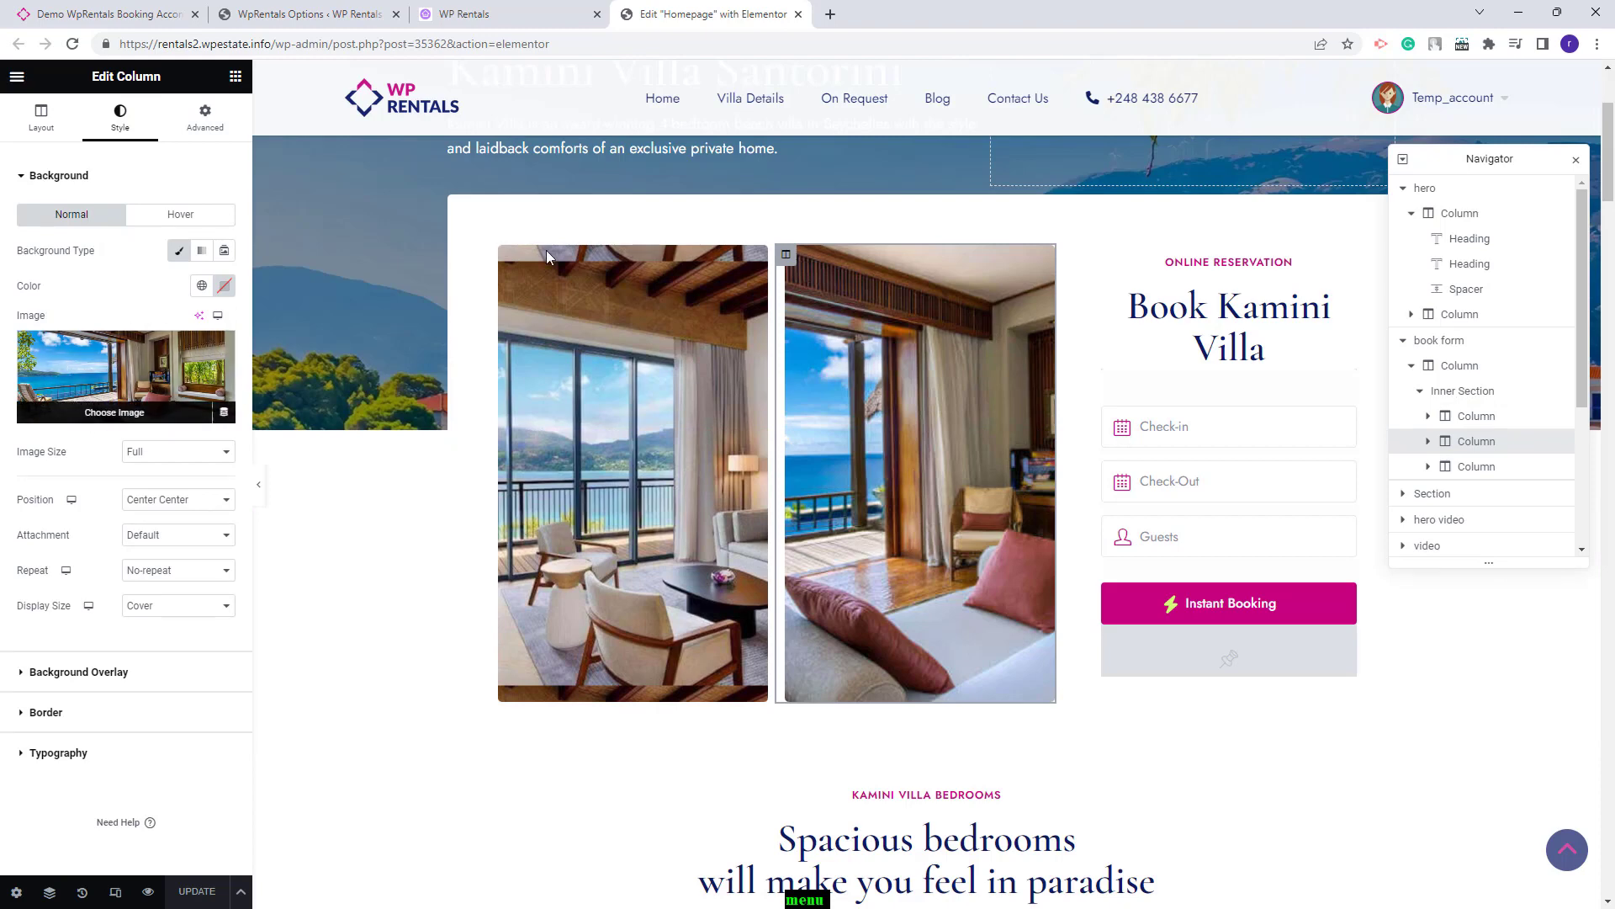
click(1485, 472)
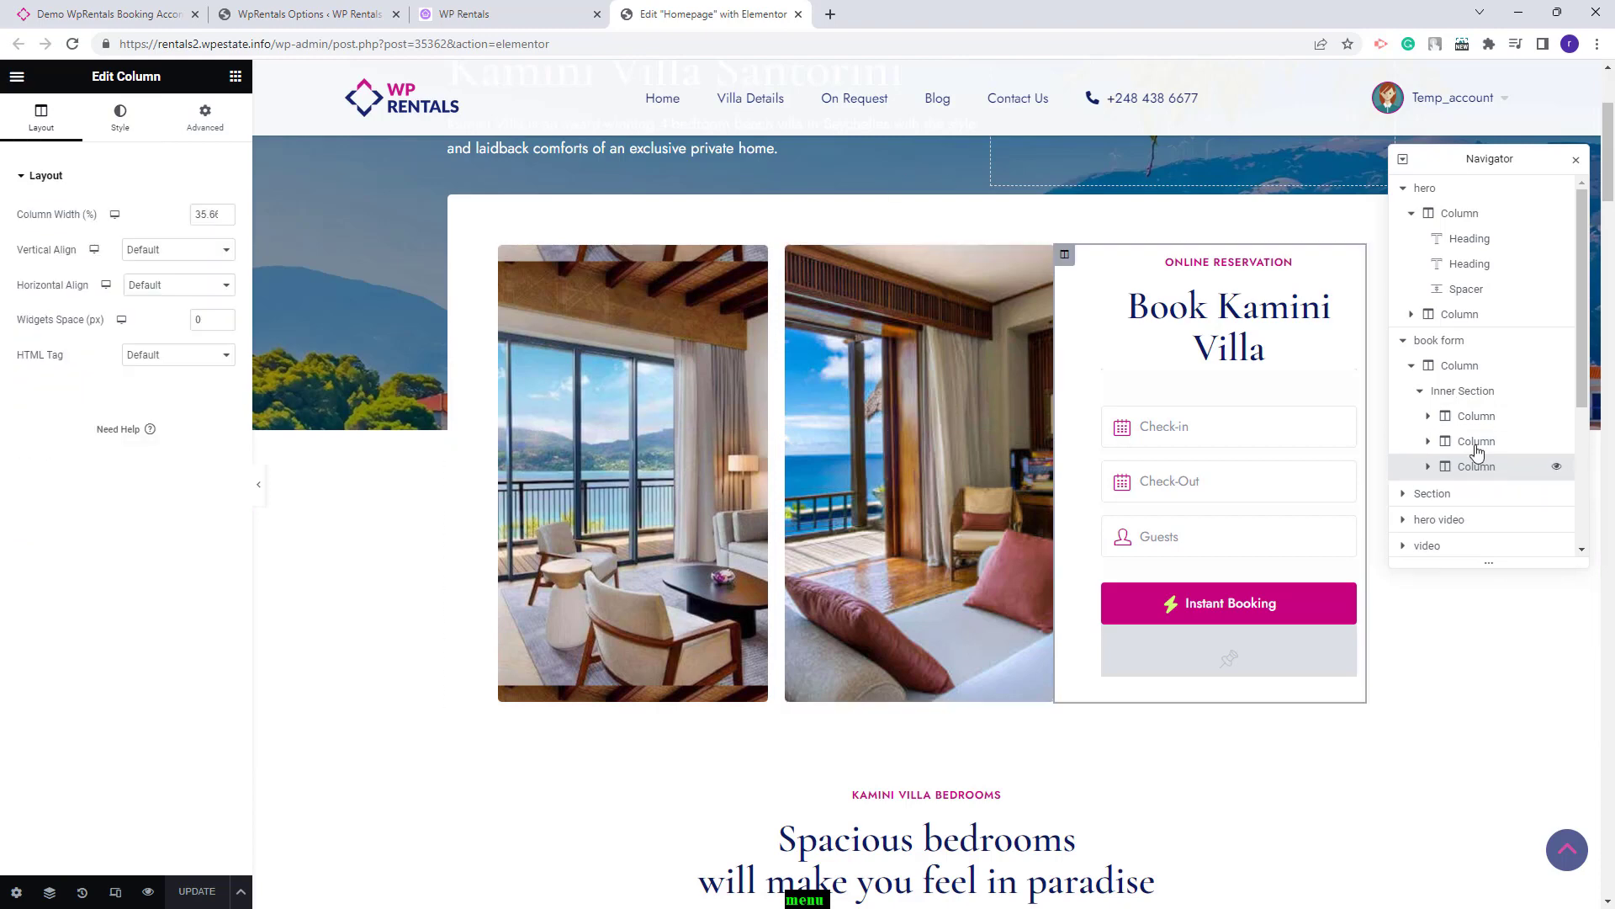
click(1179, 390)
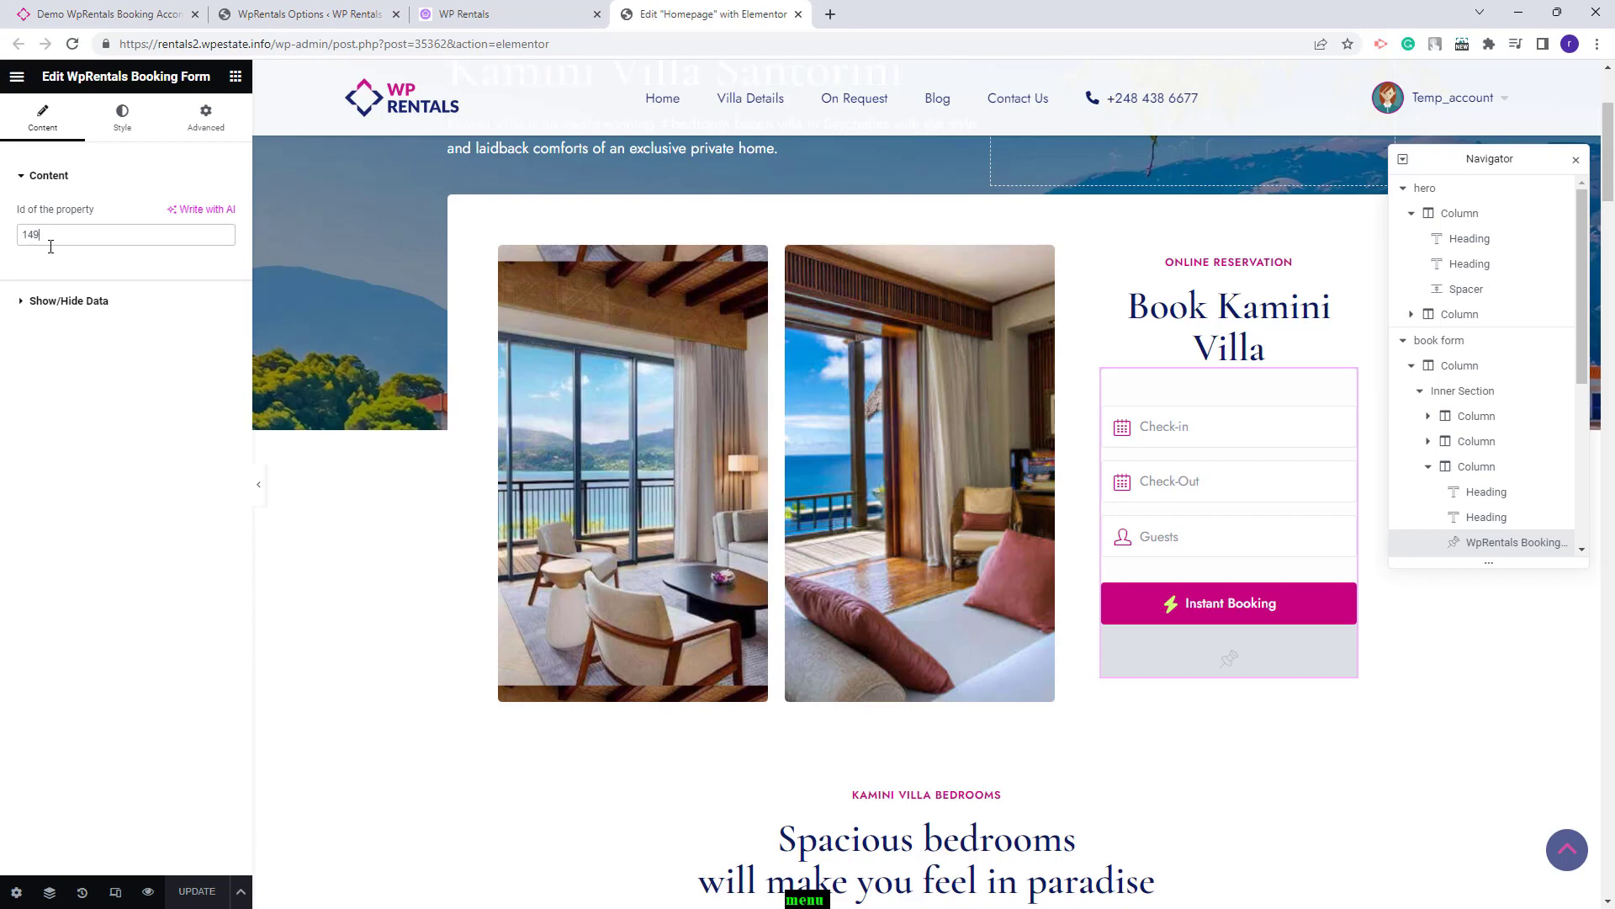
- In the Listings admin page, confirm the Kamini Villa in Santorini property has Id 149
click(374, 16)
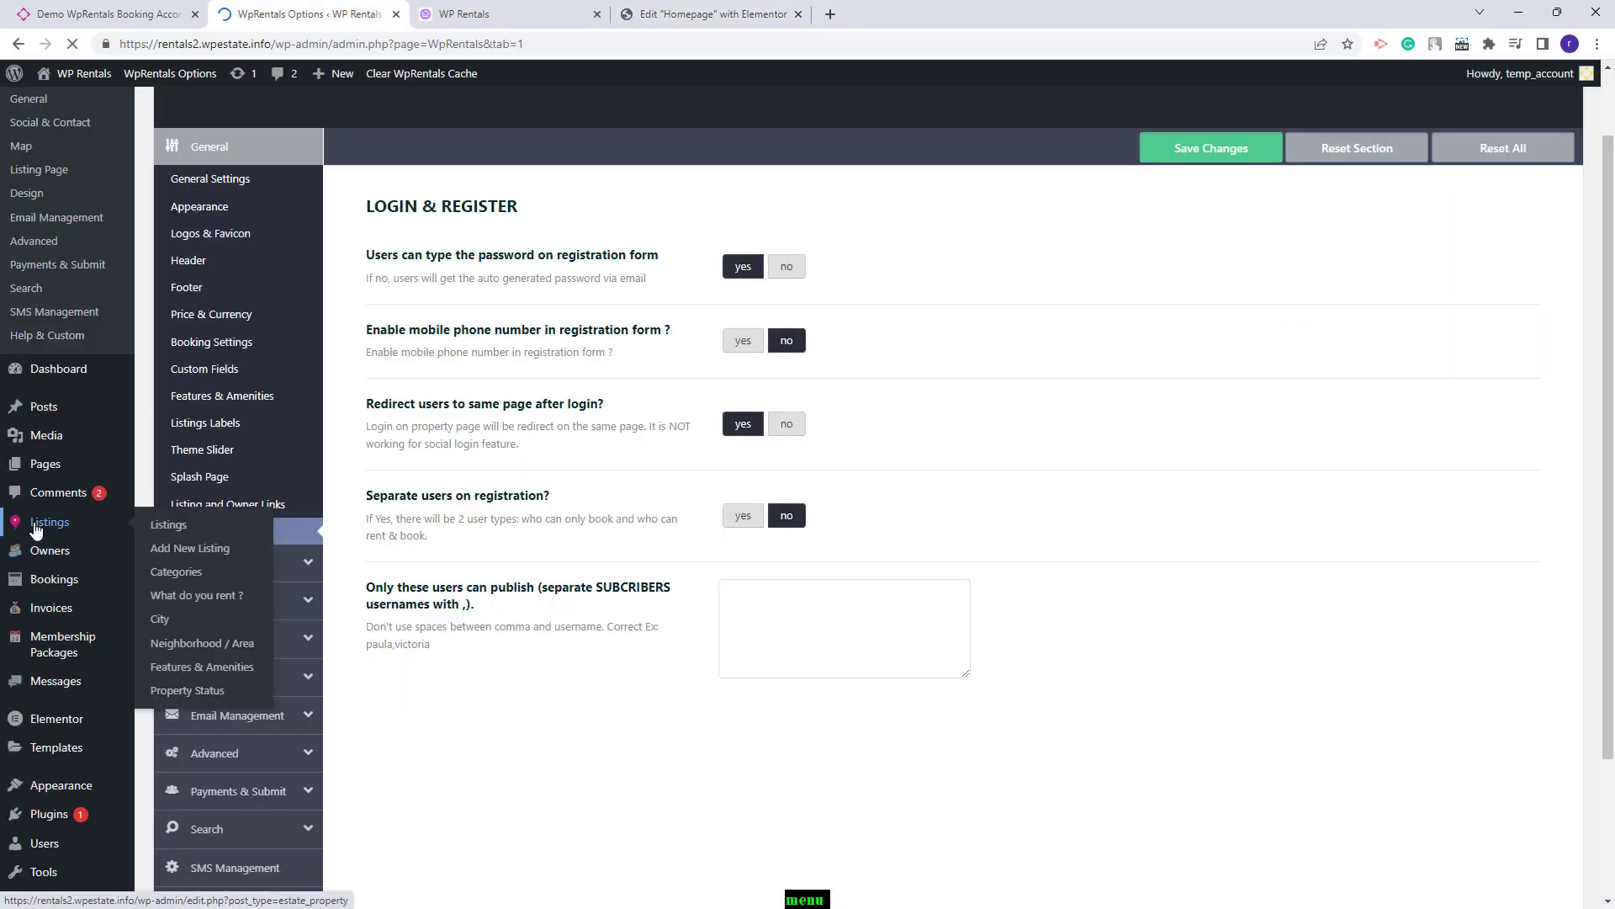
click(49, 521)
double_click(333, 254)
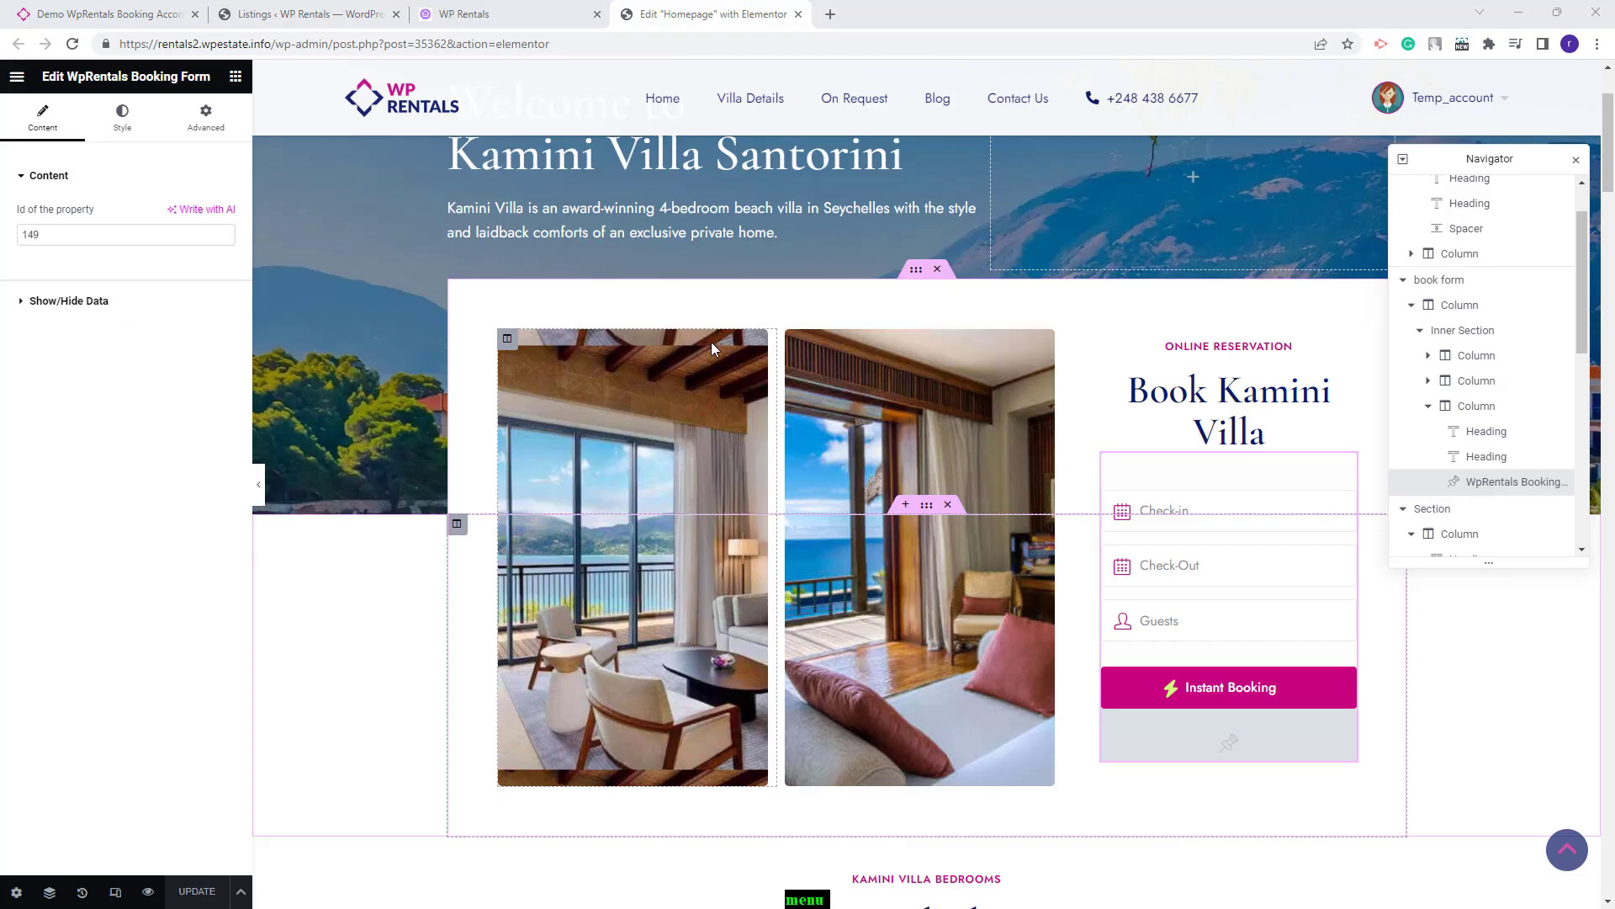
- Set the booking form inner section's Advanced top margin to -278 px
scroll(710, 341, up, 1)
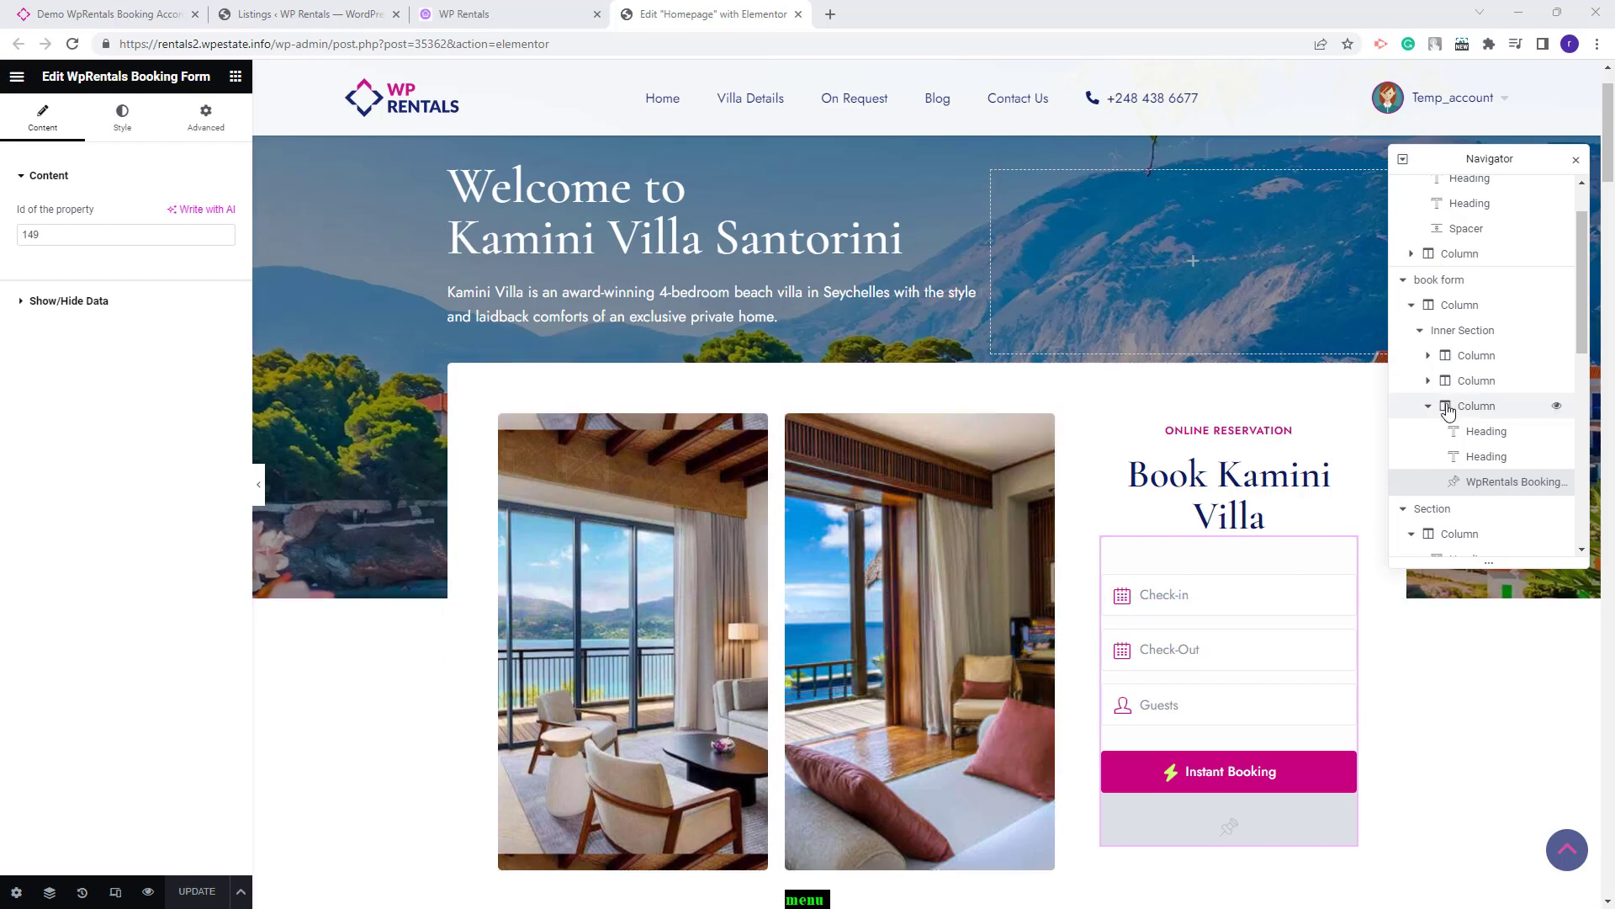
click(1464, 333)
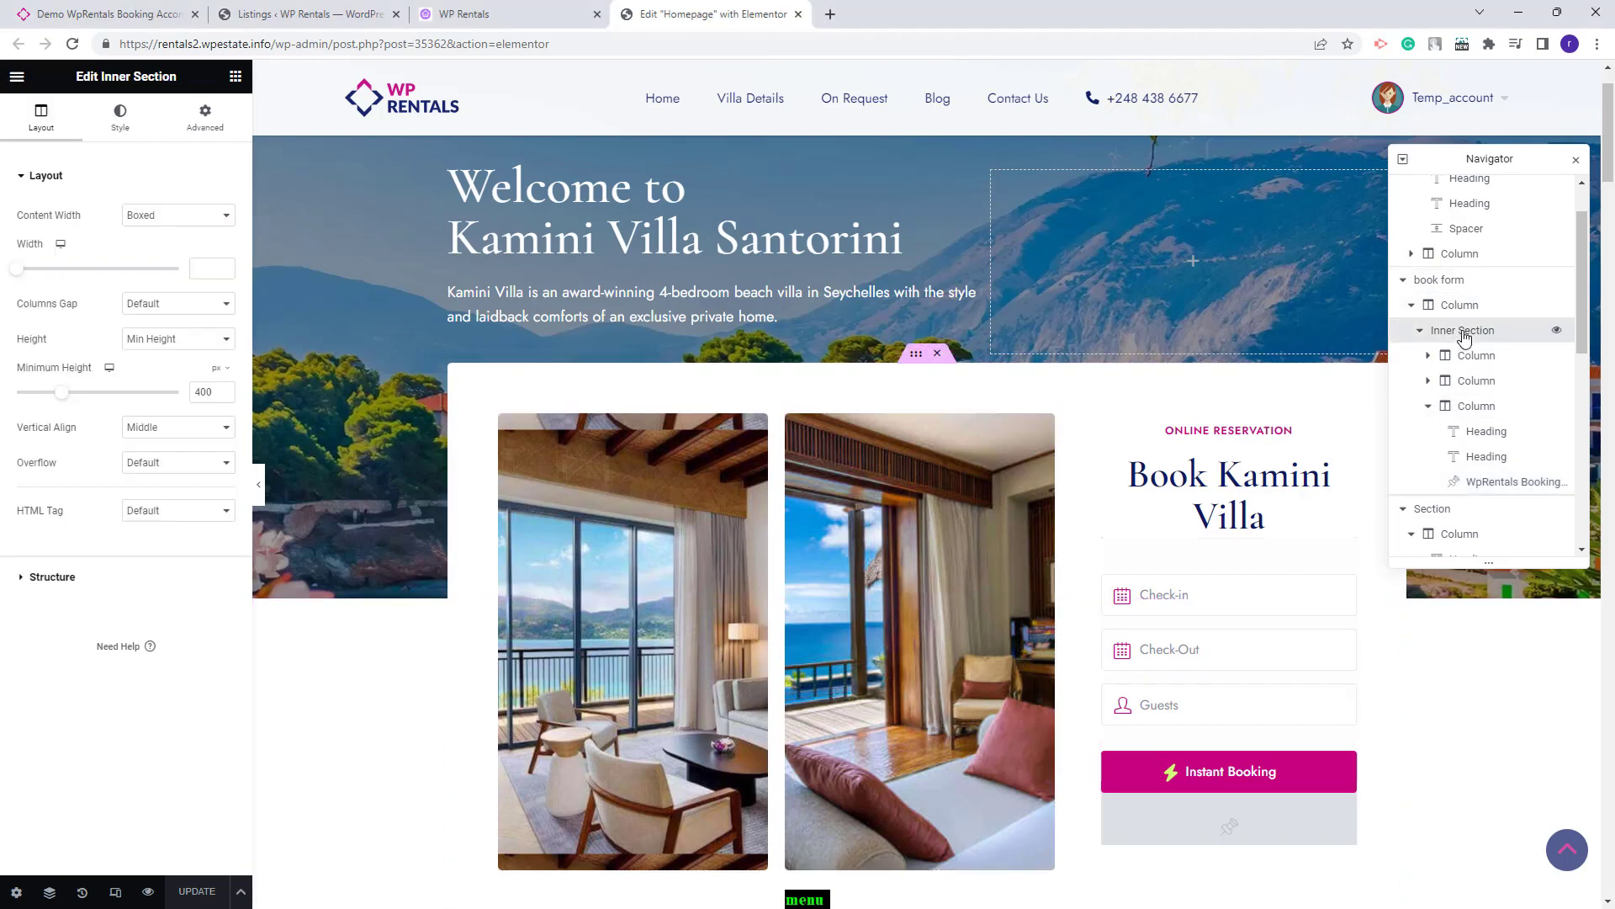
click(182, 126)
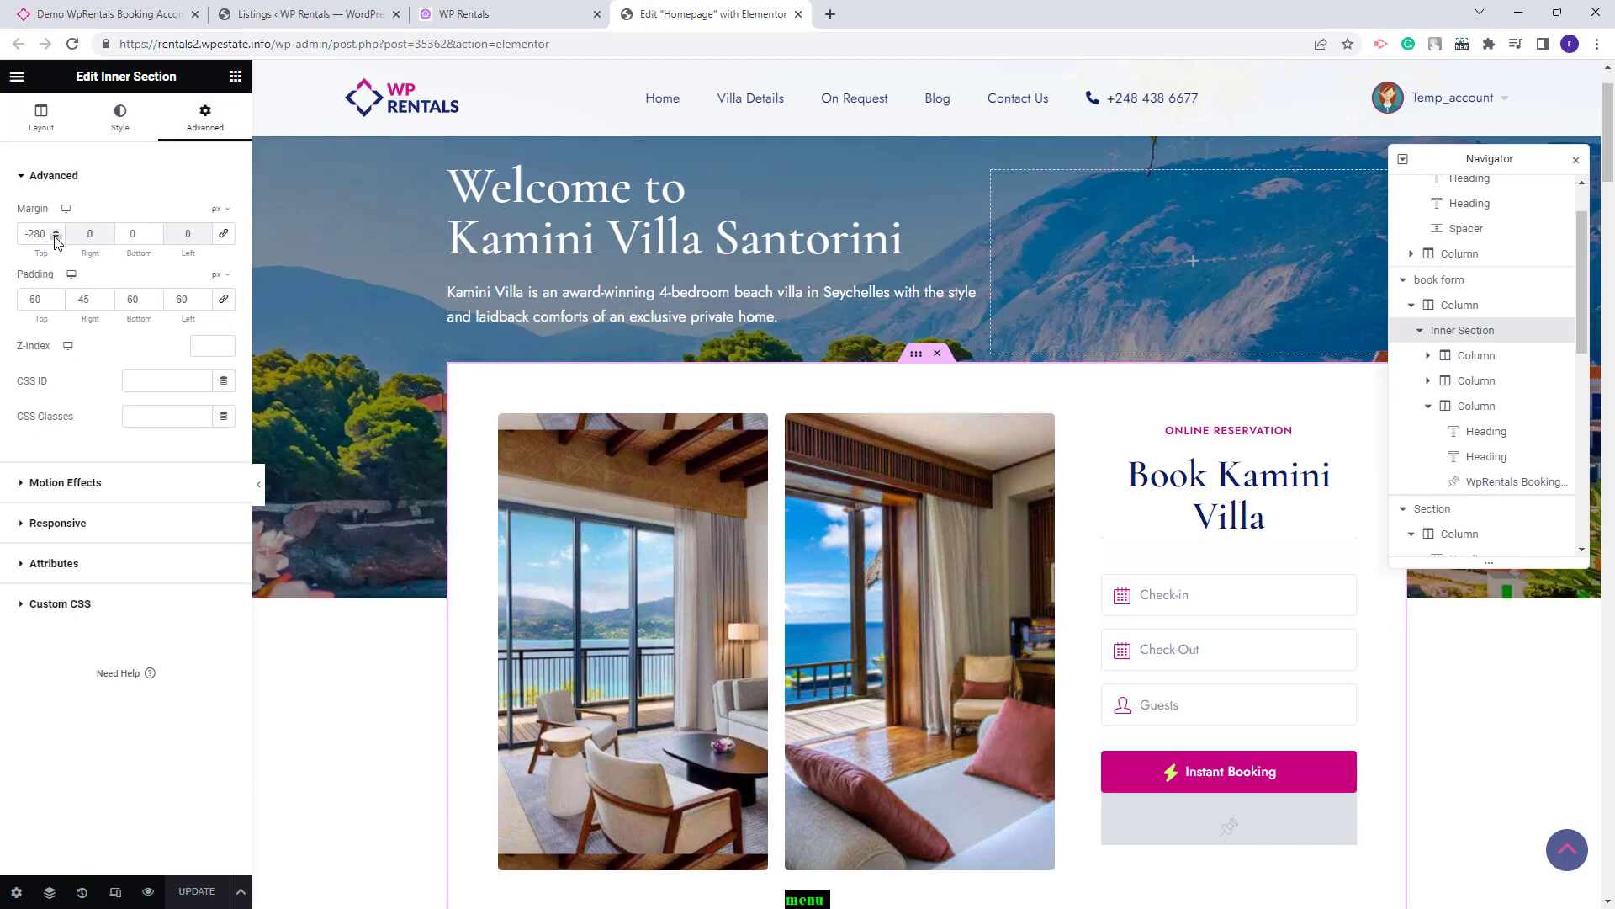
click(55, 236)
click(55, 236)
click(56, 231)
click(57, 231)
click(57, 231)
click(56, 231)
click(56, 231)
click(56, 231)
click(1432, 508)
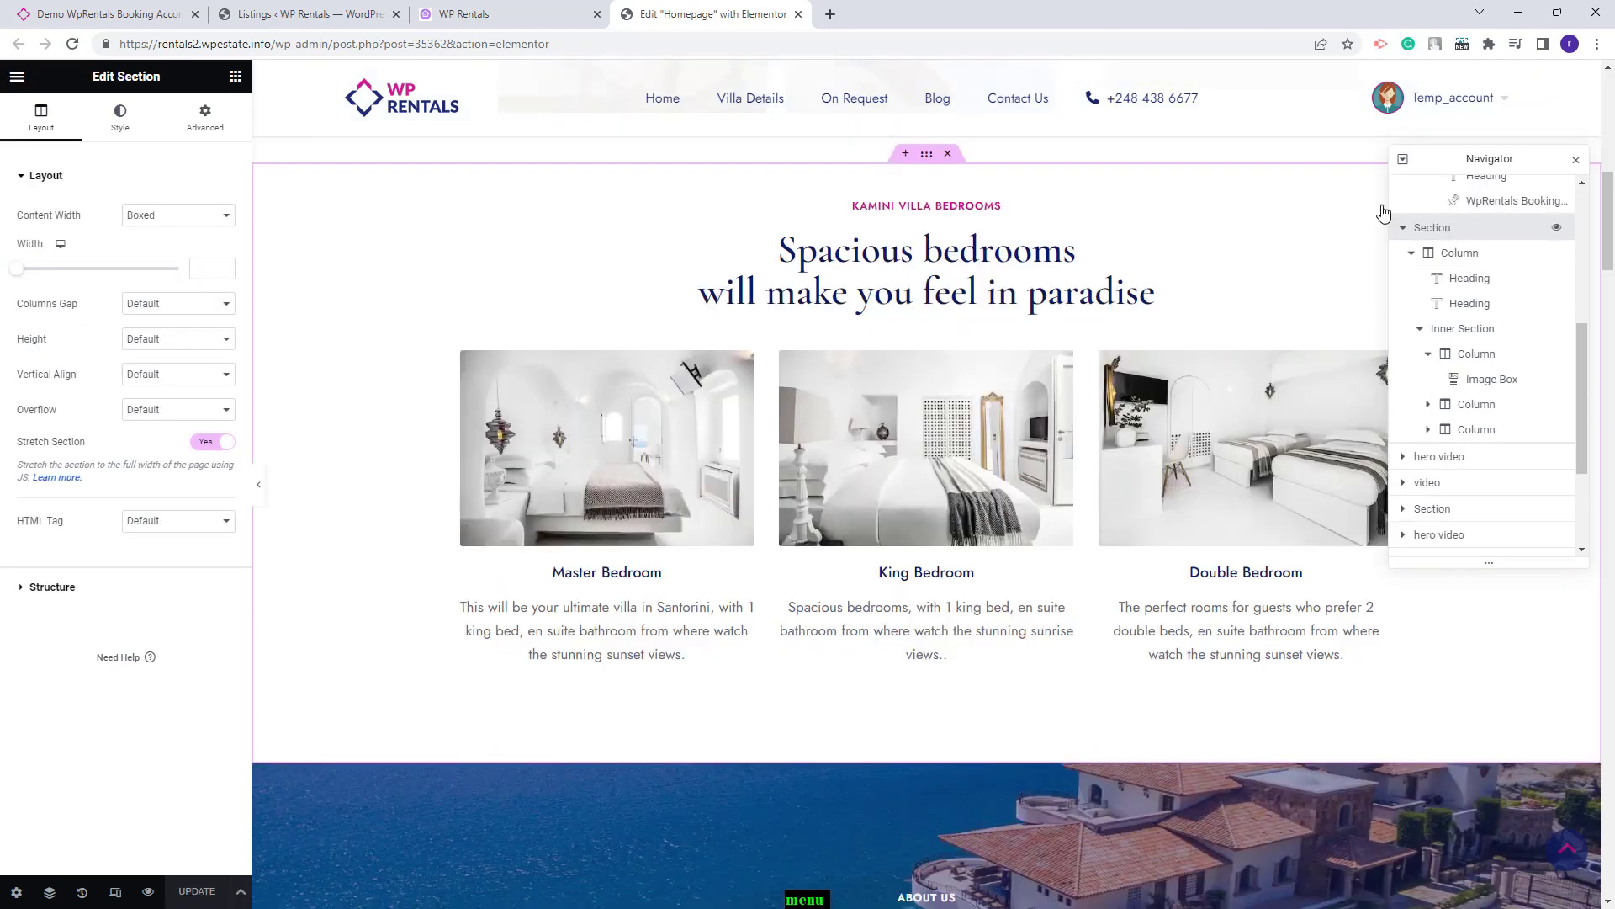
- Inspect the KAMINI VILLA BEDROOMS and Spacious bedrooms headings
click(926, 212)
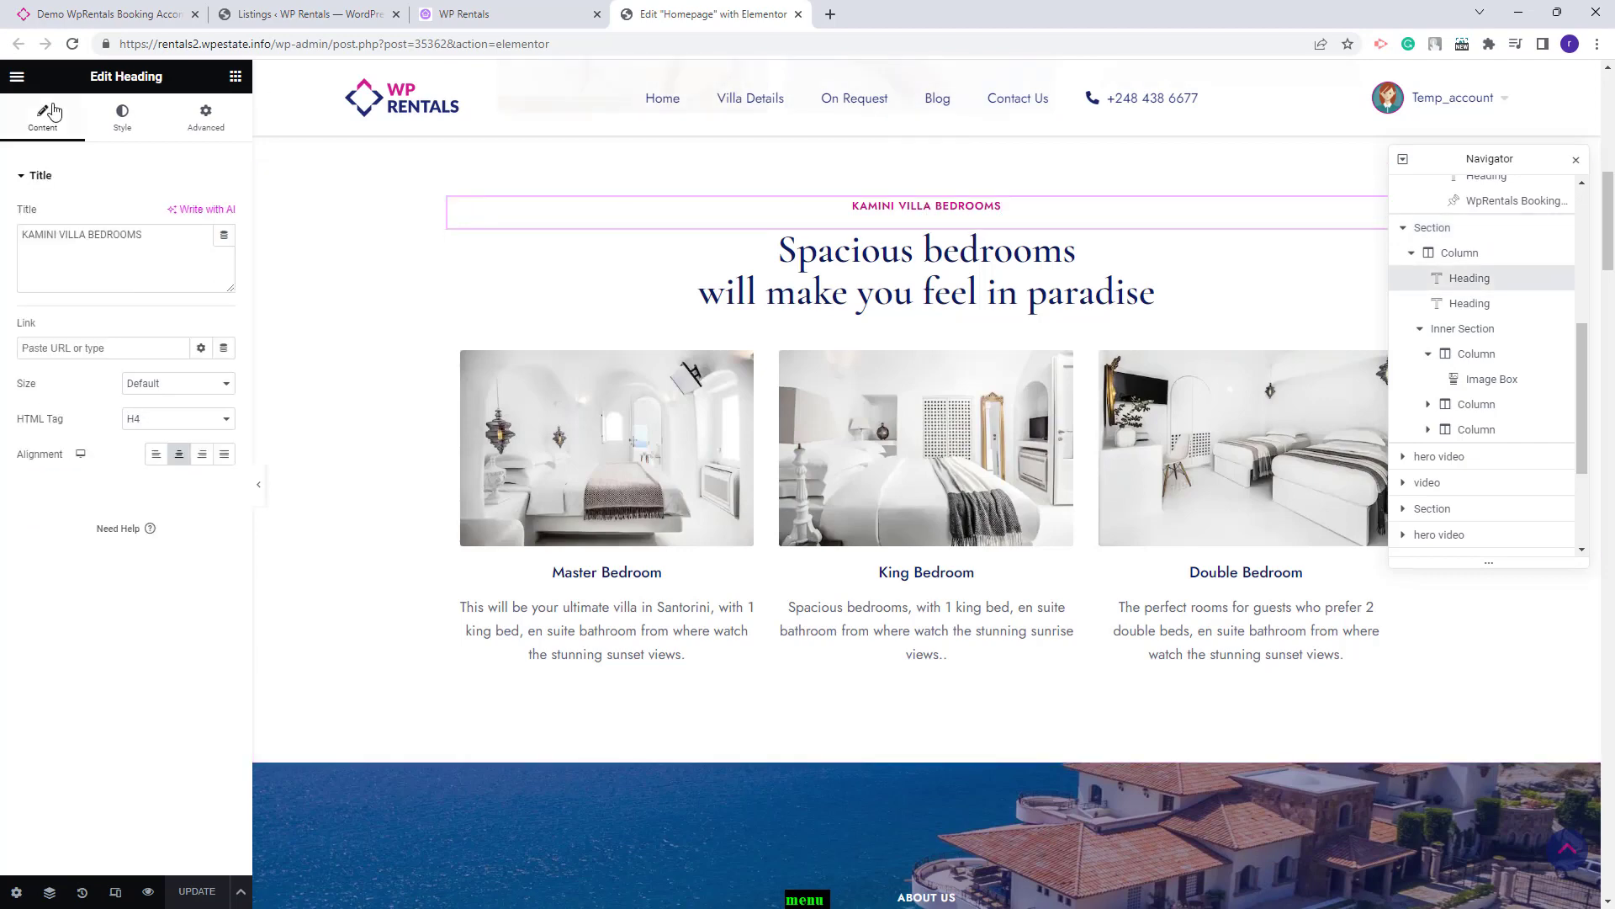
click(152, 240)
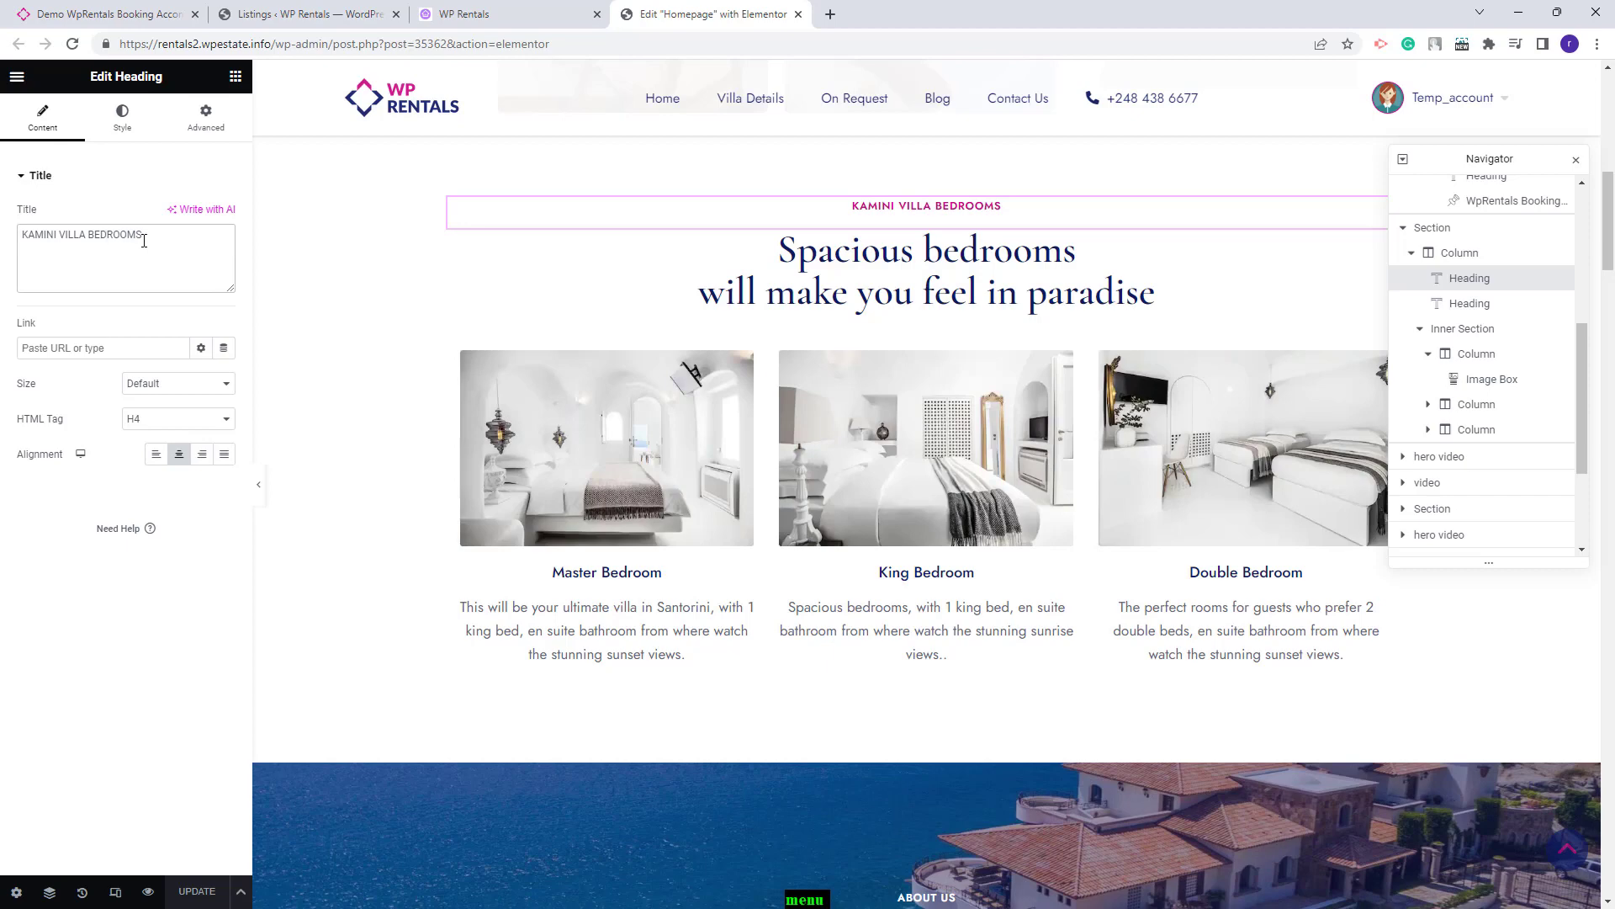
click(784, 282)
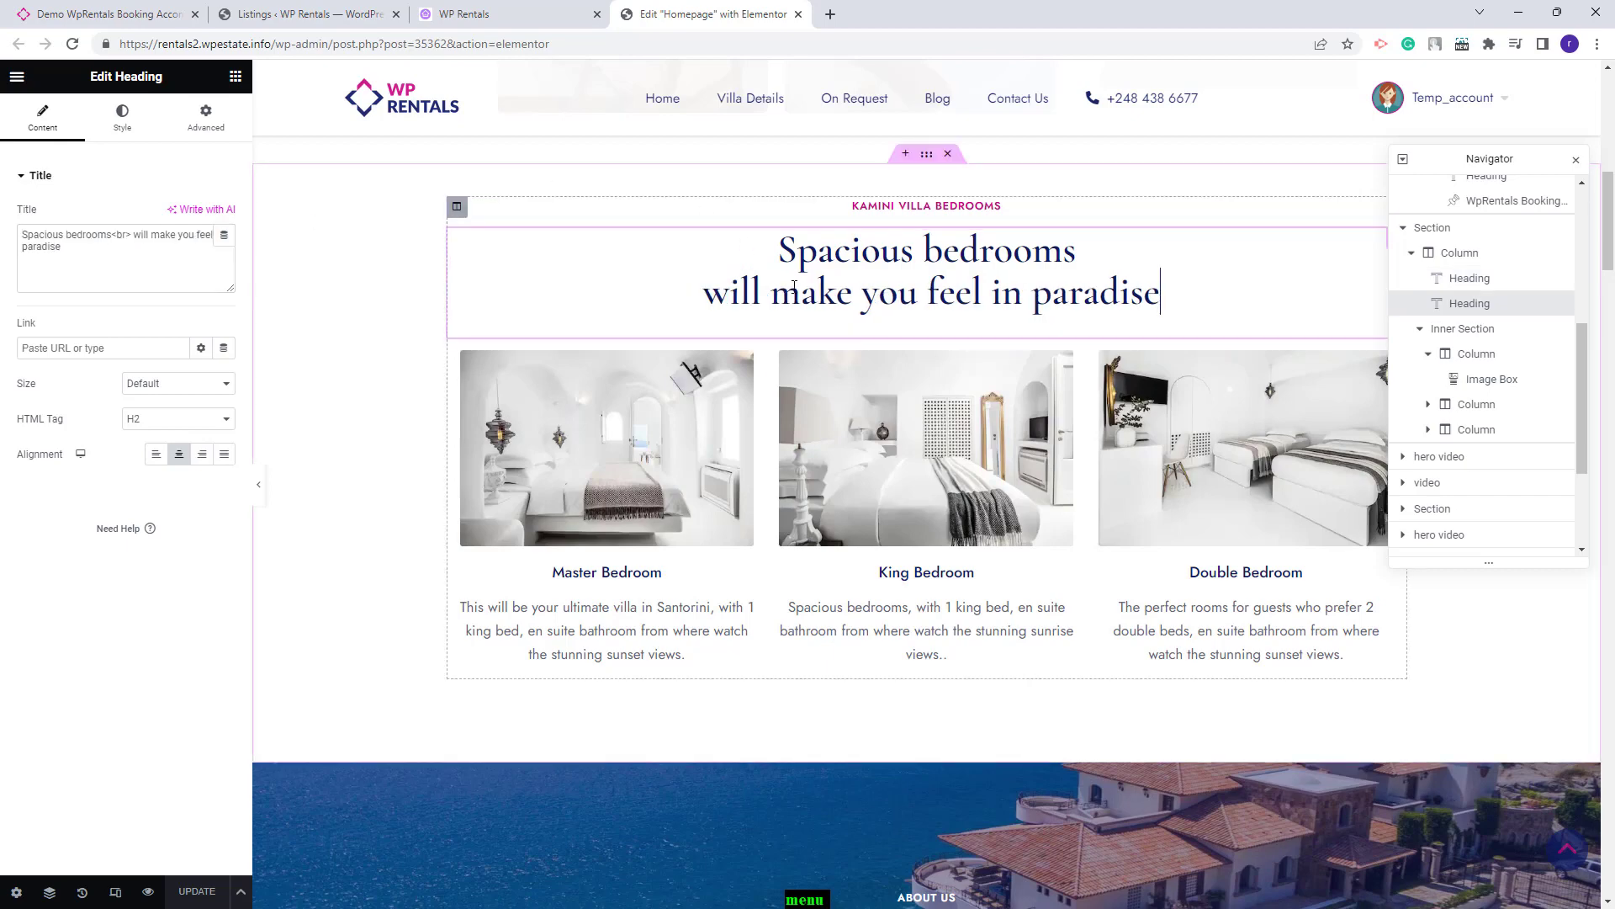
- Inspect the Master Bedroom and King Bedroom image box settings
click(566, 572)
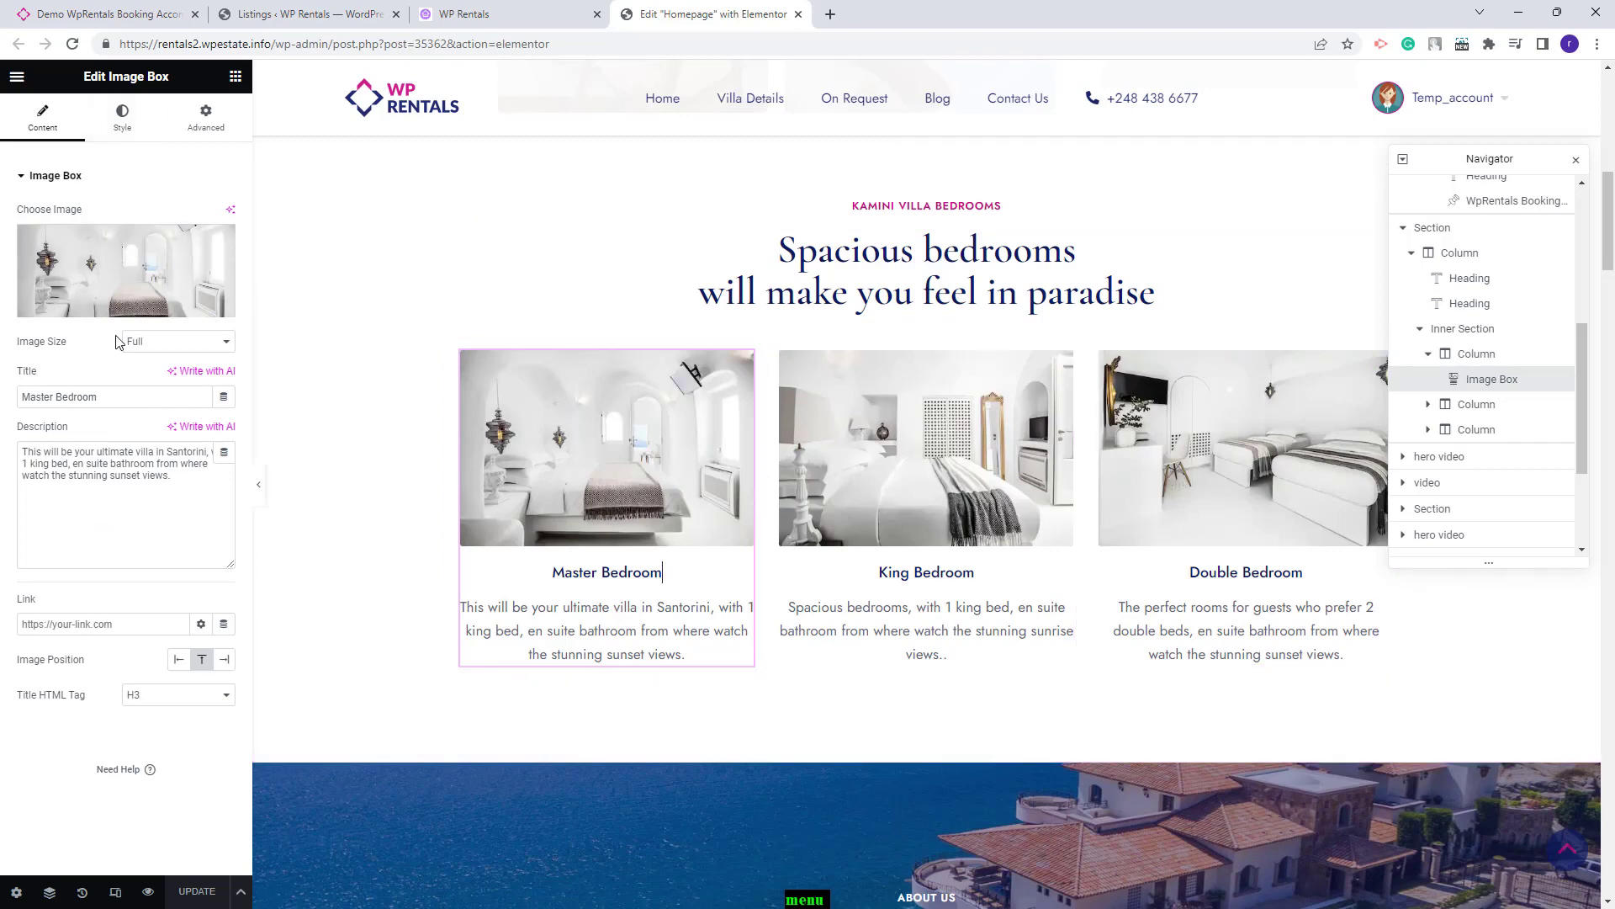
mouse_move(126, 305)
click(1240, 461)
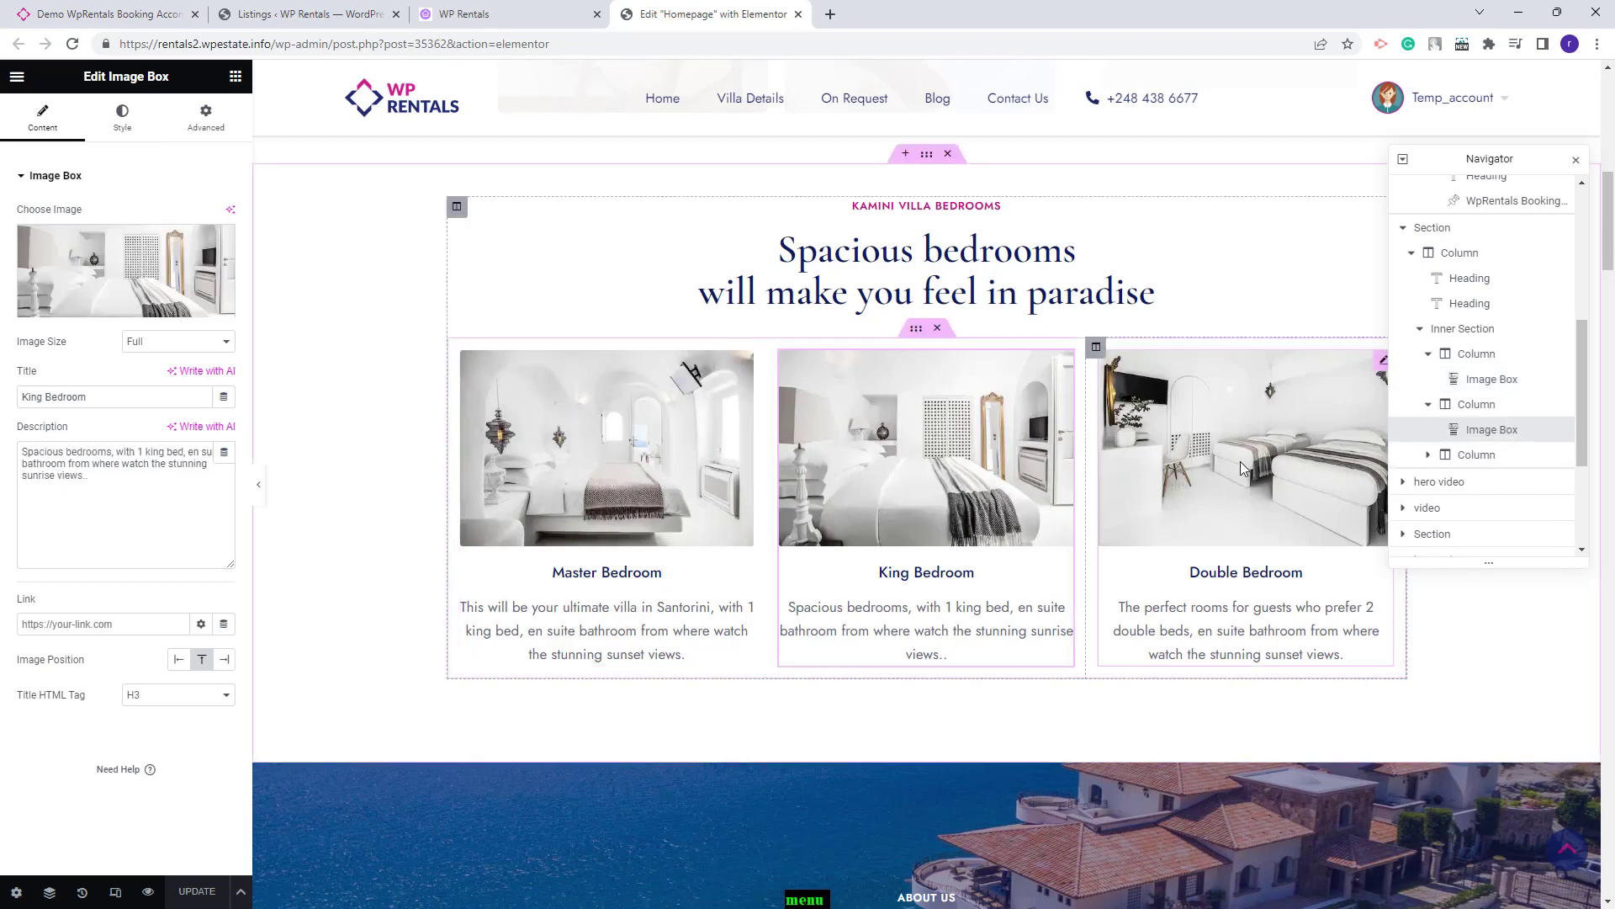
click(1447, 507)
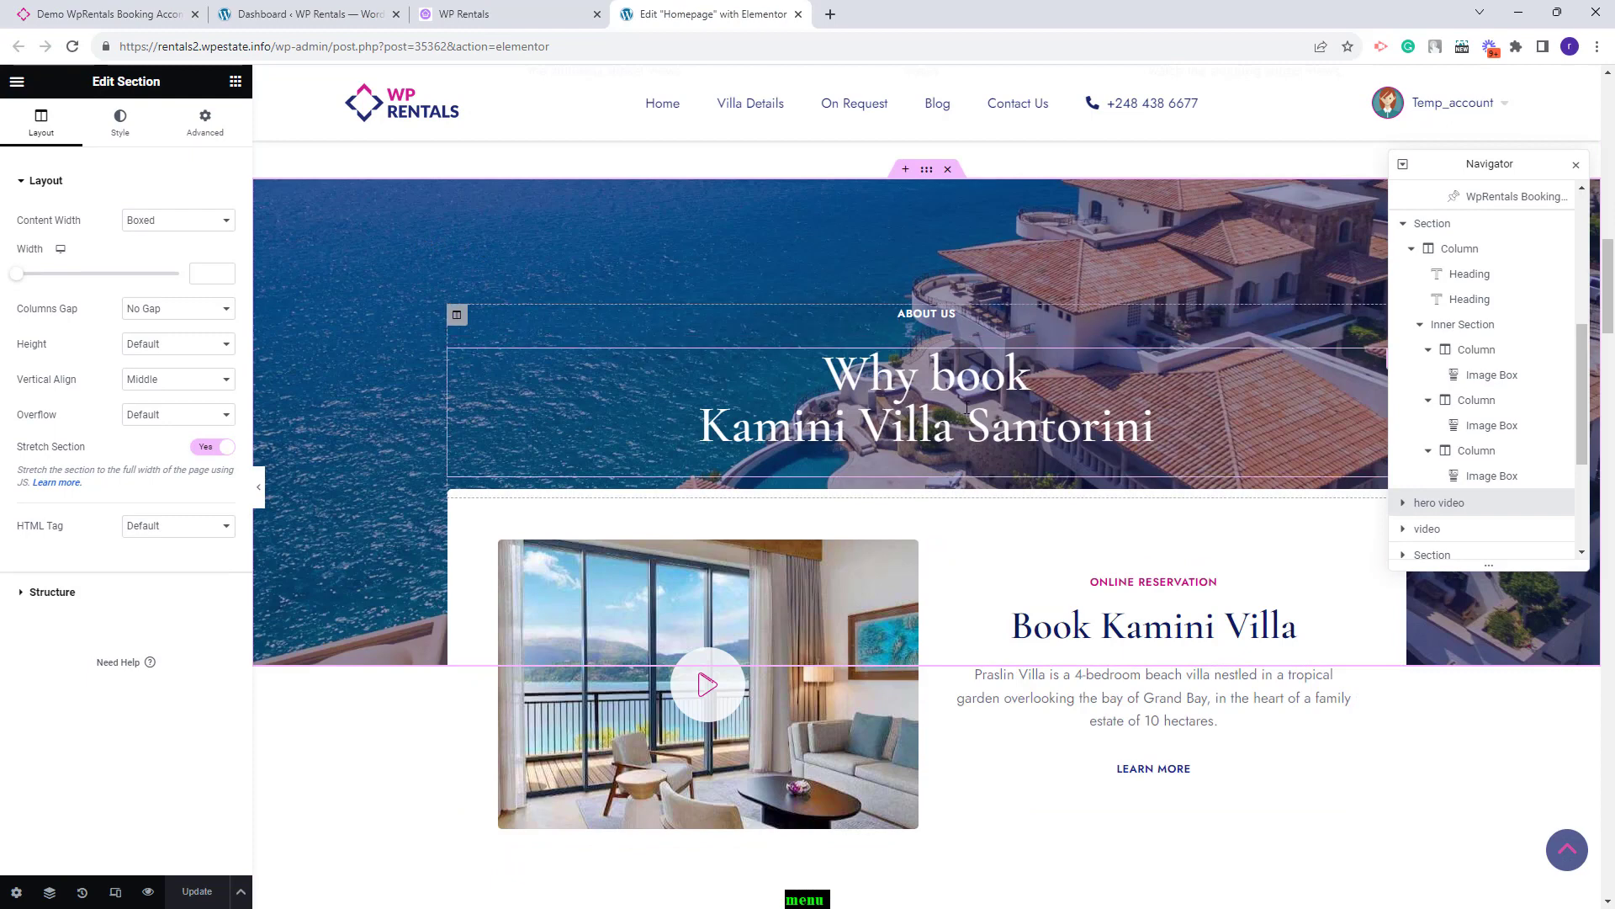
- Review the ABOUT US and Why book headings, the hero video background, and the video section layout
click(938, 320)
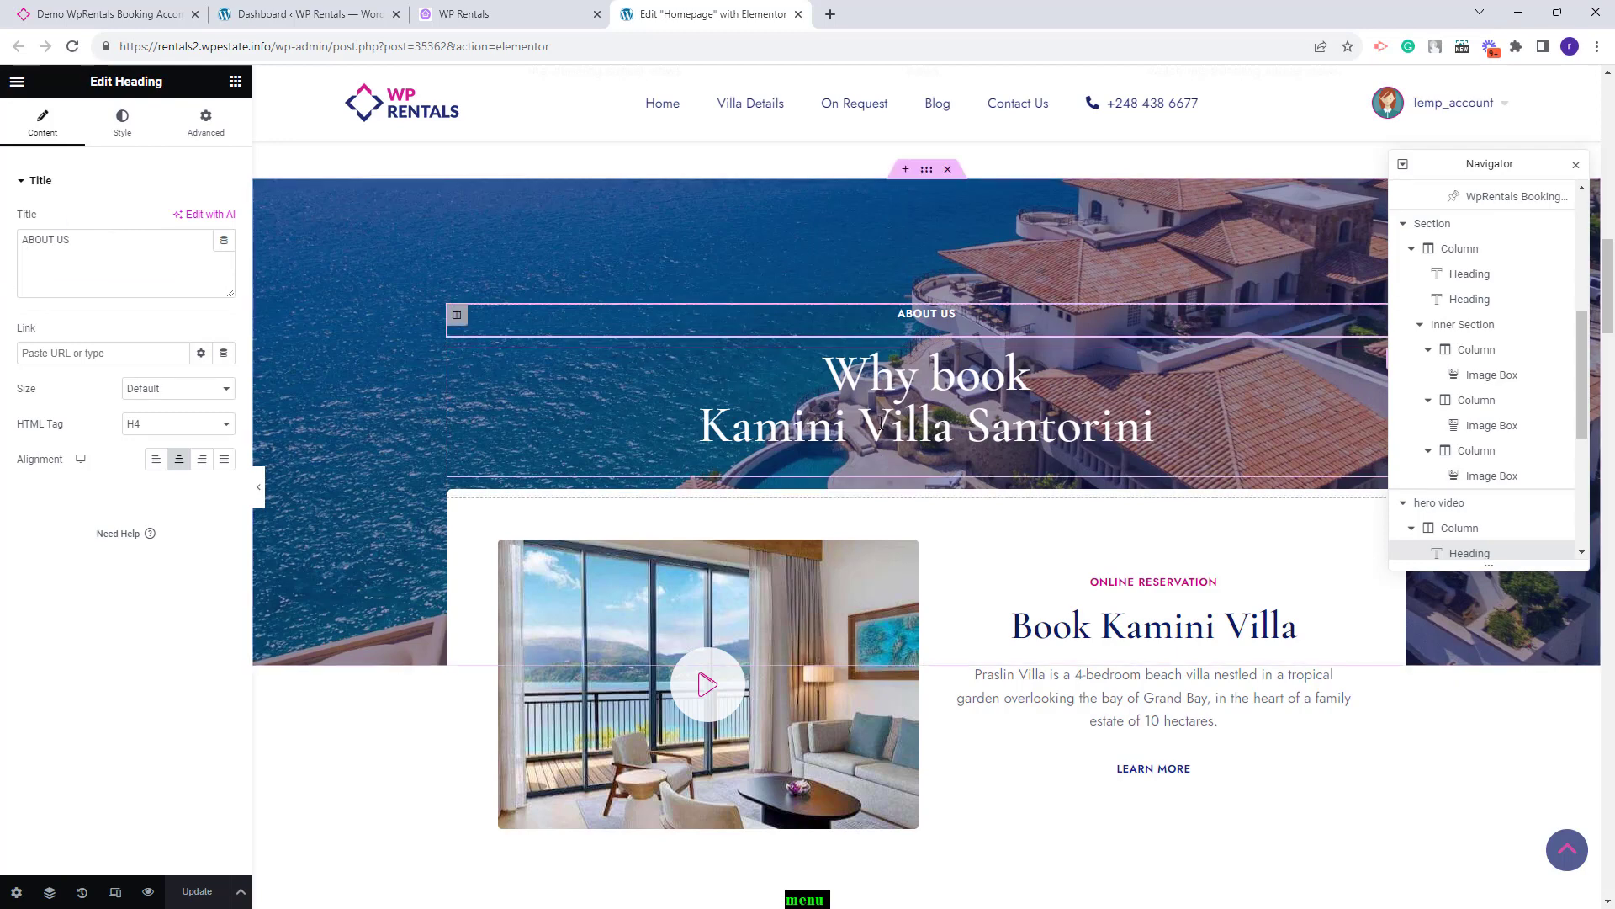
click(926, 379)
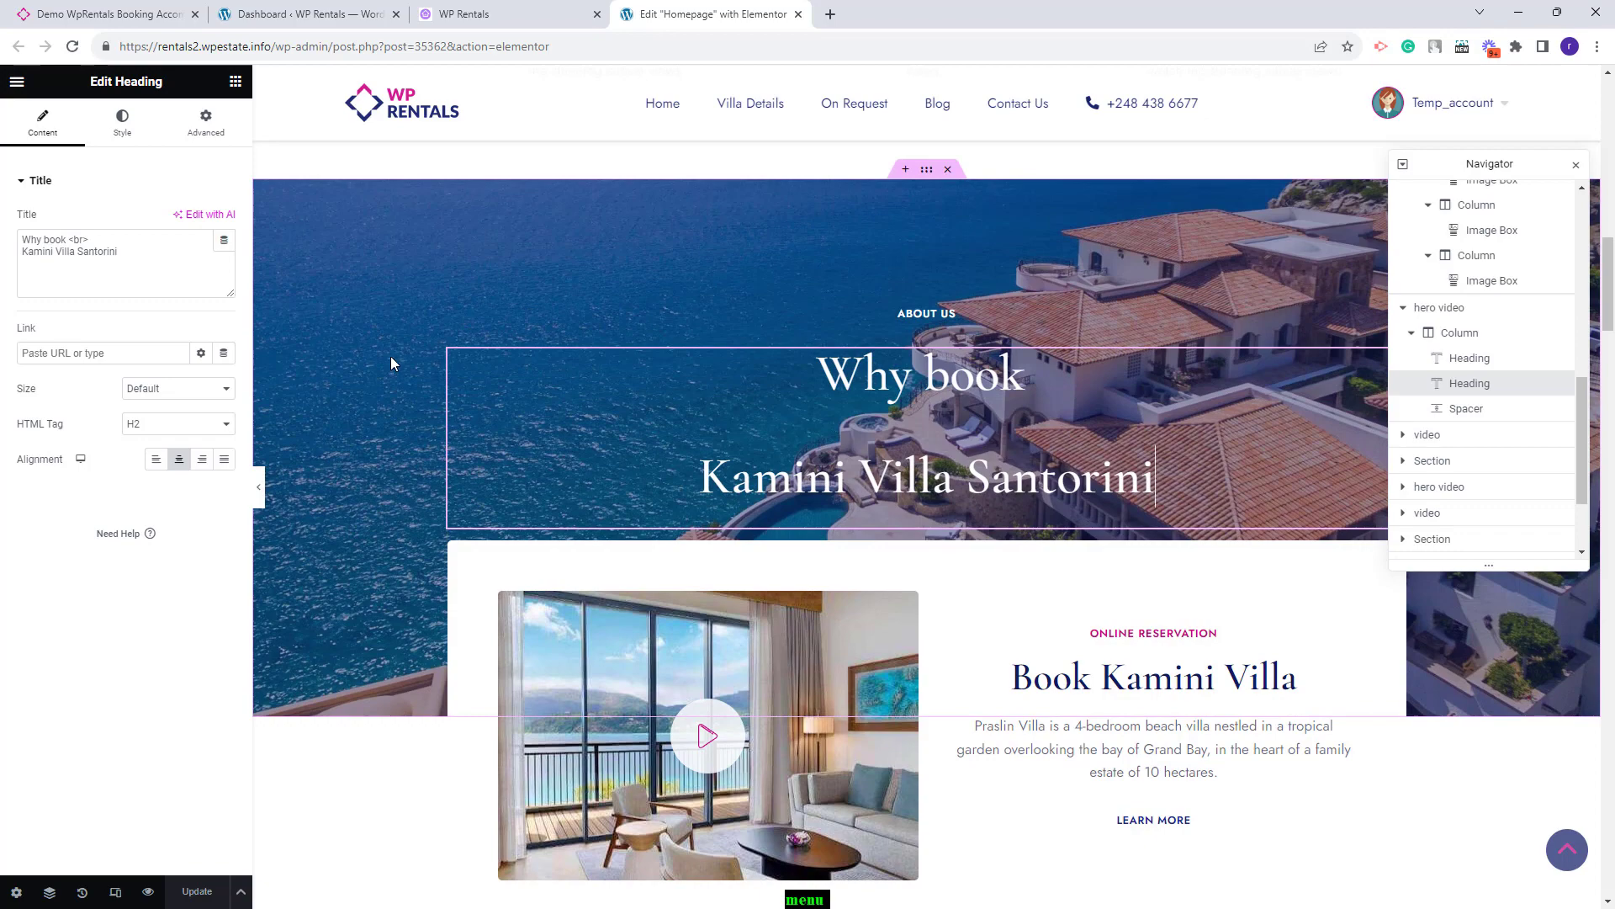
click(1437, 312)
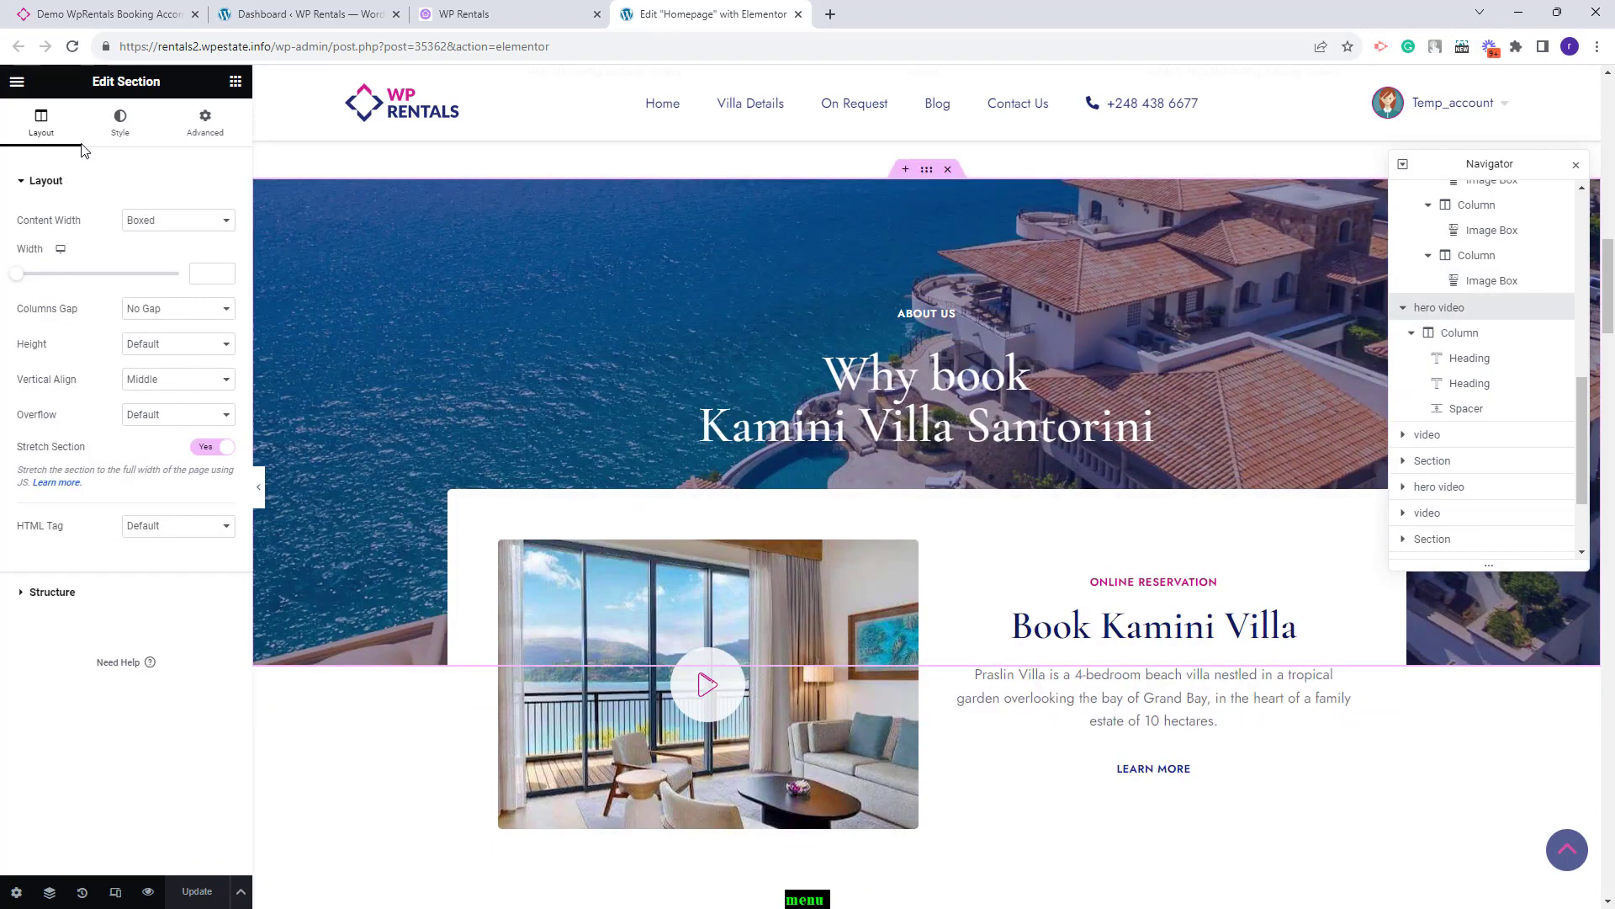
click(120, 122)
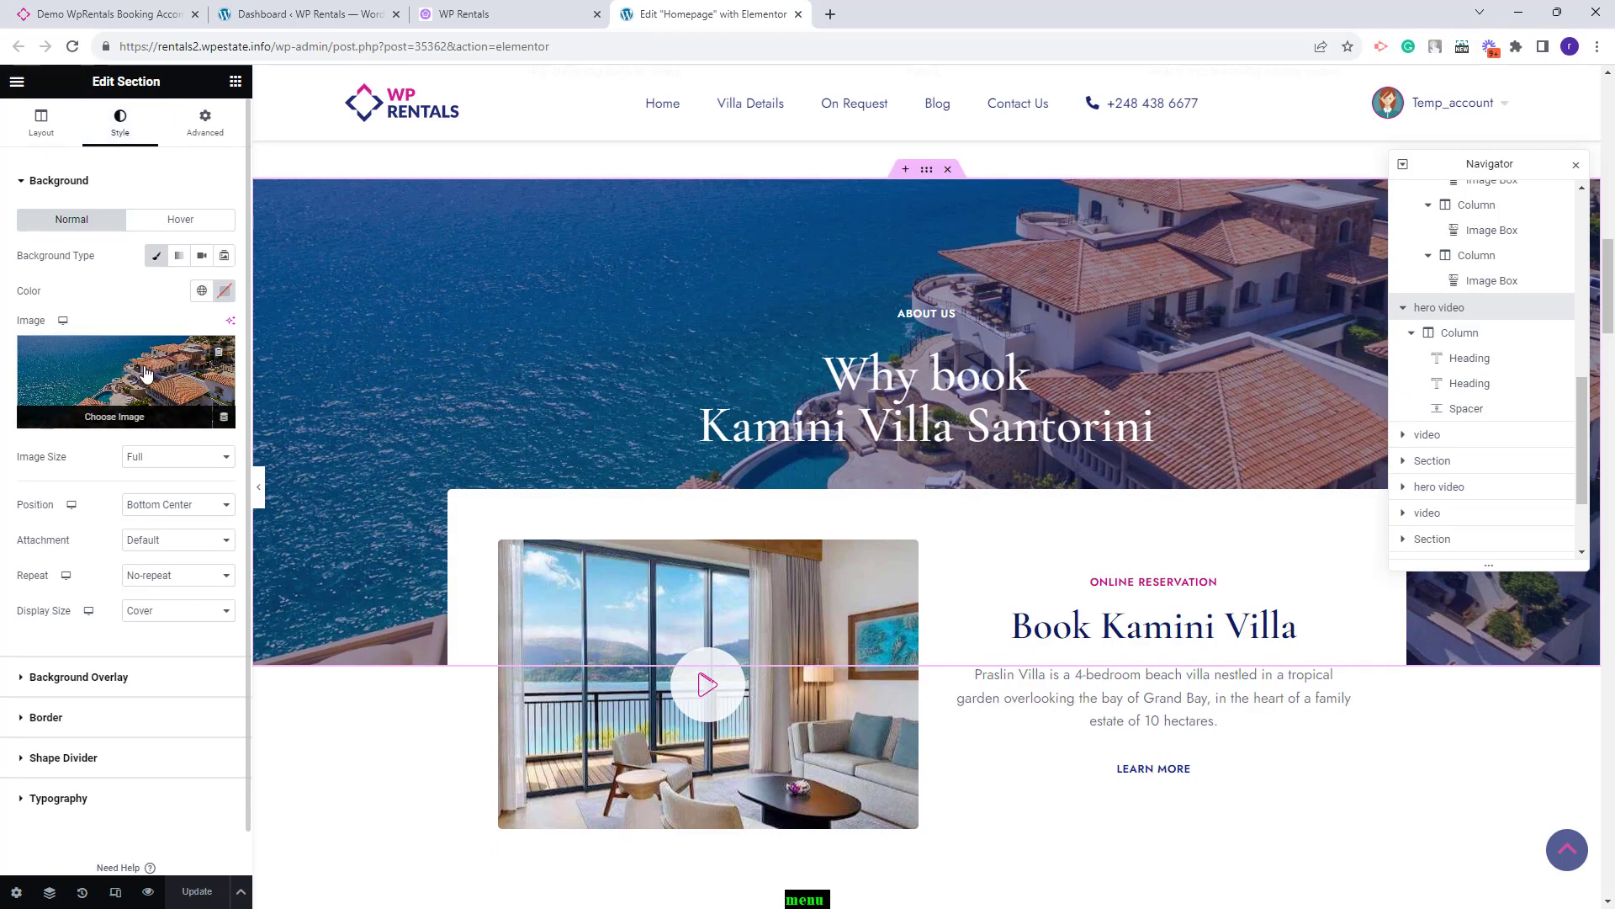
click(1471, 444)
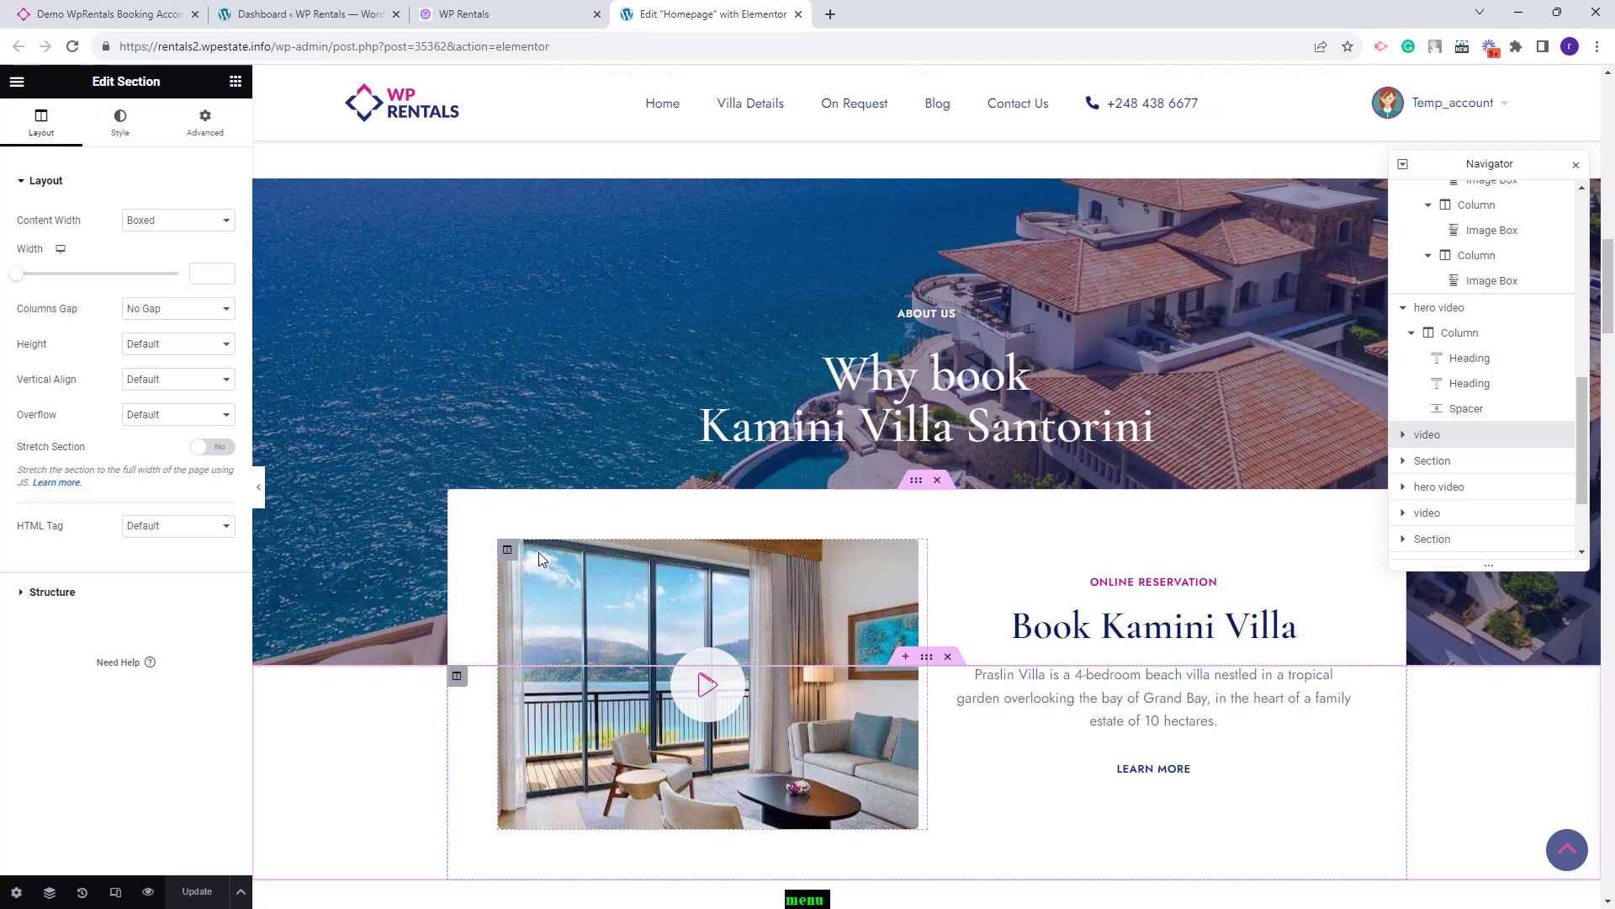
- Check the video section's inner section margins, column background image and video player widget
click(205, 124)
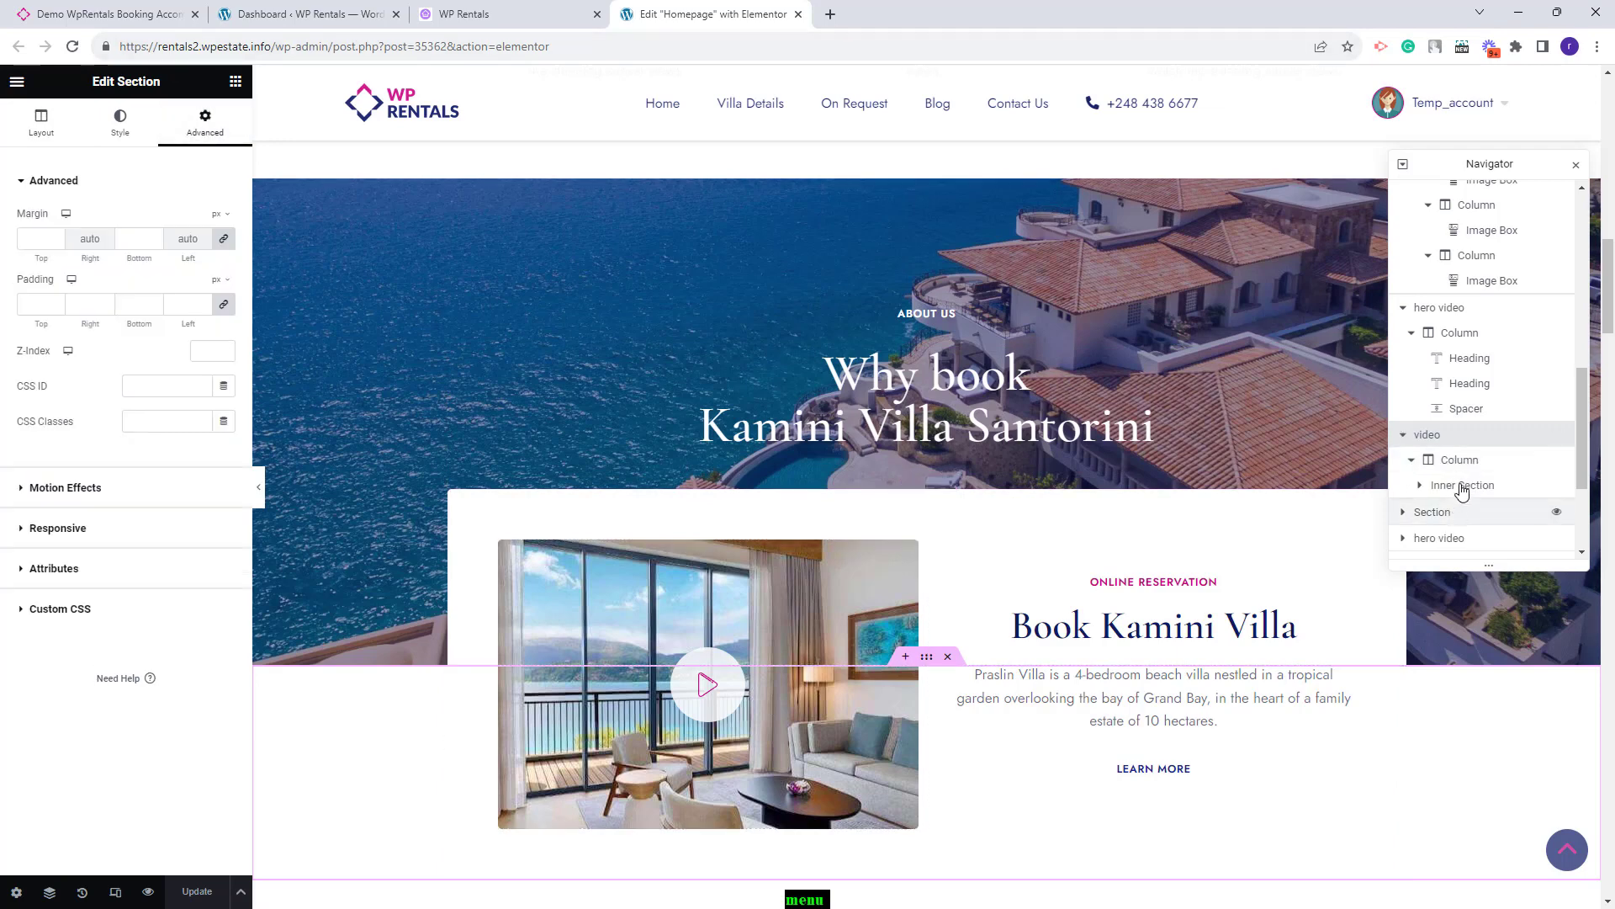
click(1461, 492)
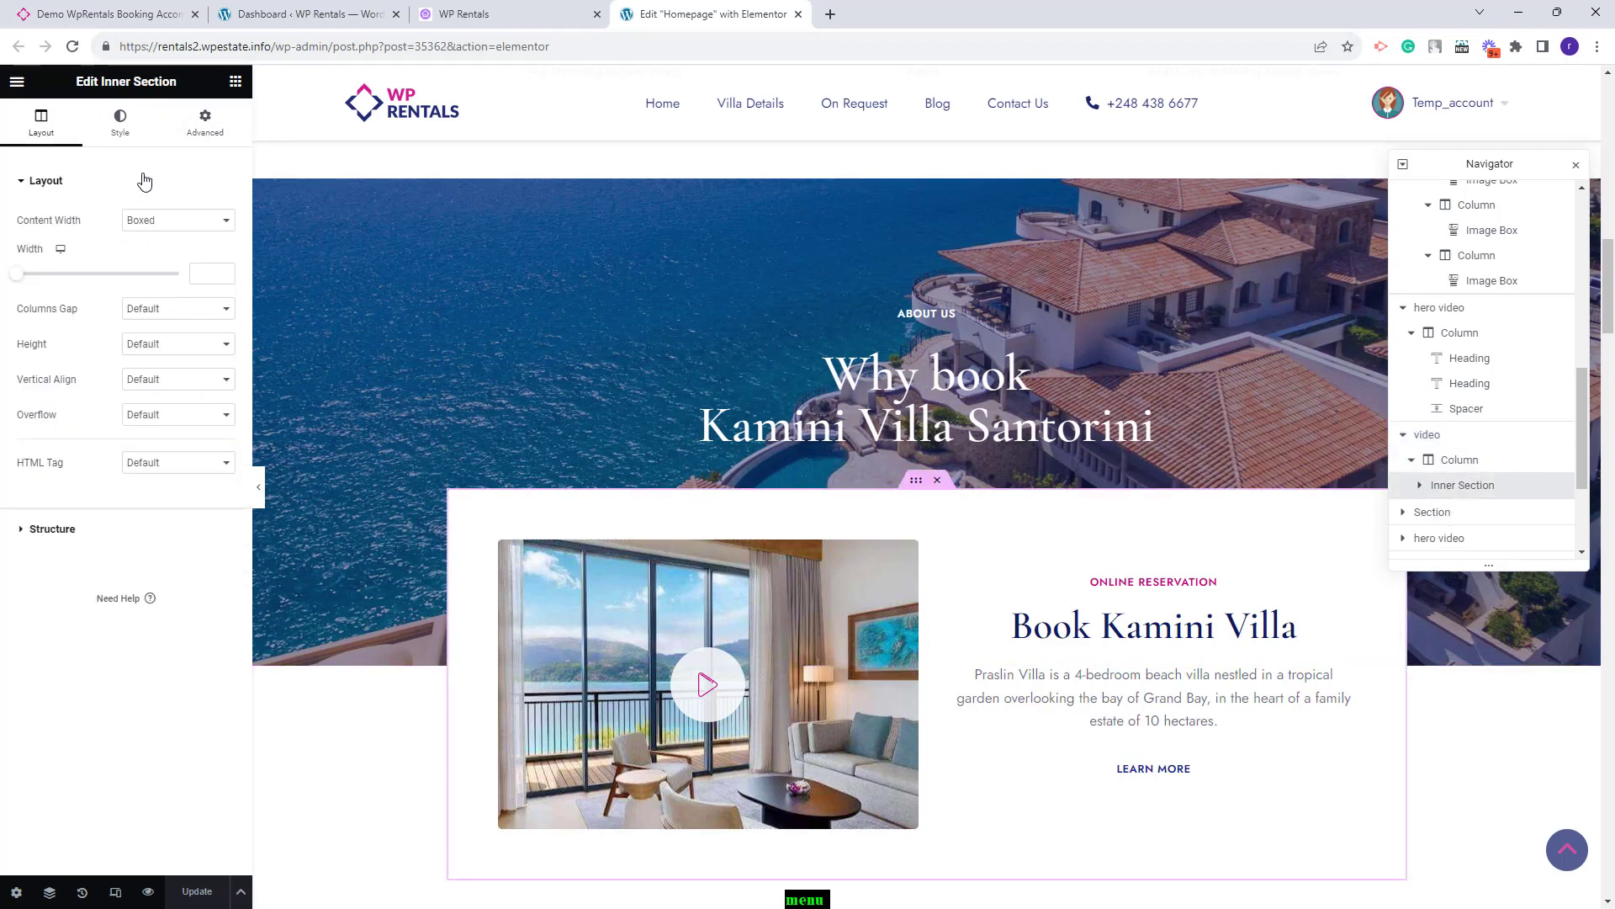
click(206, 122)
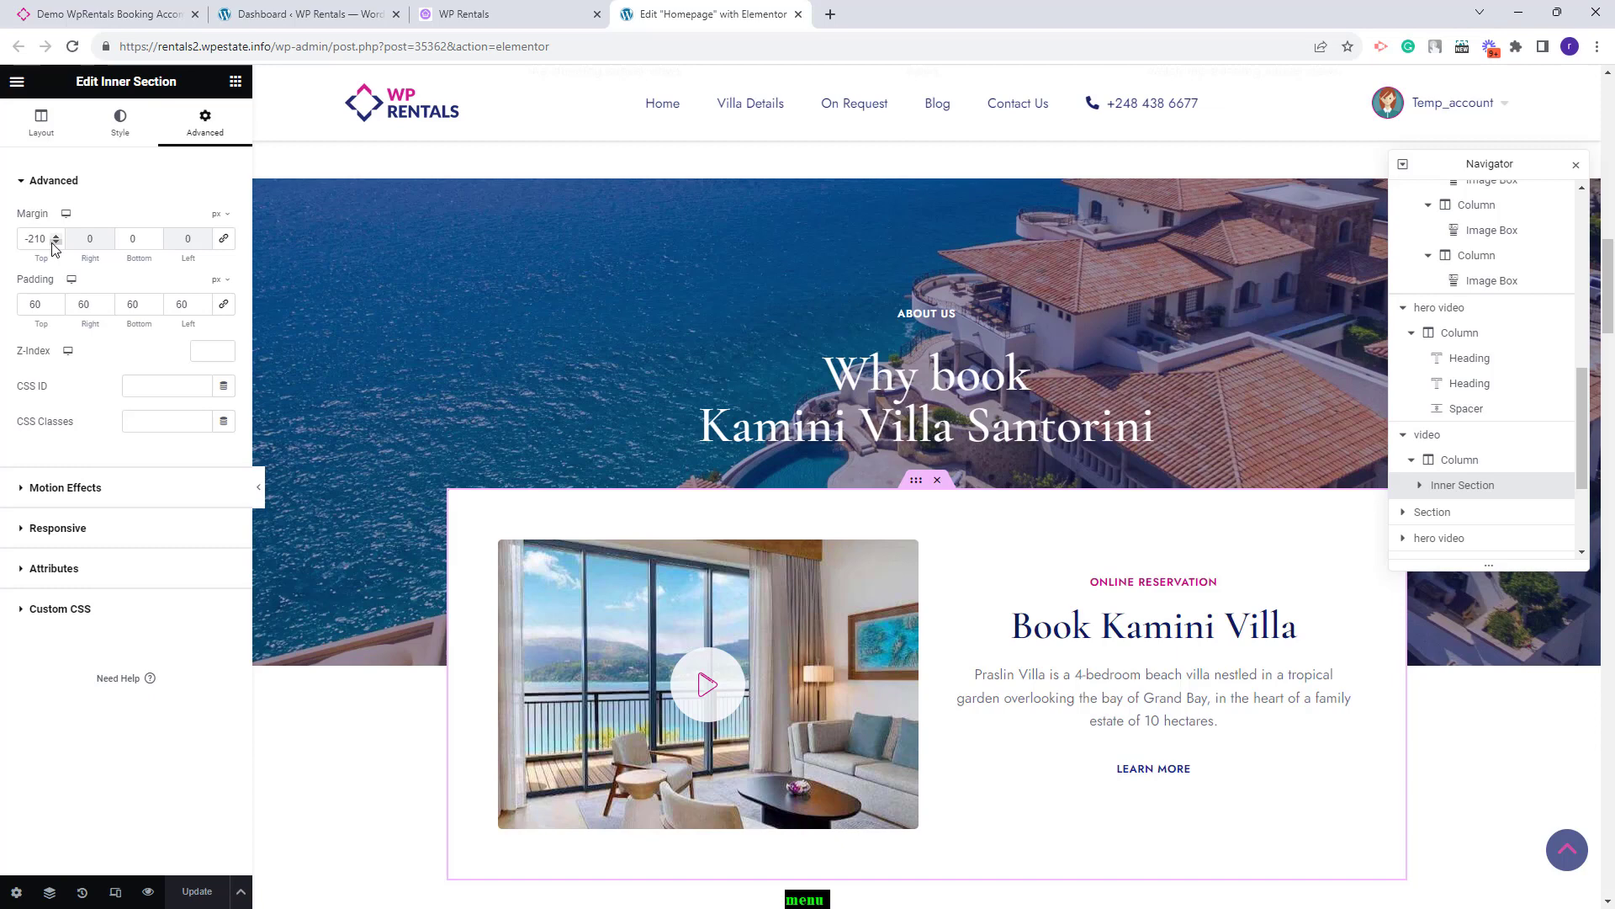
click(507, 549)
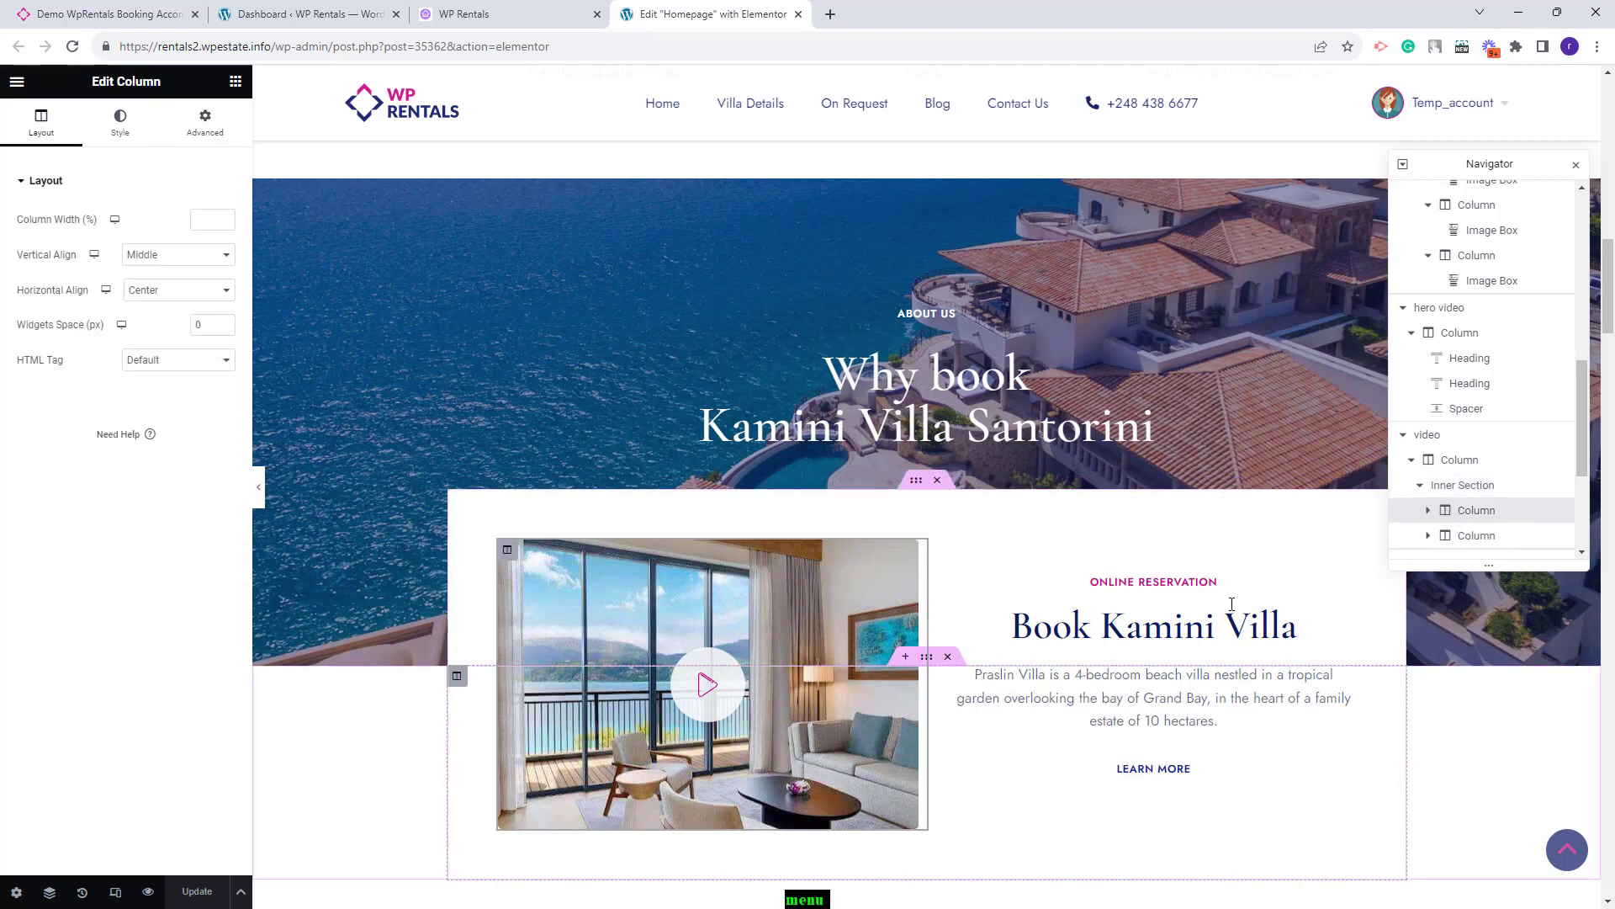
click(121, 133)
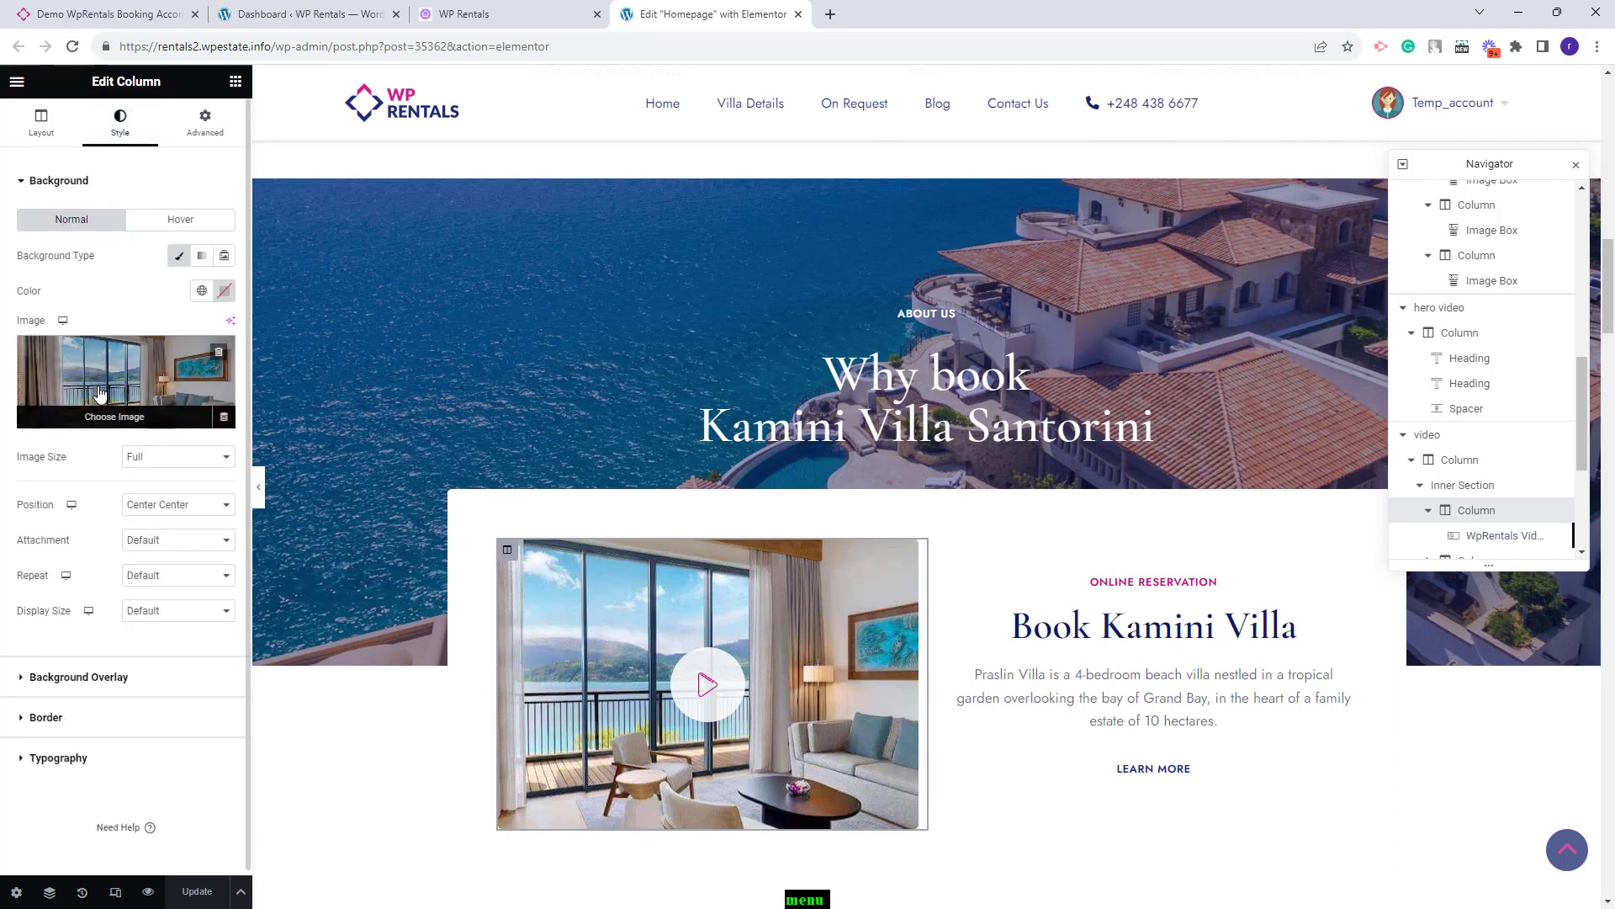
click(1515, 538)
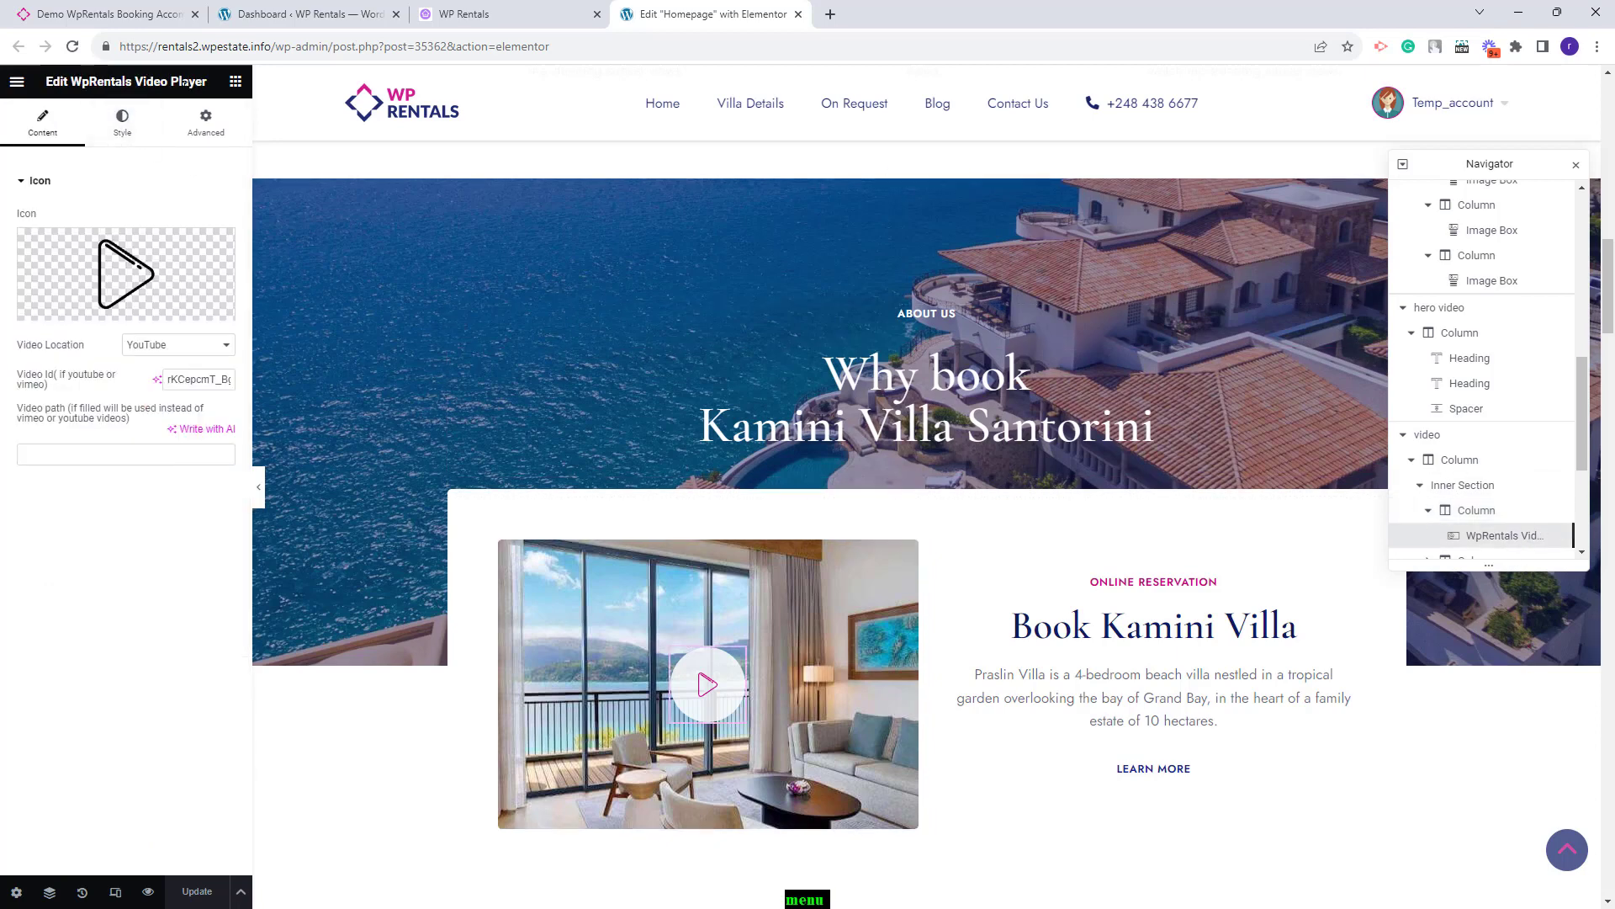
mouse_move(113, 282)
scroll(1475, 488, down, 1)
- Review the booking column's ONLINE RESERVATION, Book Kamini Villa, description text and LEARN MORE button
click(1475, 487)
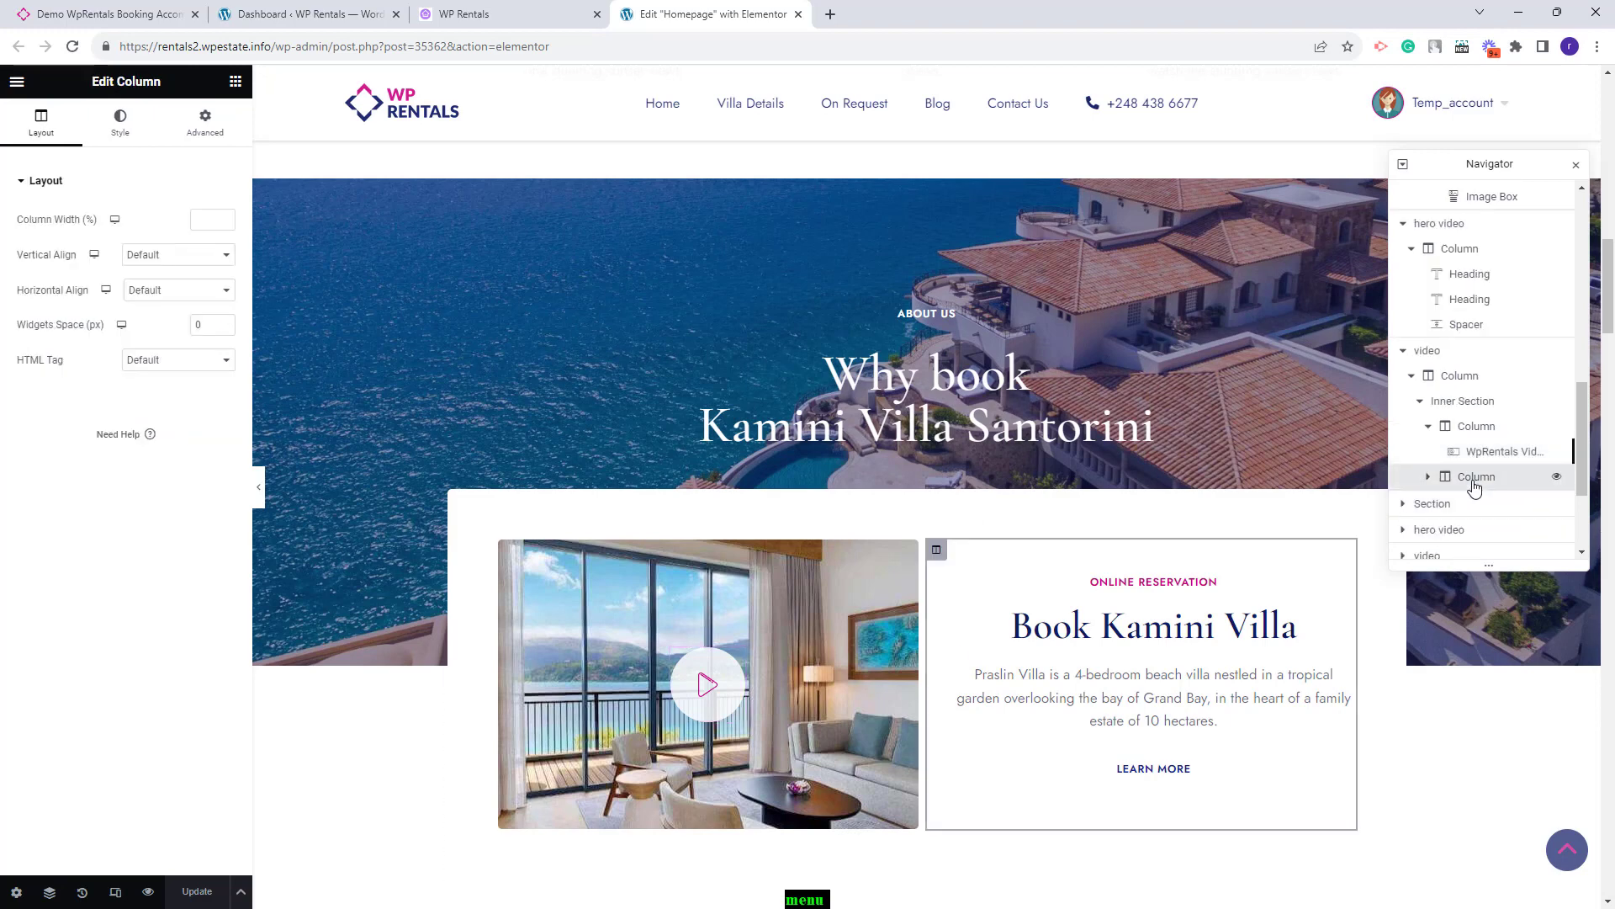
click(1164, 585)
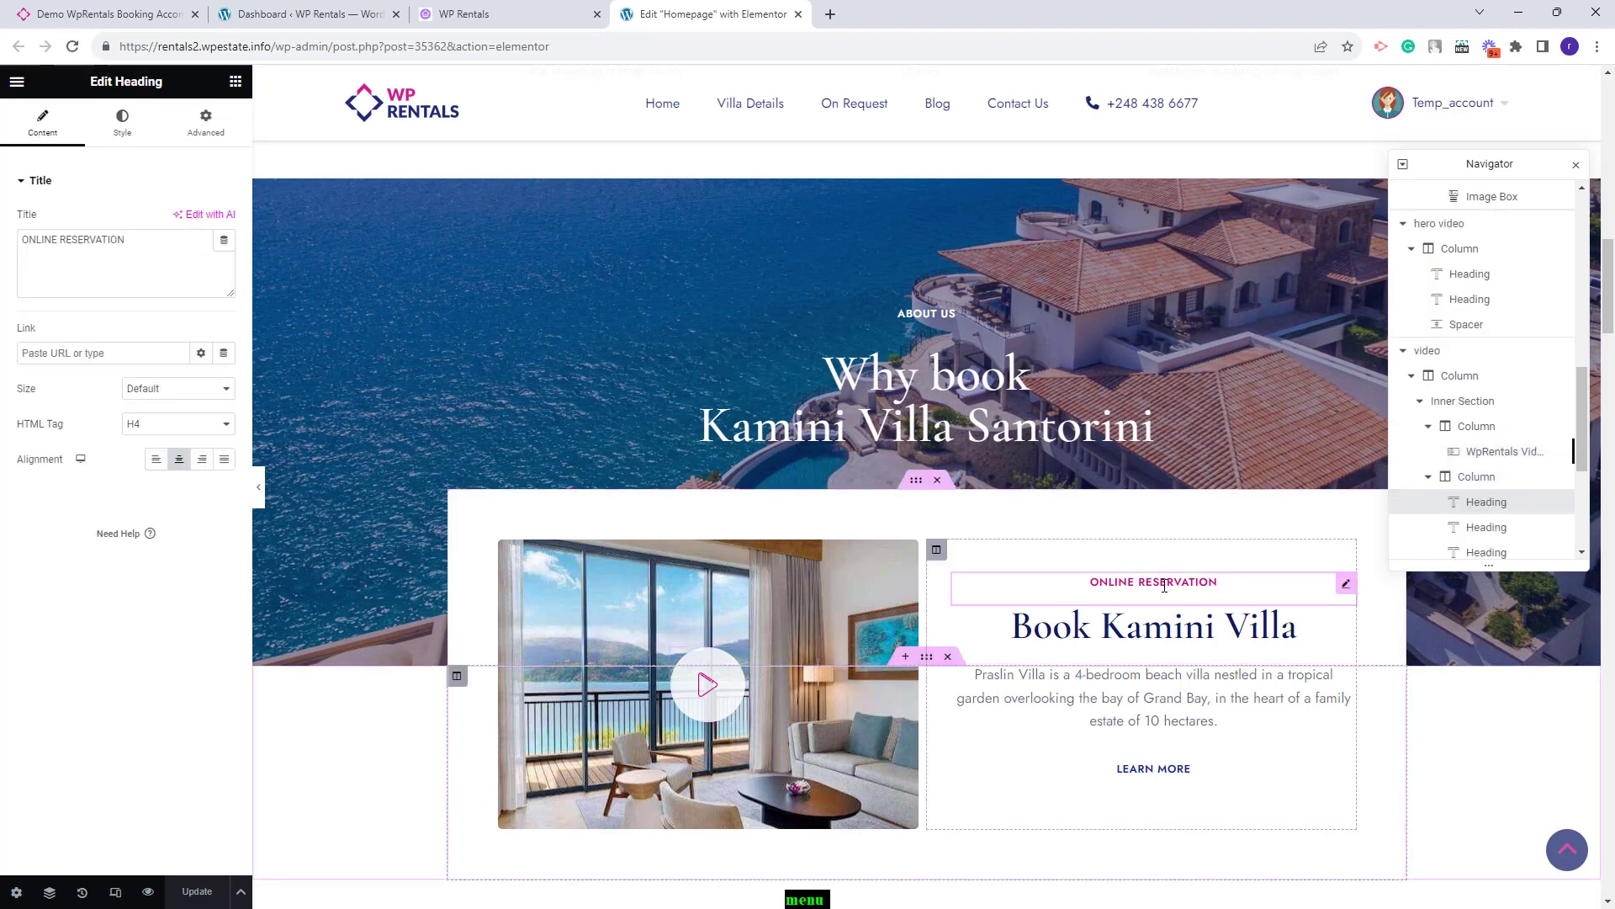
click(1155, 627)
click(1153, 699)
click(1144, 774)
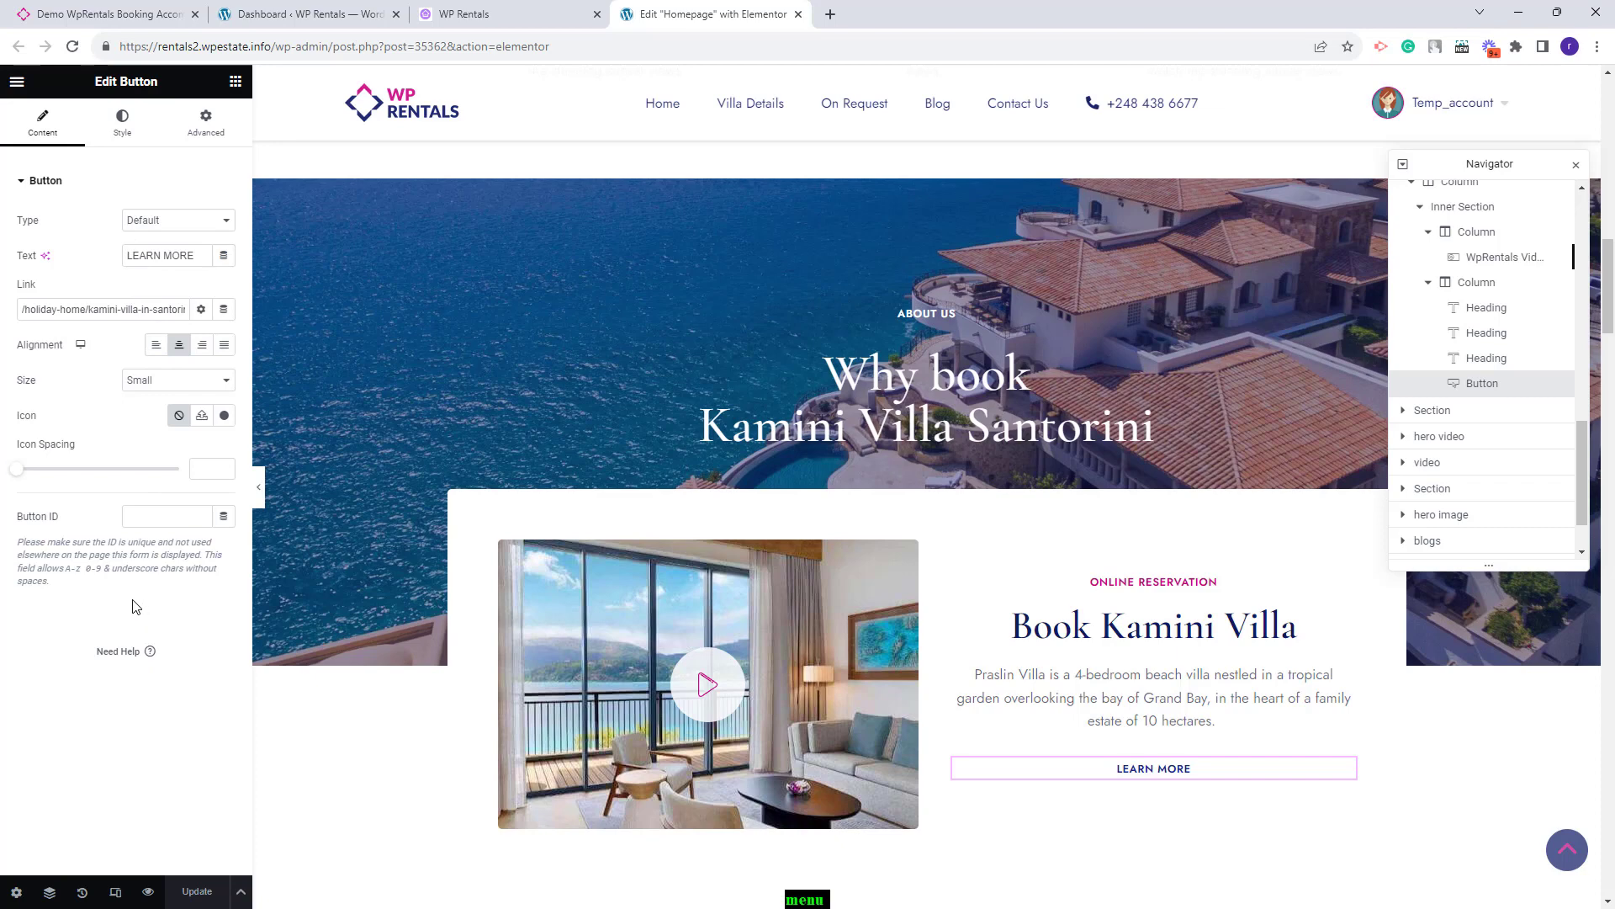
click(1501, 419)
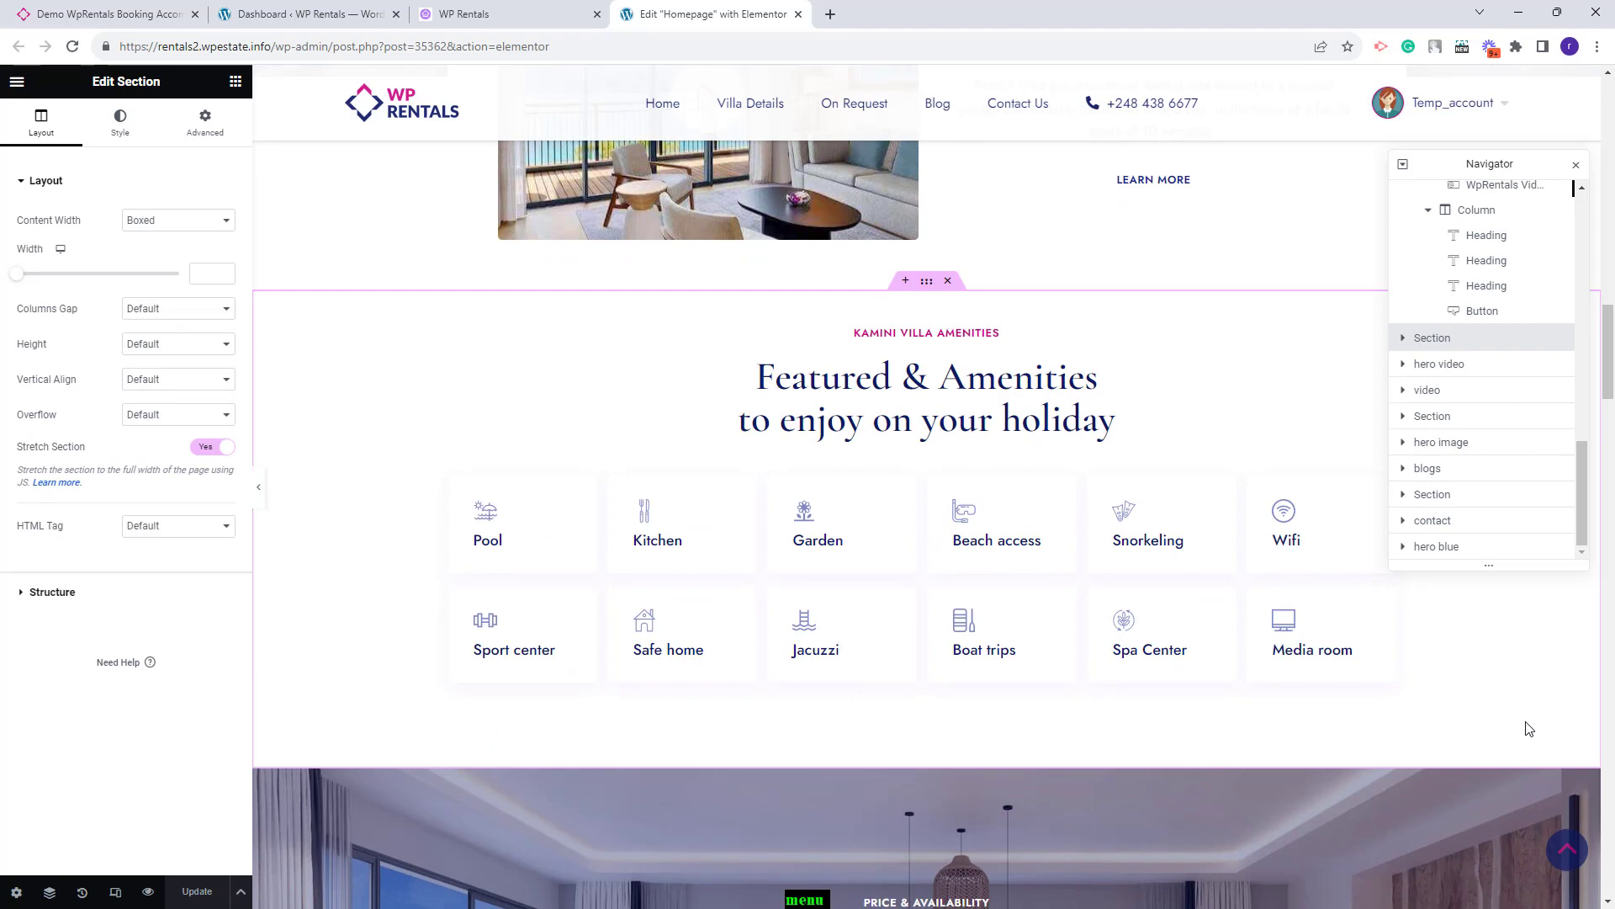
- Inspect the KAMINI VILLA AMENITIES and Featured & Amenities headings and the Pool, Kitchen, Beach access icons
click(978, 332)
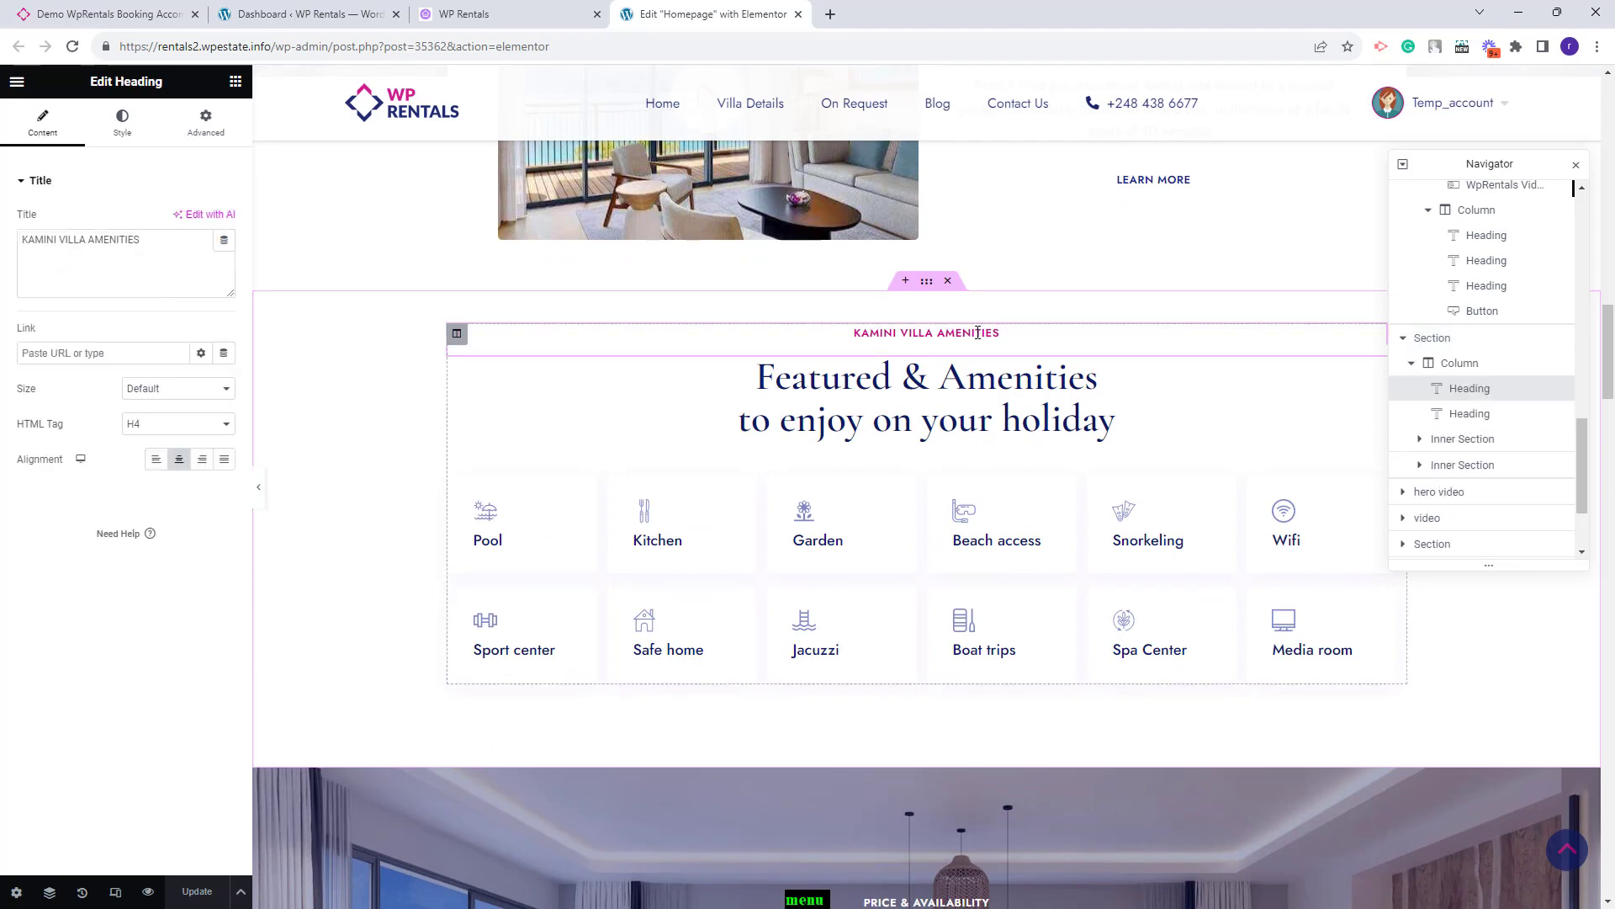
click(1110, 418)
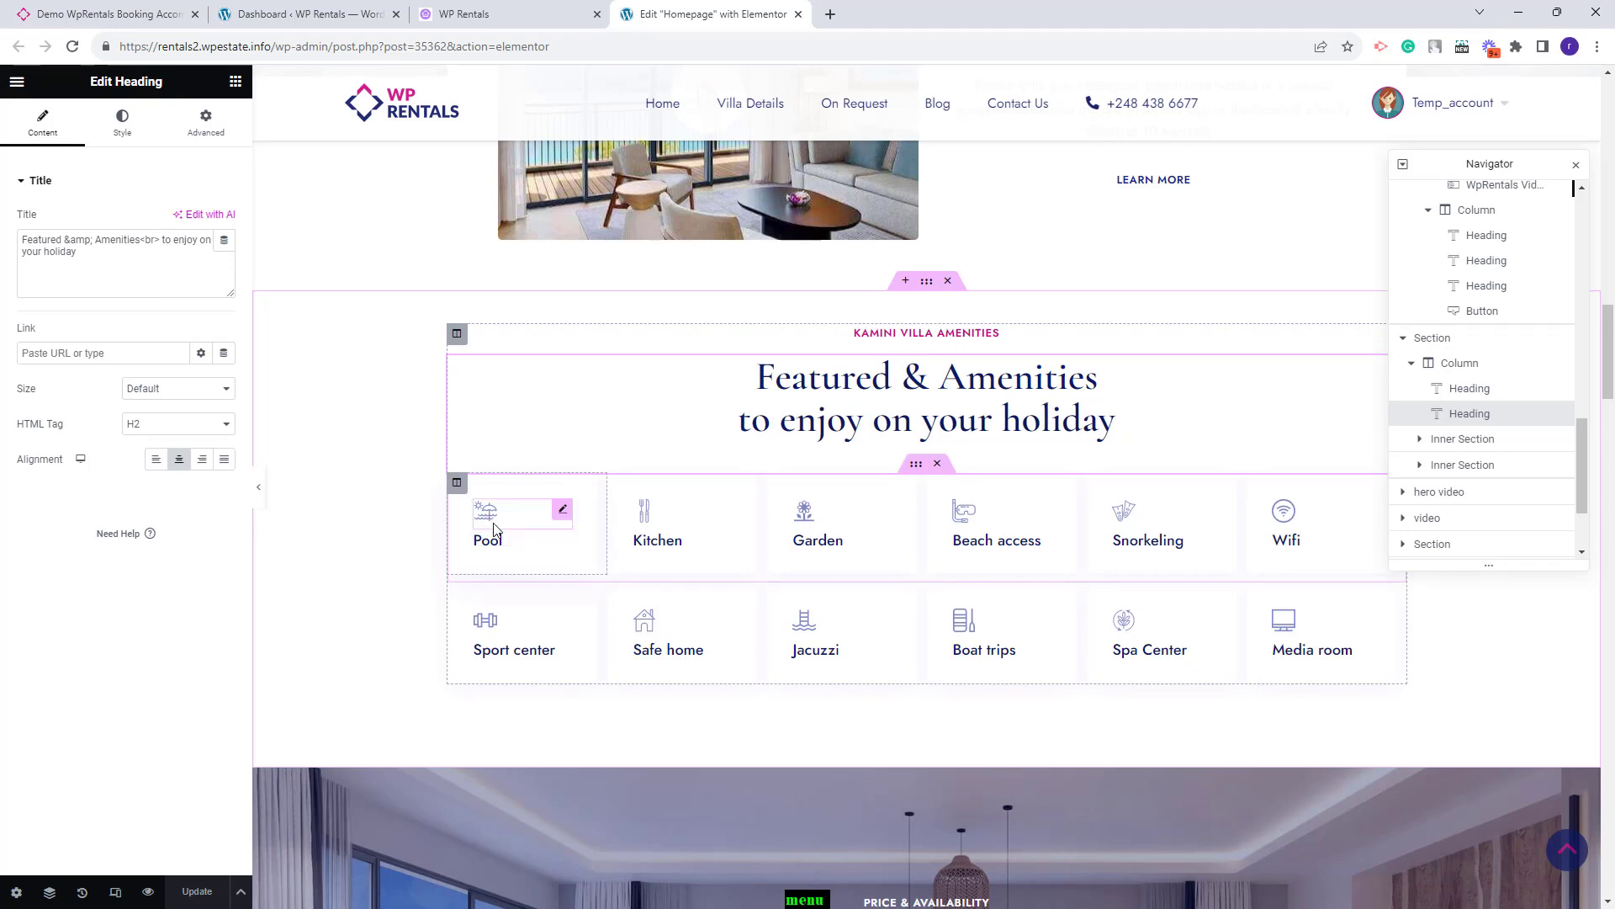
click(545, 517)
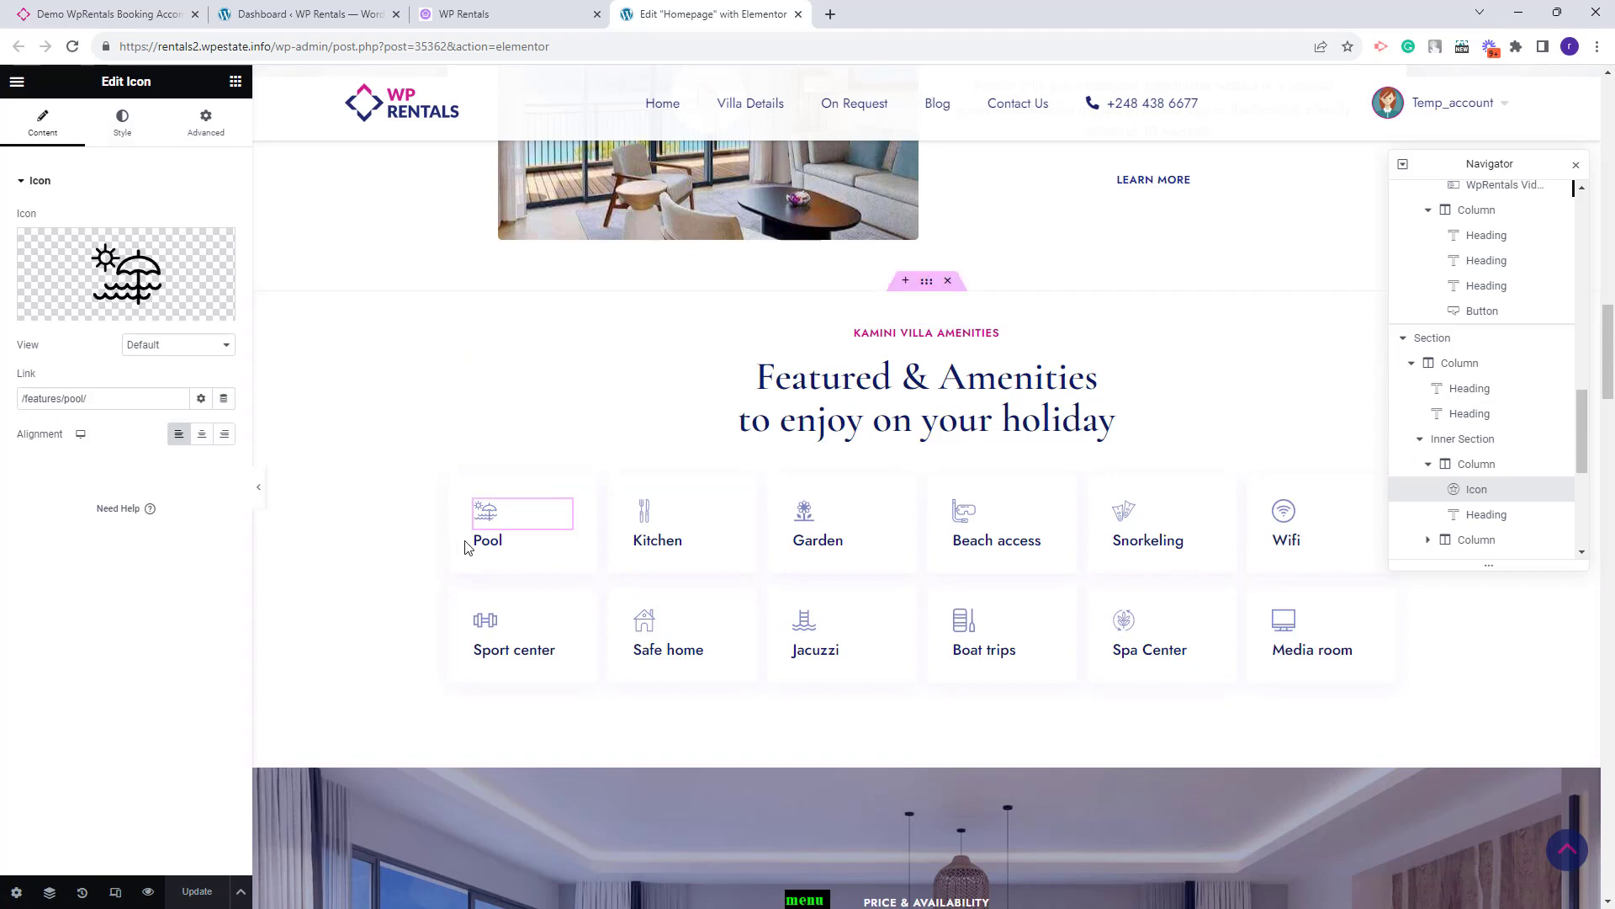
click(505, 549)
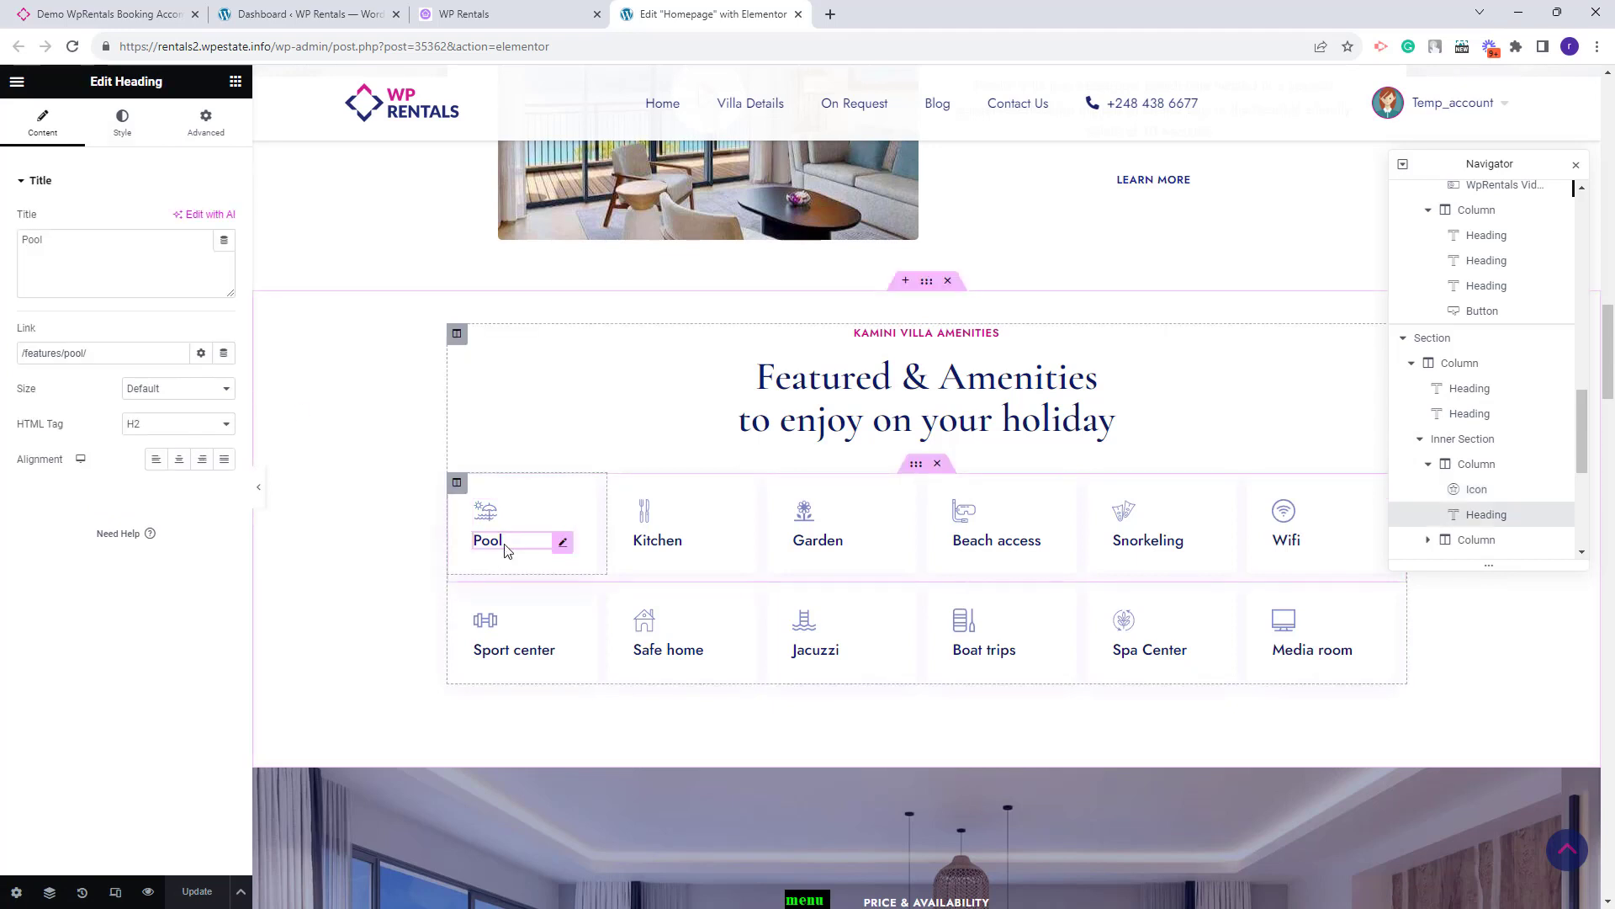
click(647, 513)
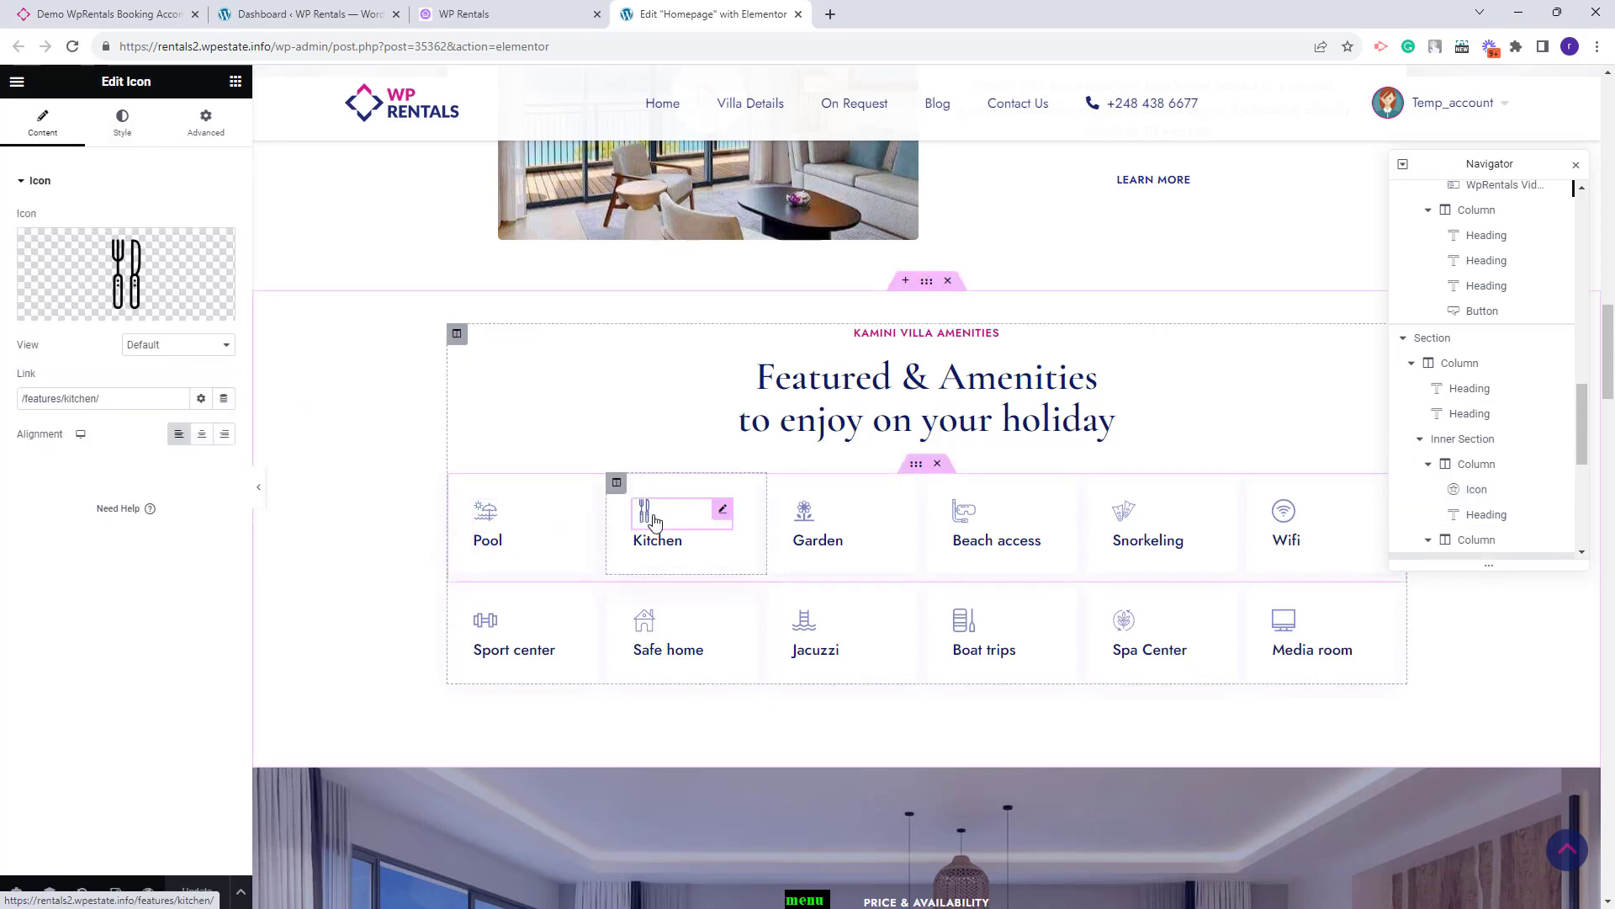
click(1018, 512)
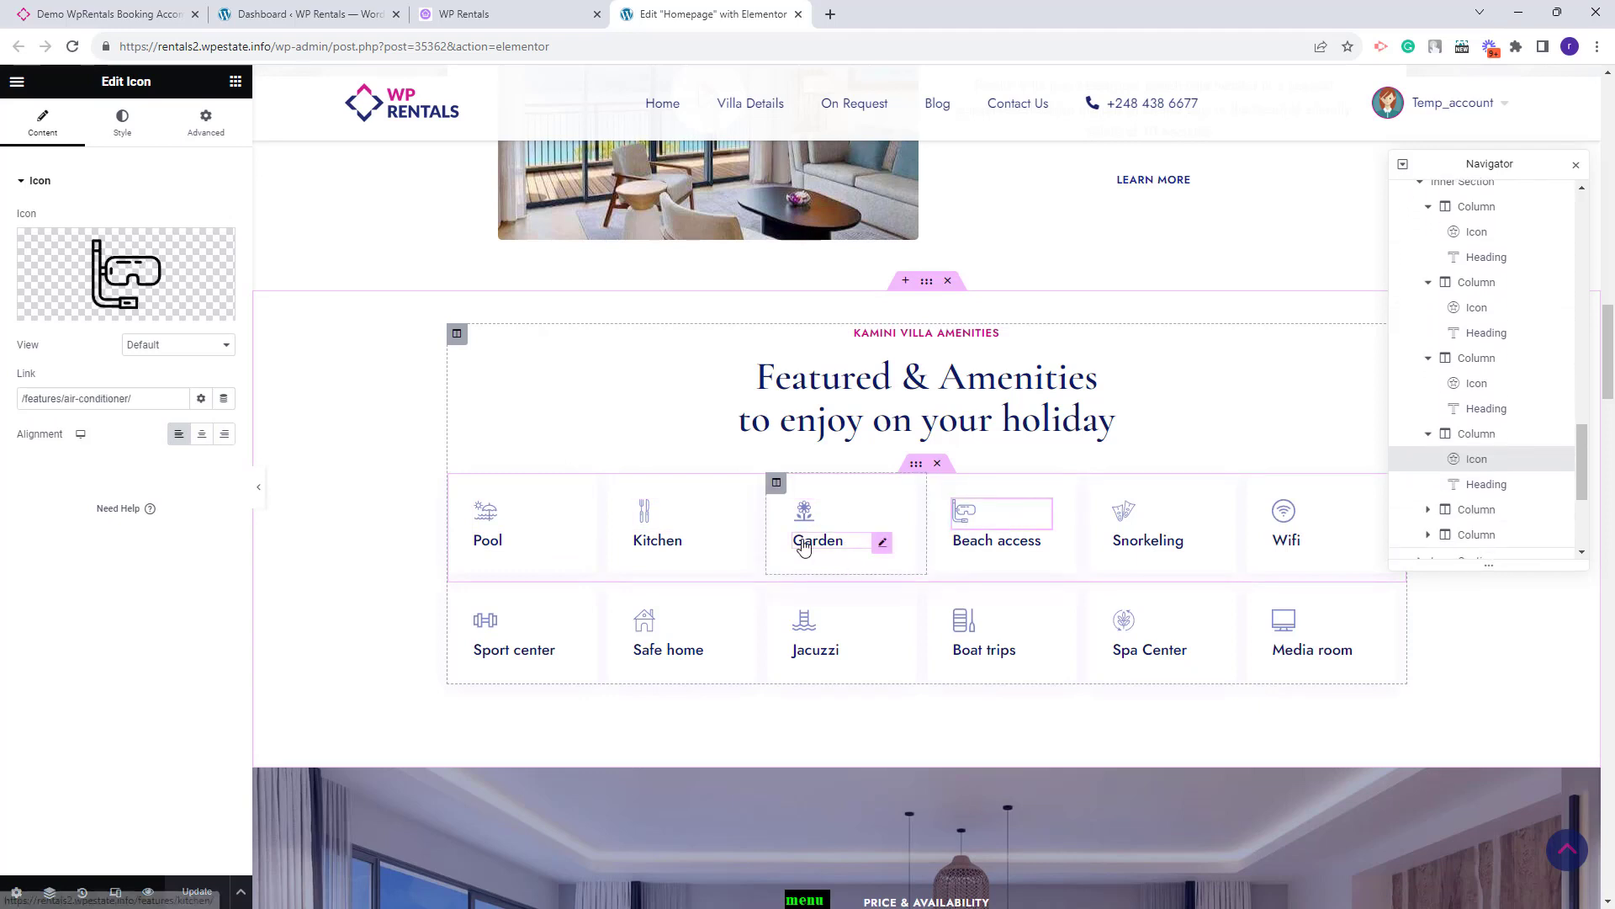
scroll(1500, 509, down, 1)
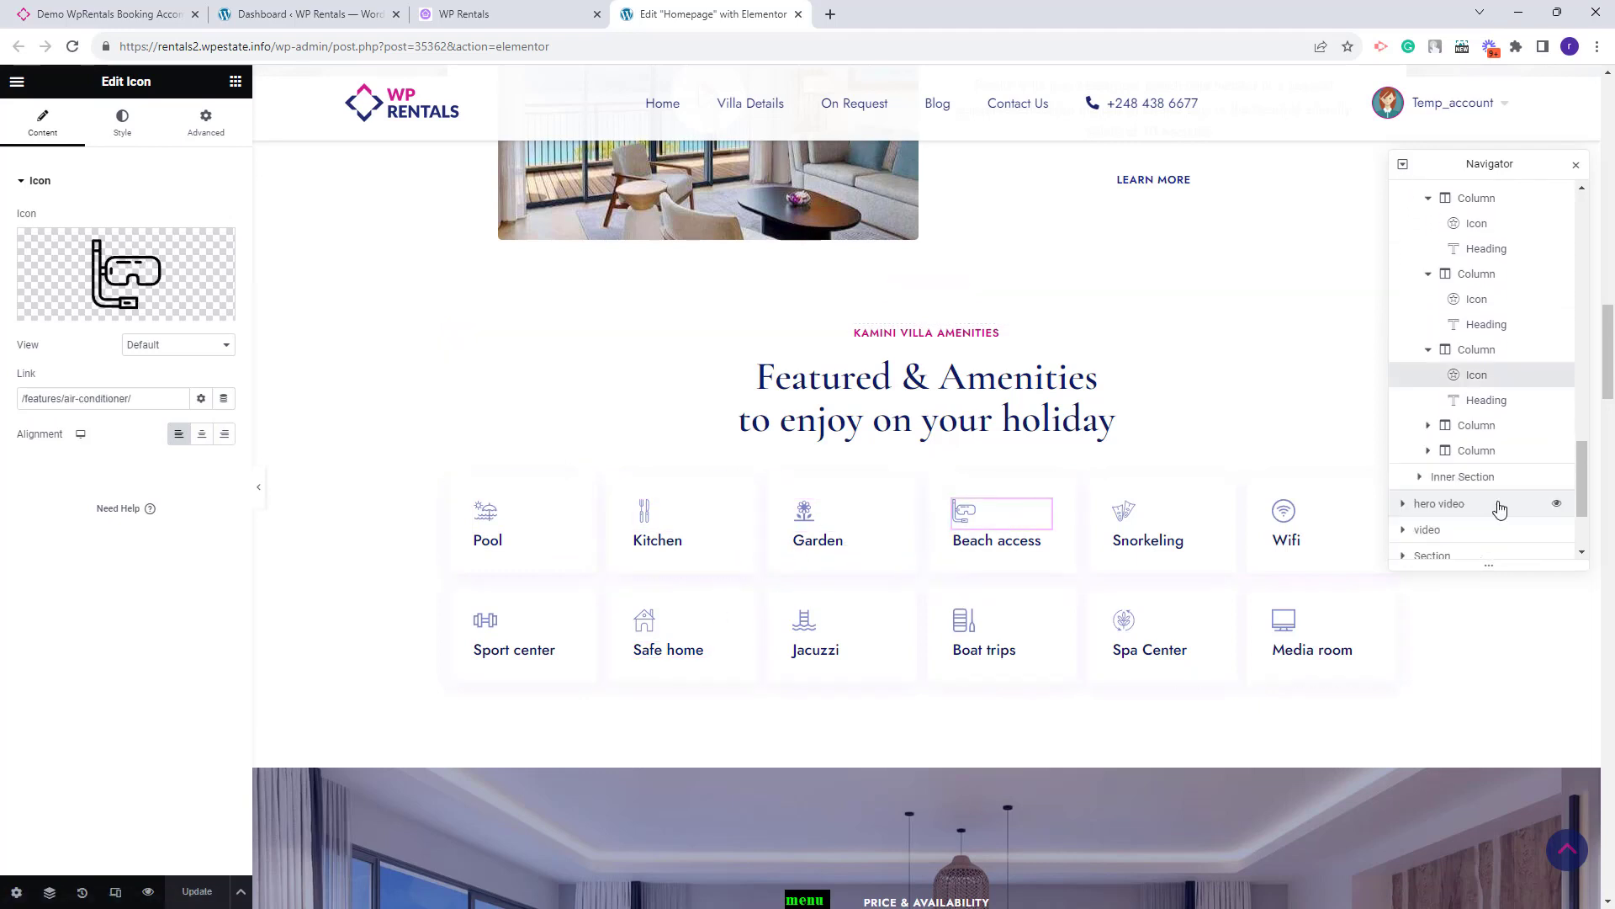
click(1500, 505)
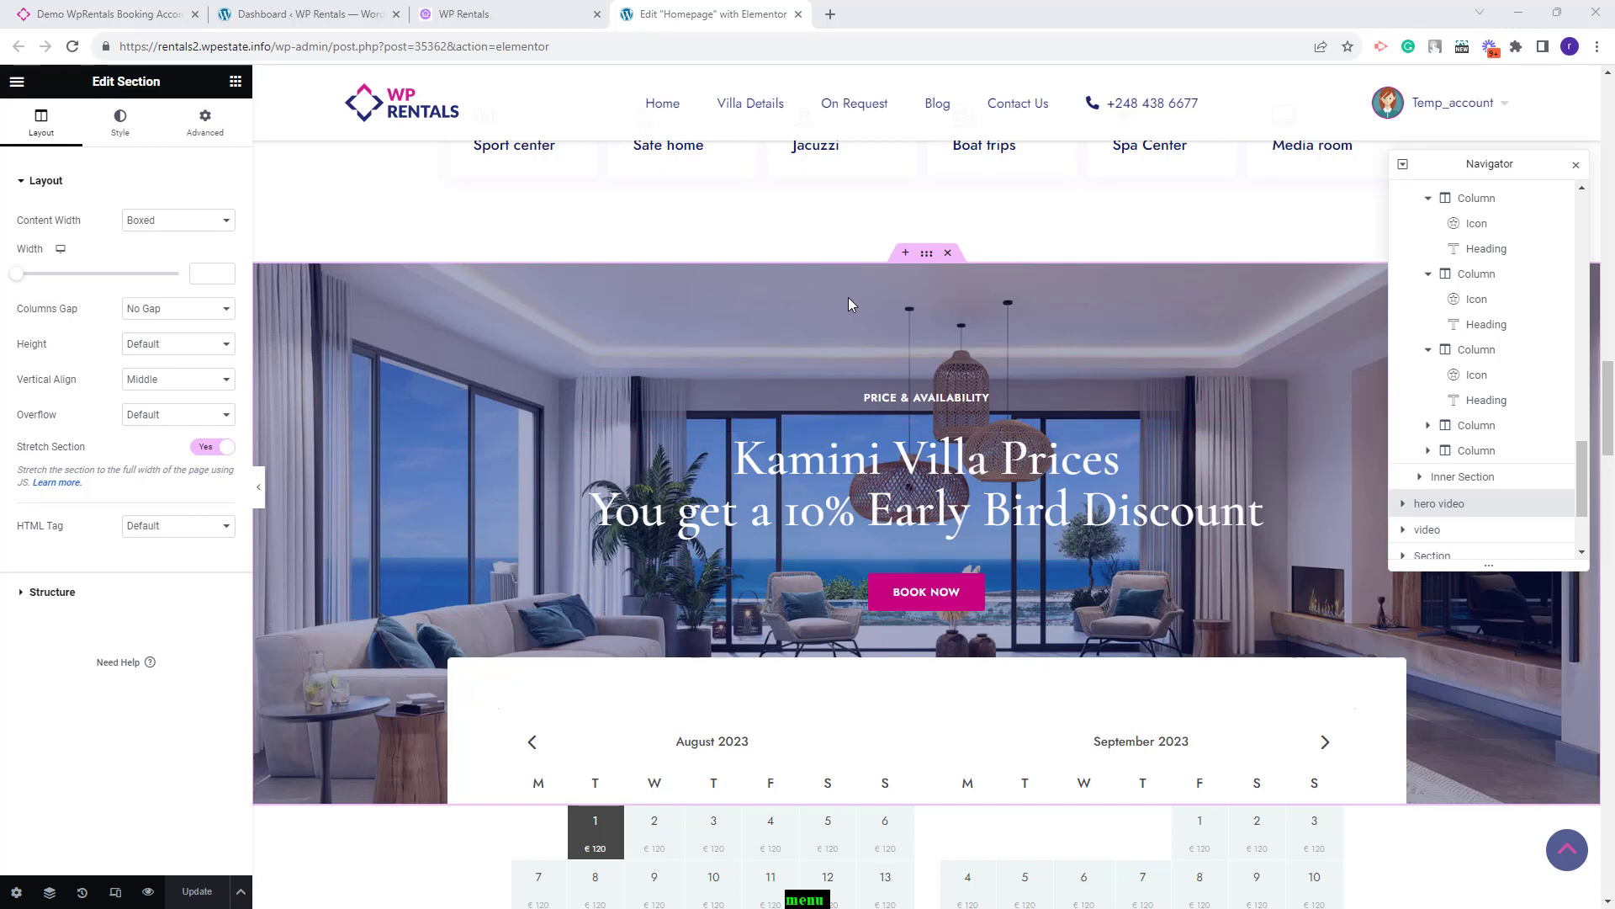
- Check the Kamini Villa Prices background and heading, and the calendar inner section's margins
click(126, 119)
click(1267, 511)
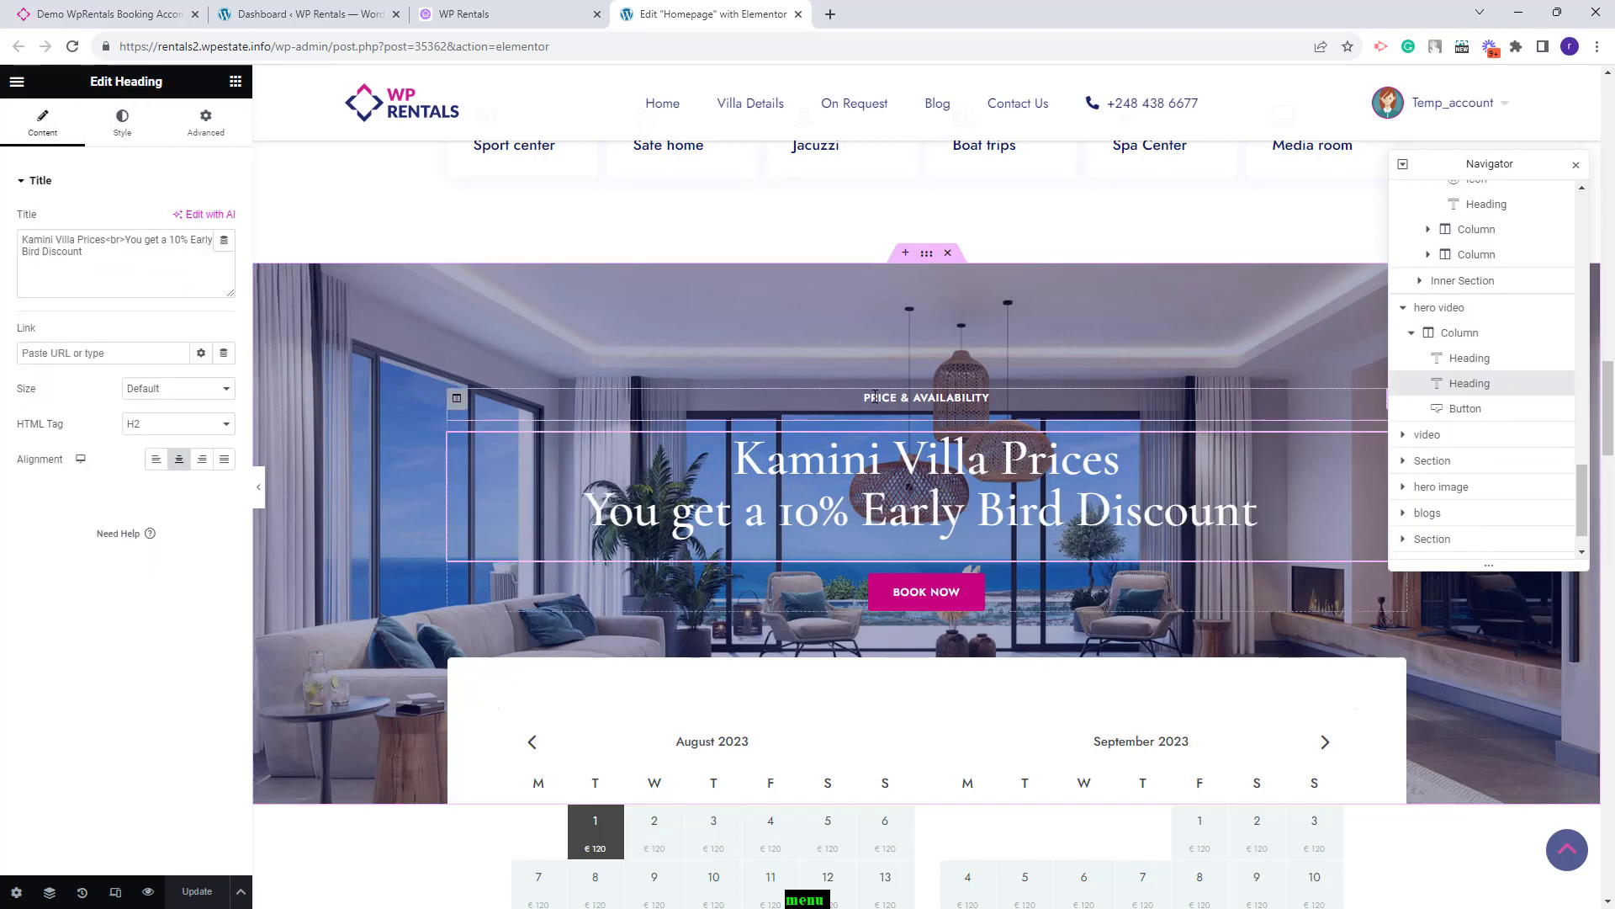
click(1453, 438)
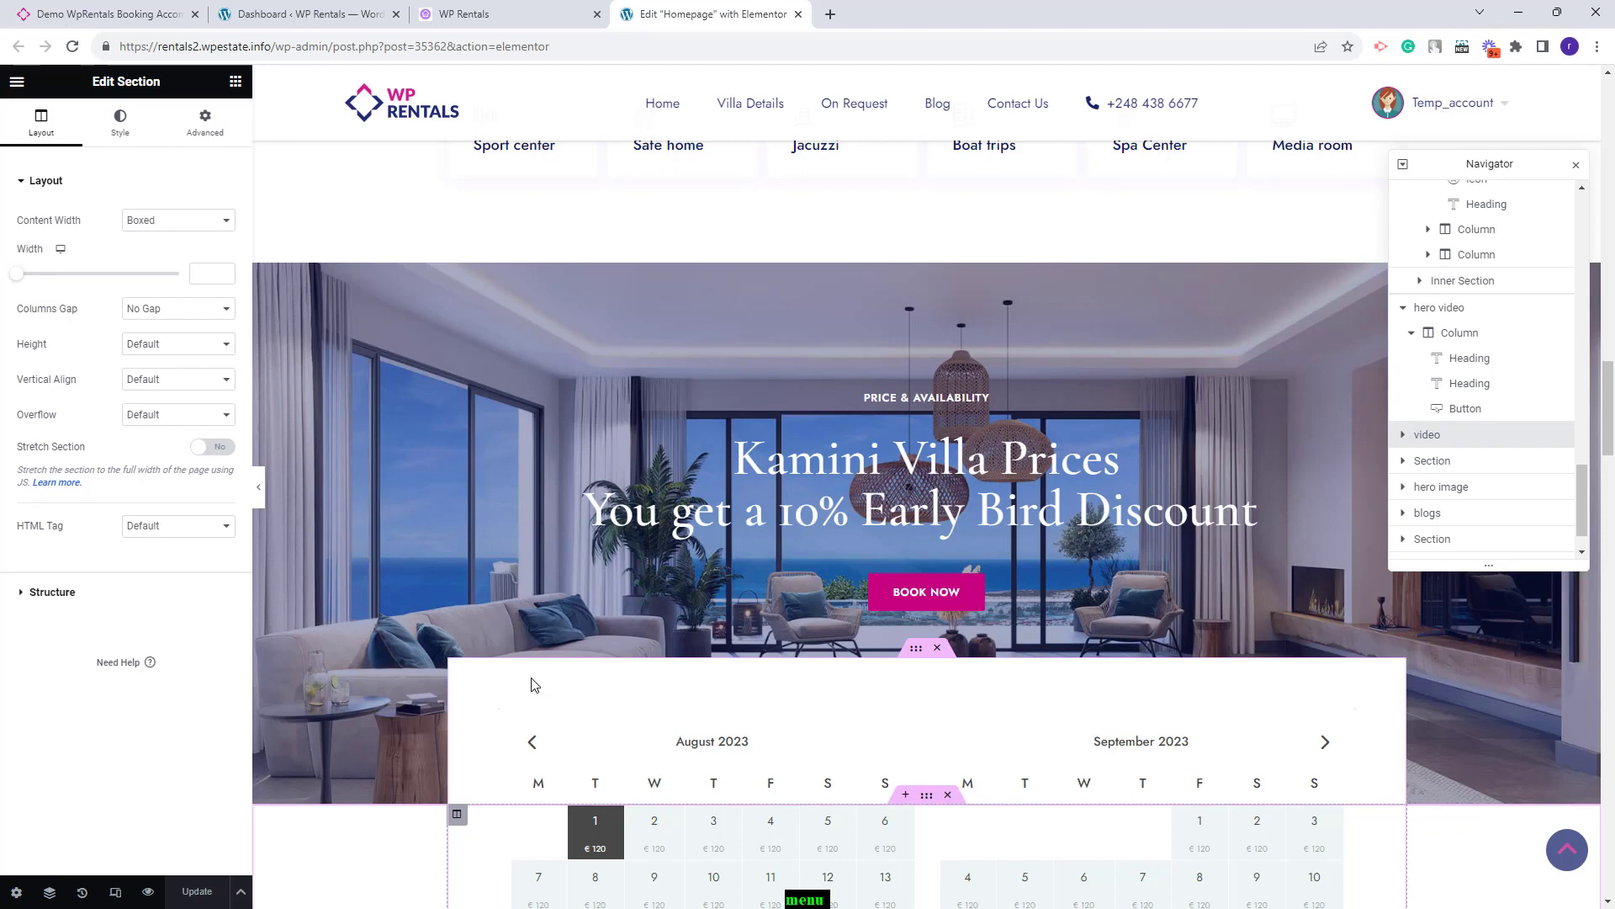
click(1402, 434)
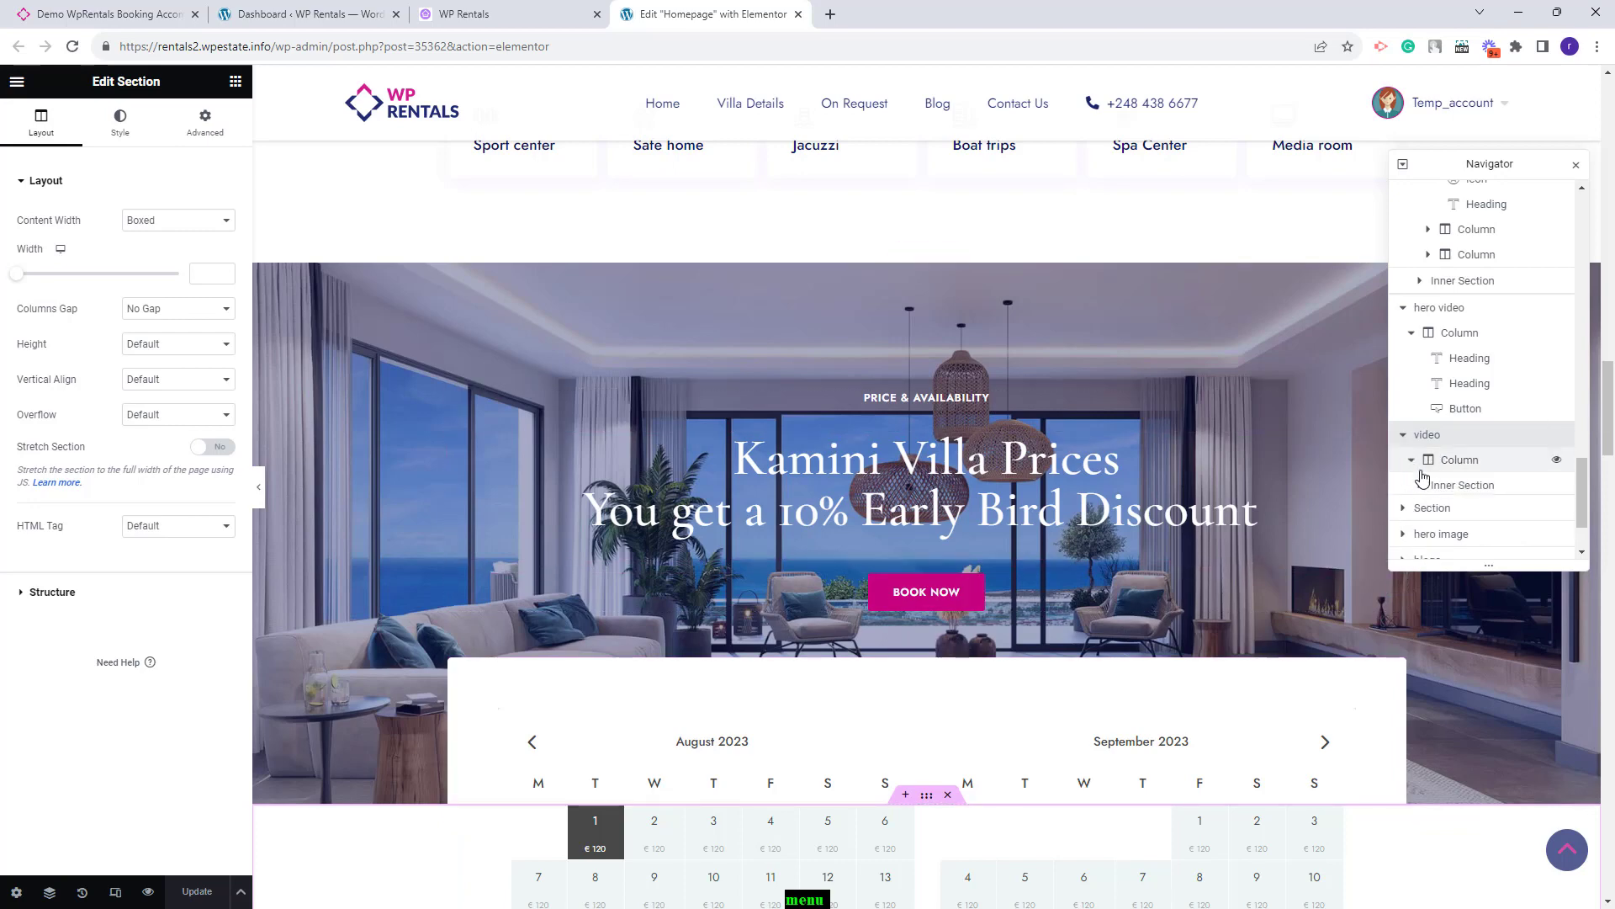
click(1411, 460)
click(1463, 487)
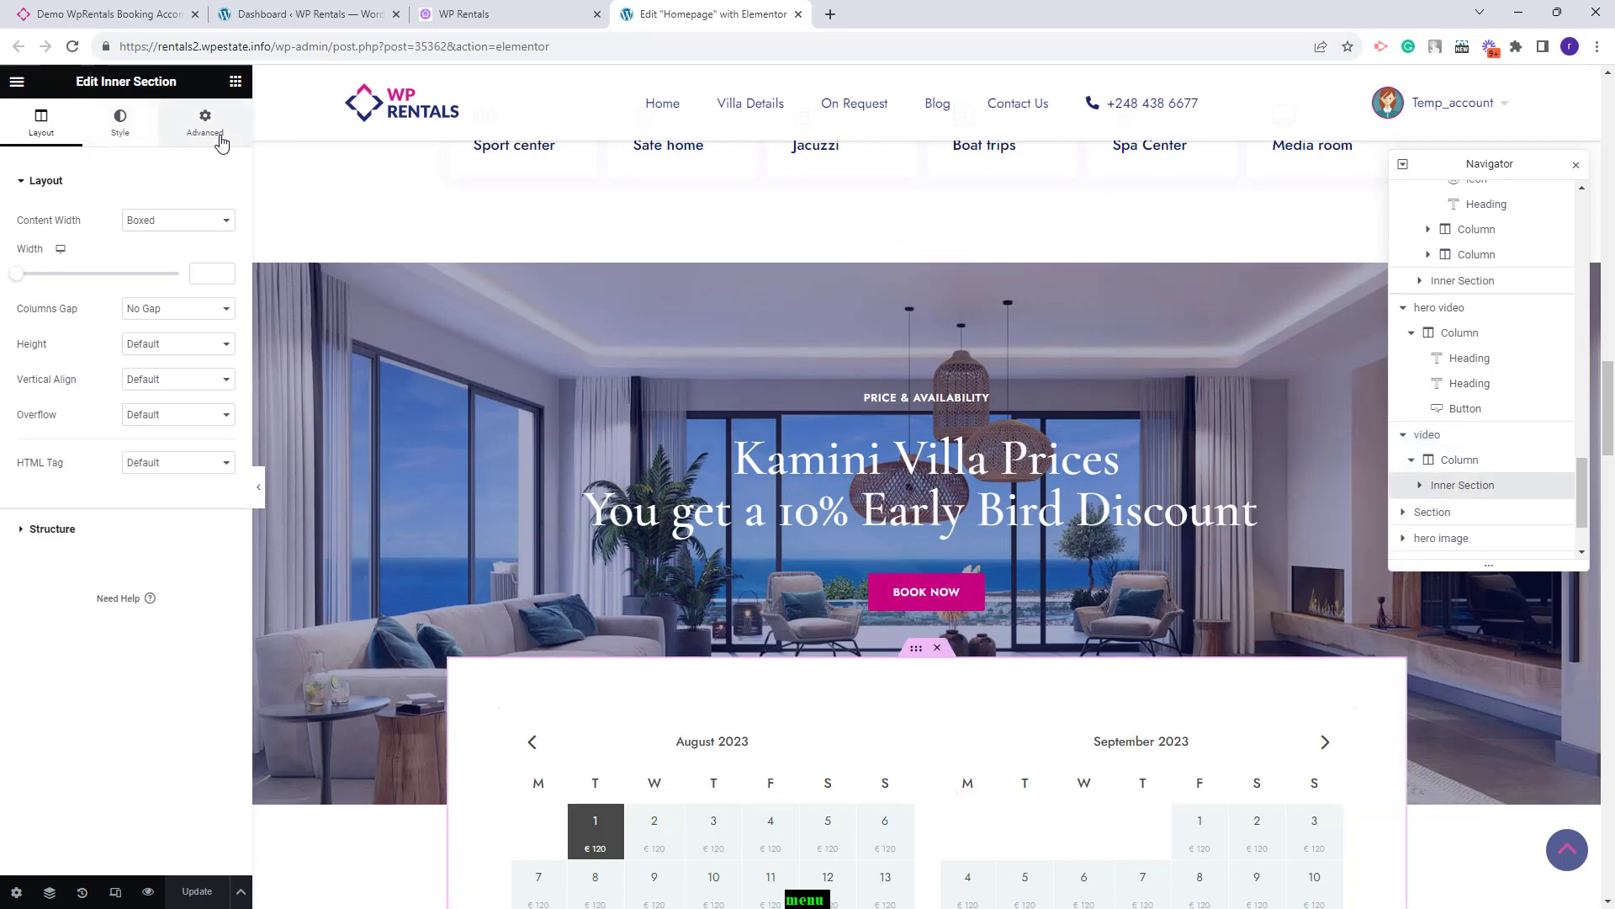
click(214, 133)
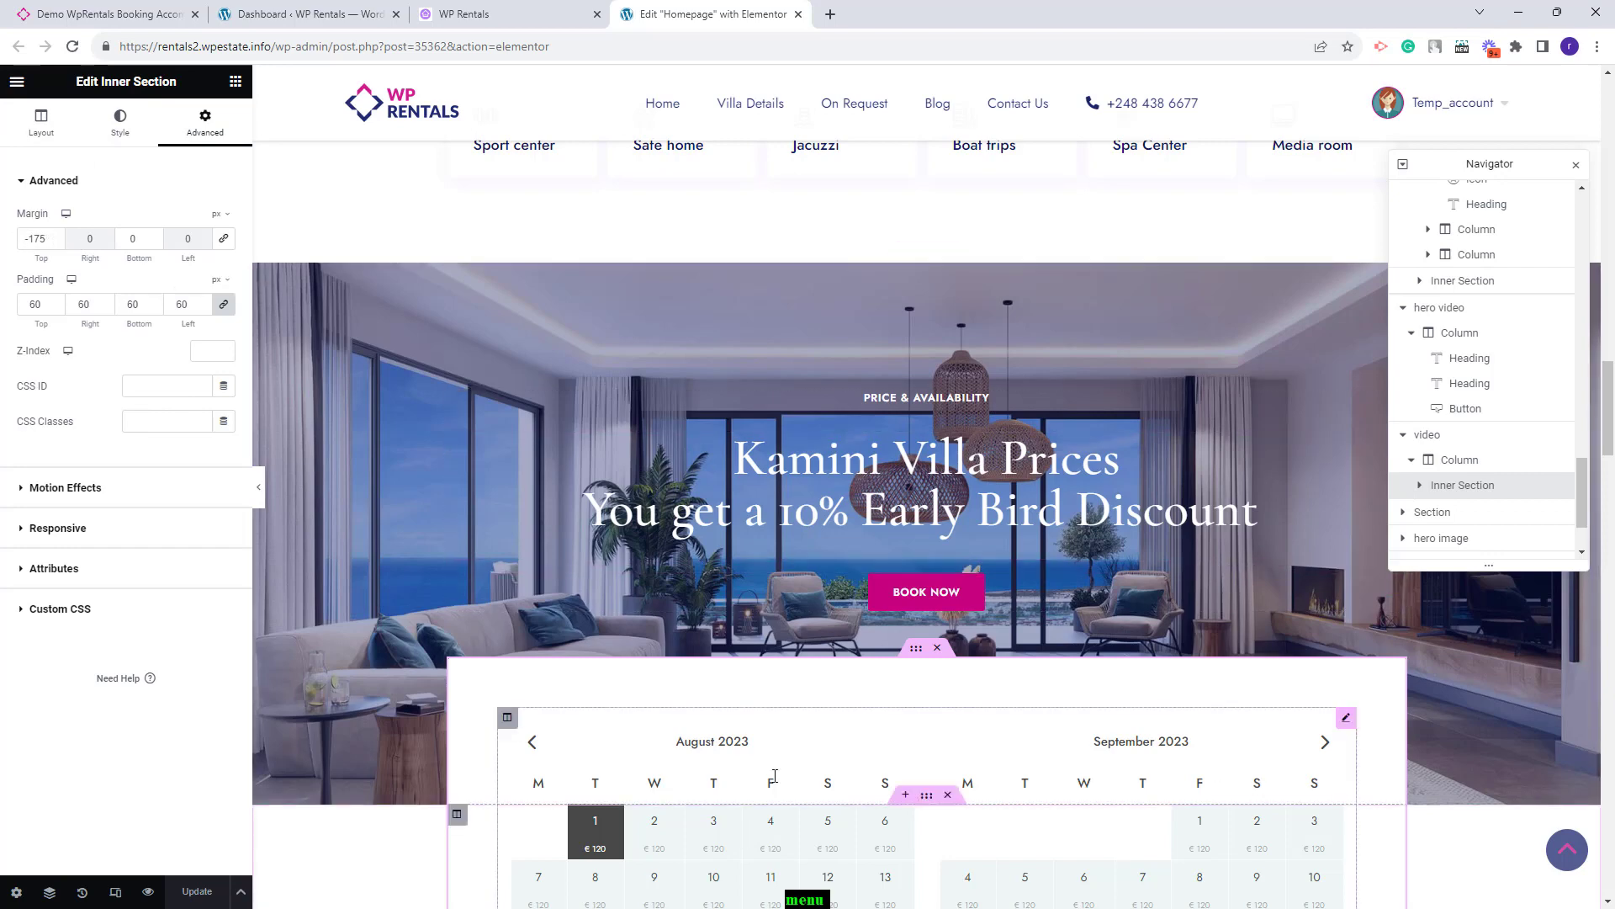
- Confirm the Availability Calendar widget is set to property Id 149
click(775, 775)
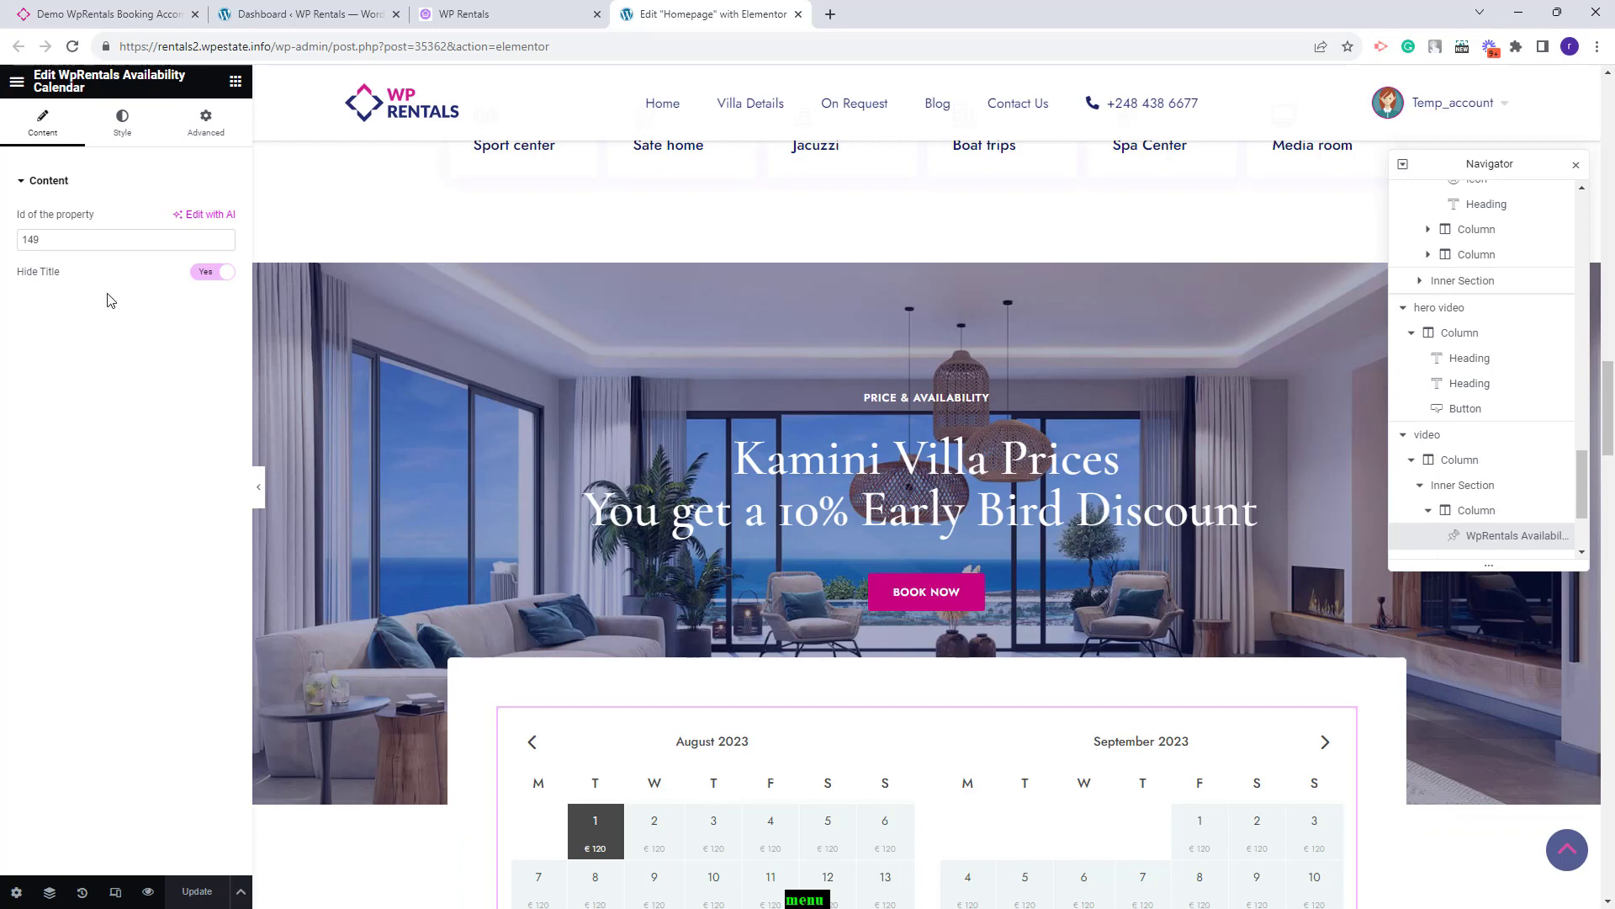
drag(58, 242, 24, 241)
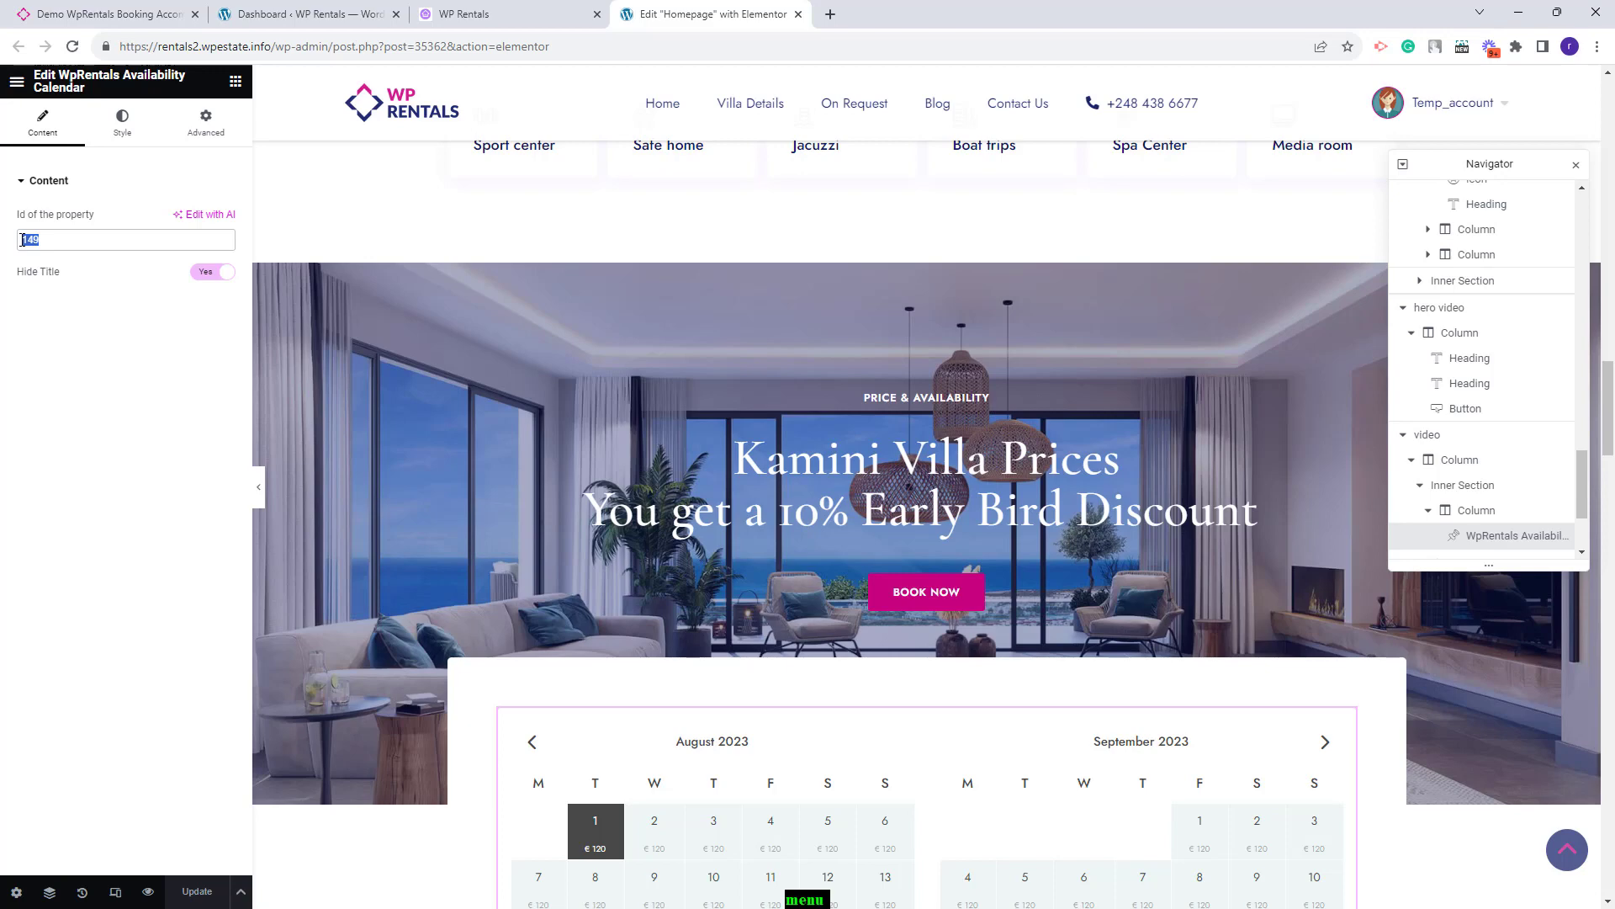
scroll(1350, 663, down, 9)
scroll(1465, 512, down, 3)
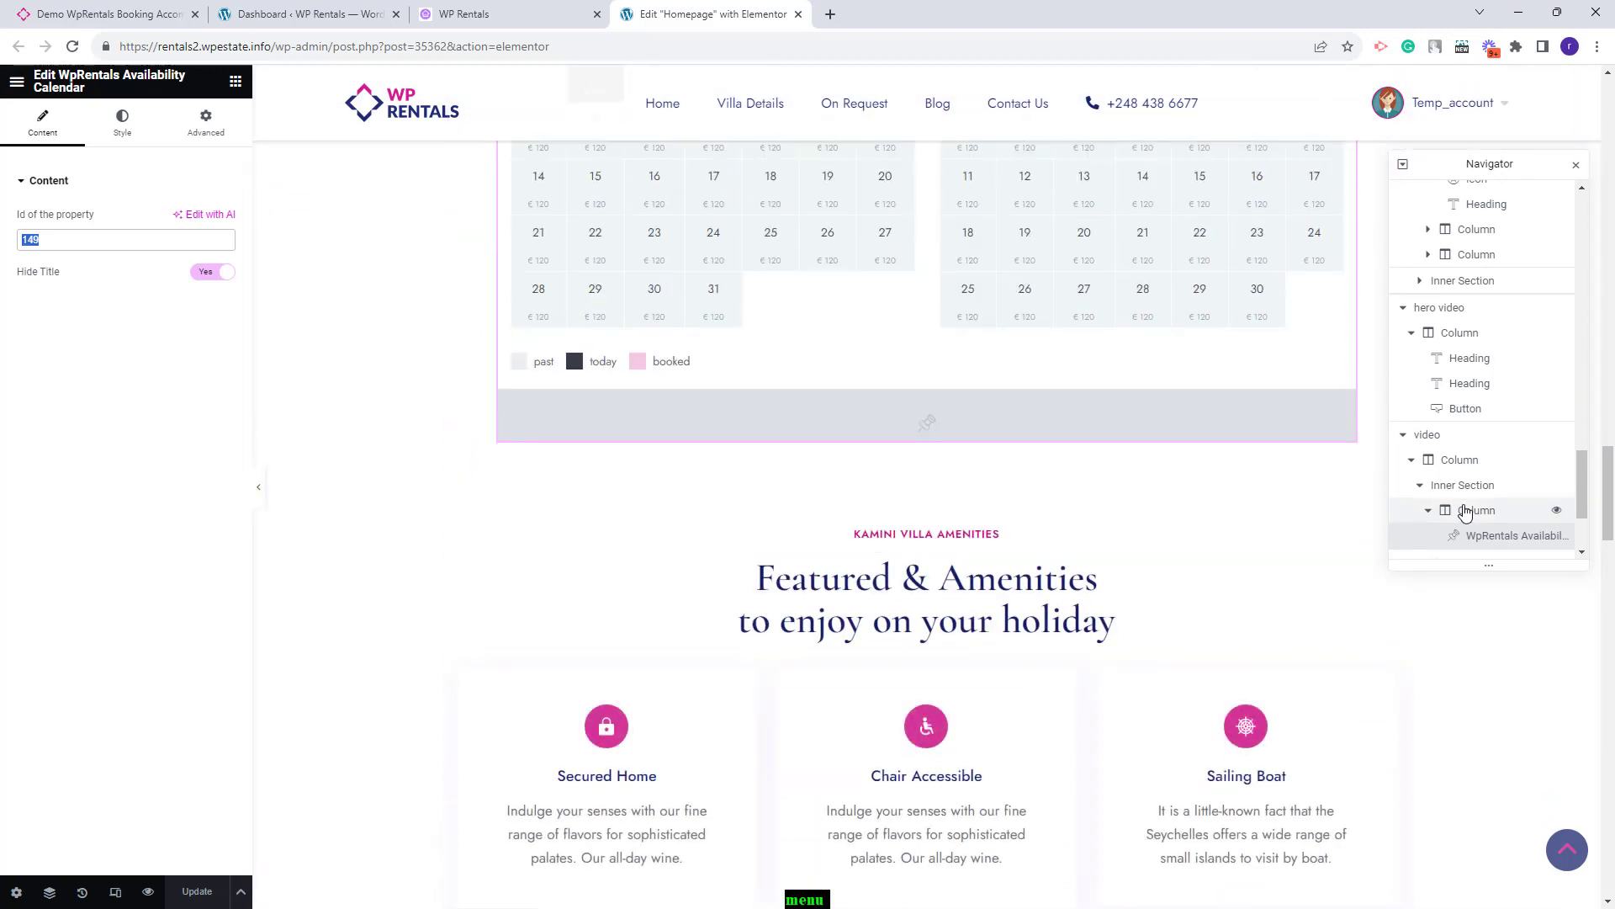
click(1432, 416)
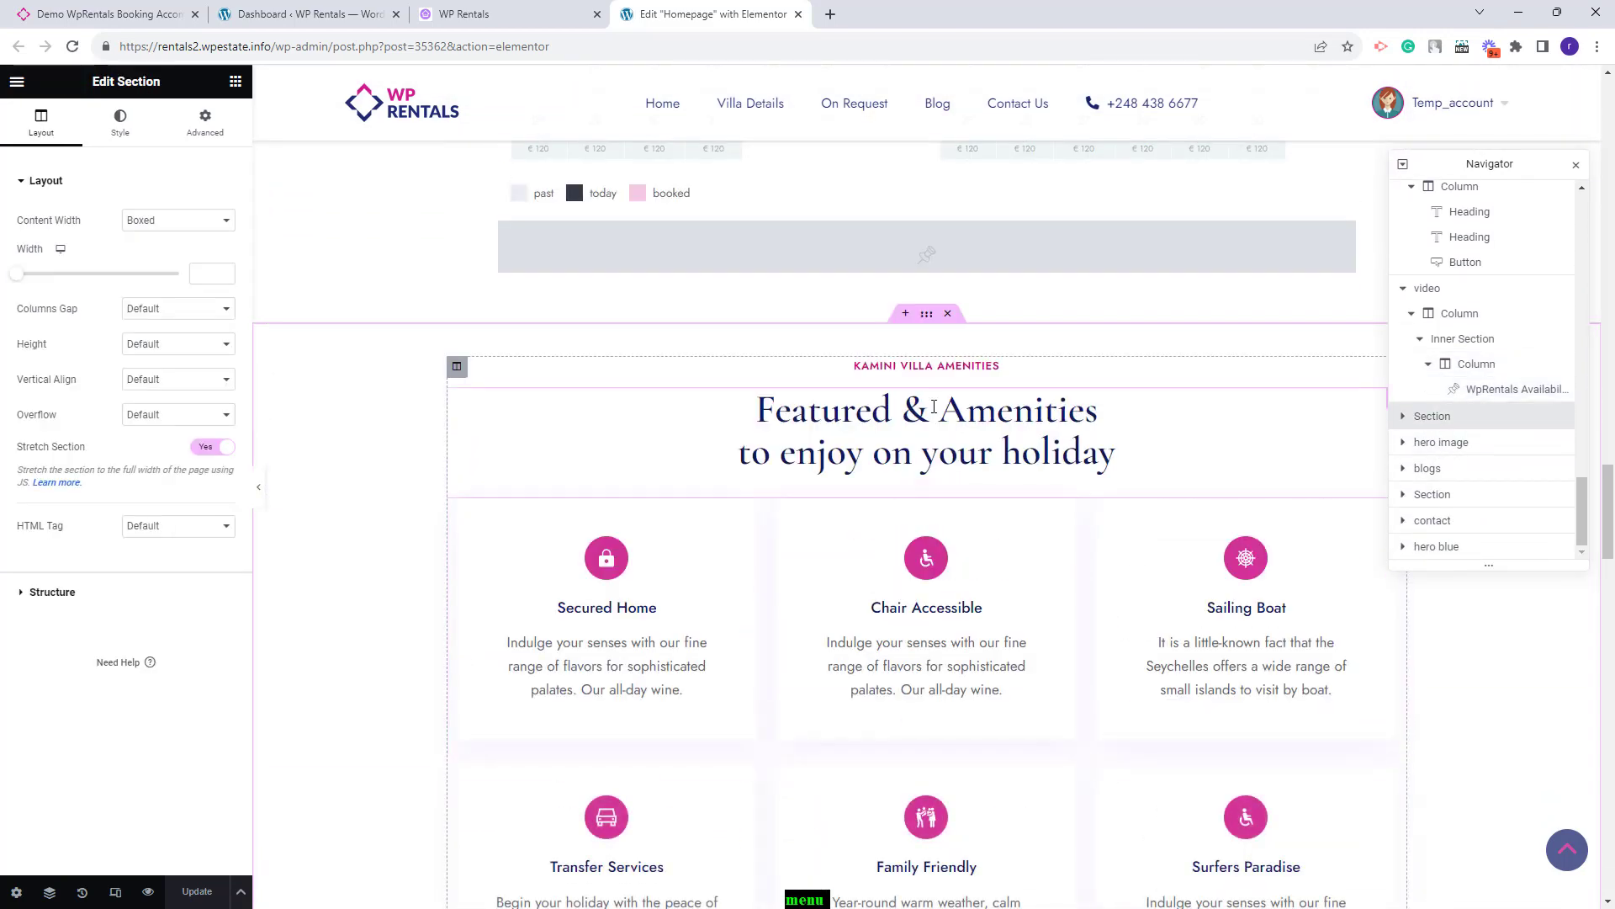
- Inspect the Featured & Amenities heading and the Secured Home, Chair Accessible and Sailing Boat boxes
click(885, 425)
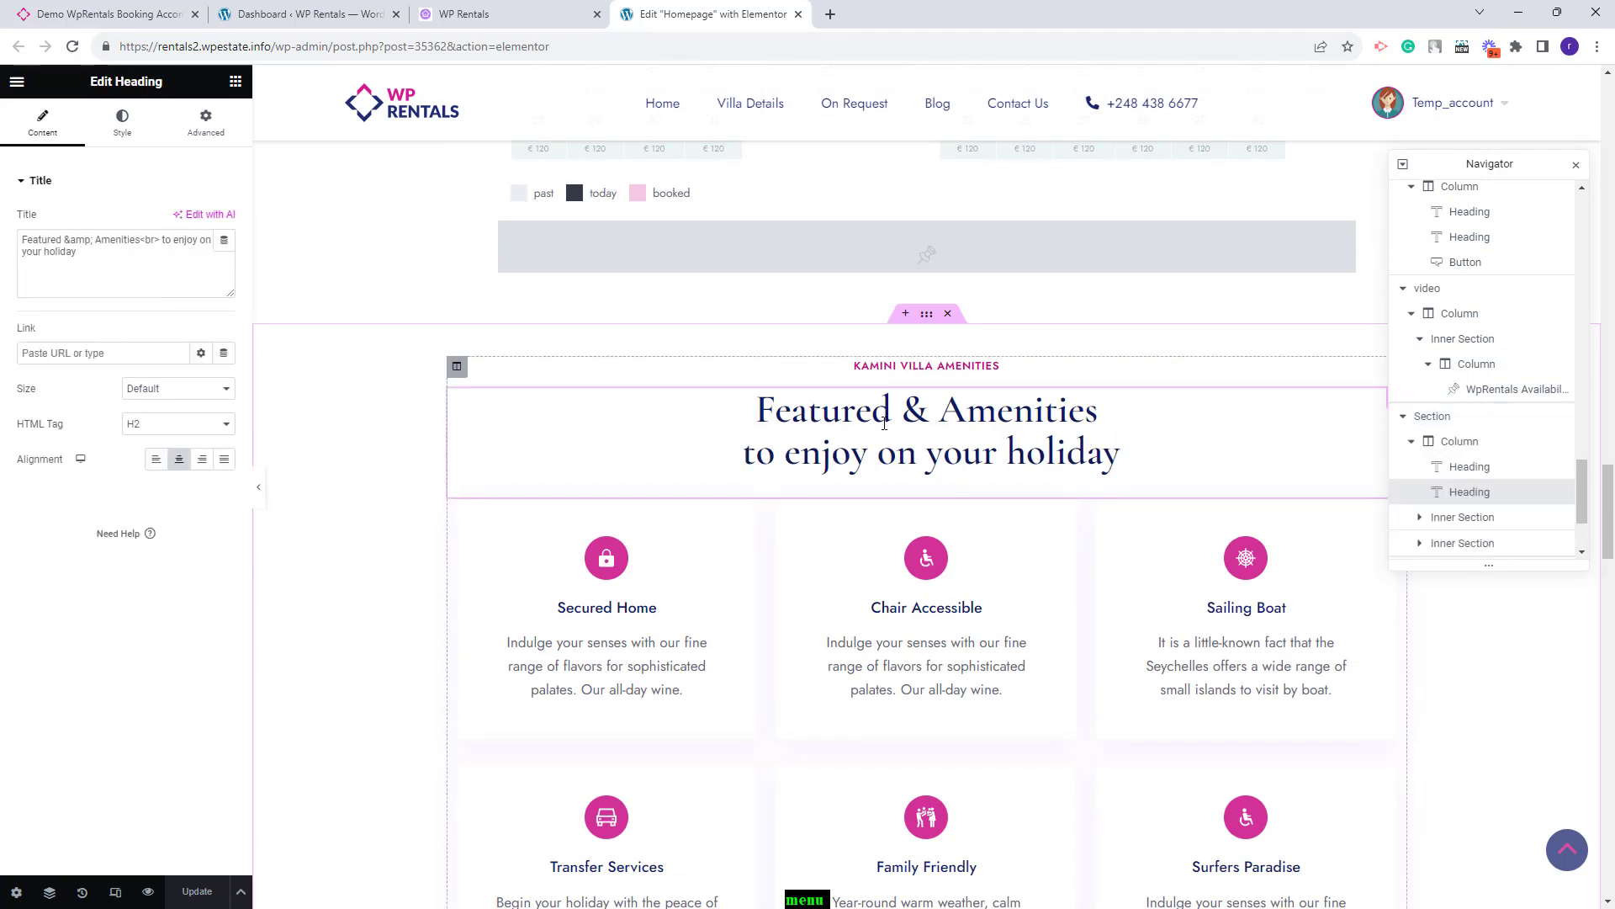
click(705, 579)
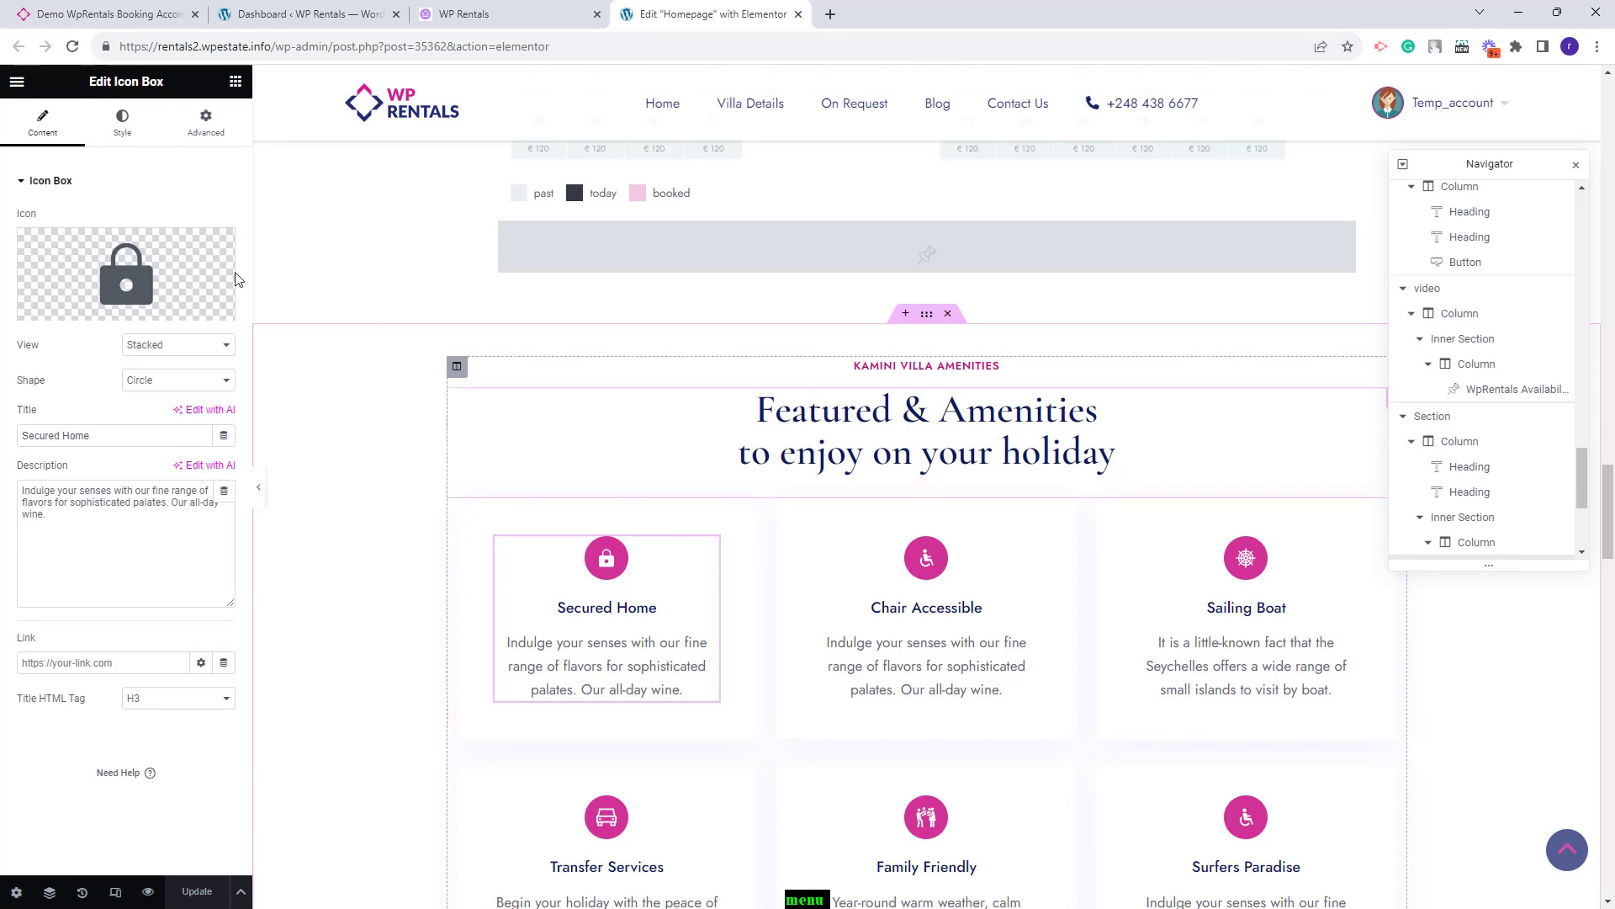
mouse_move(123, 271)
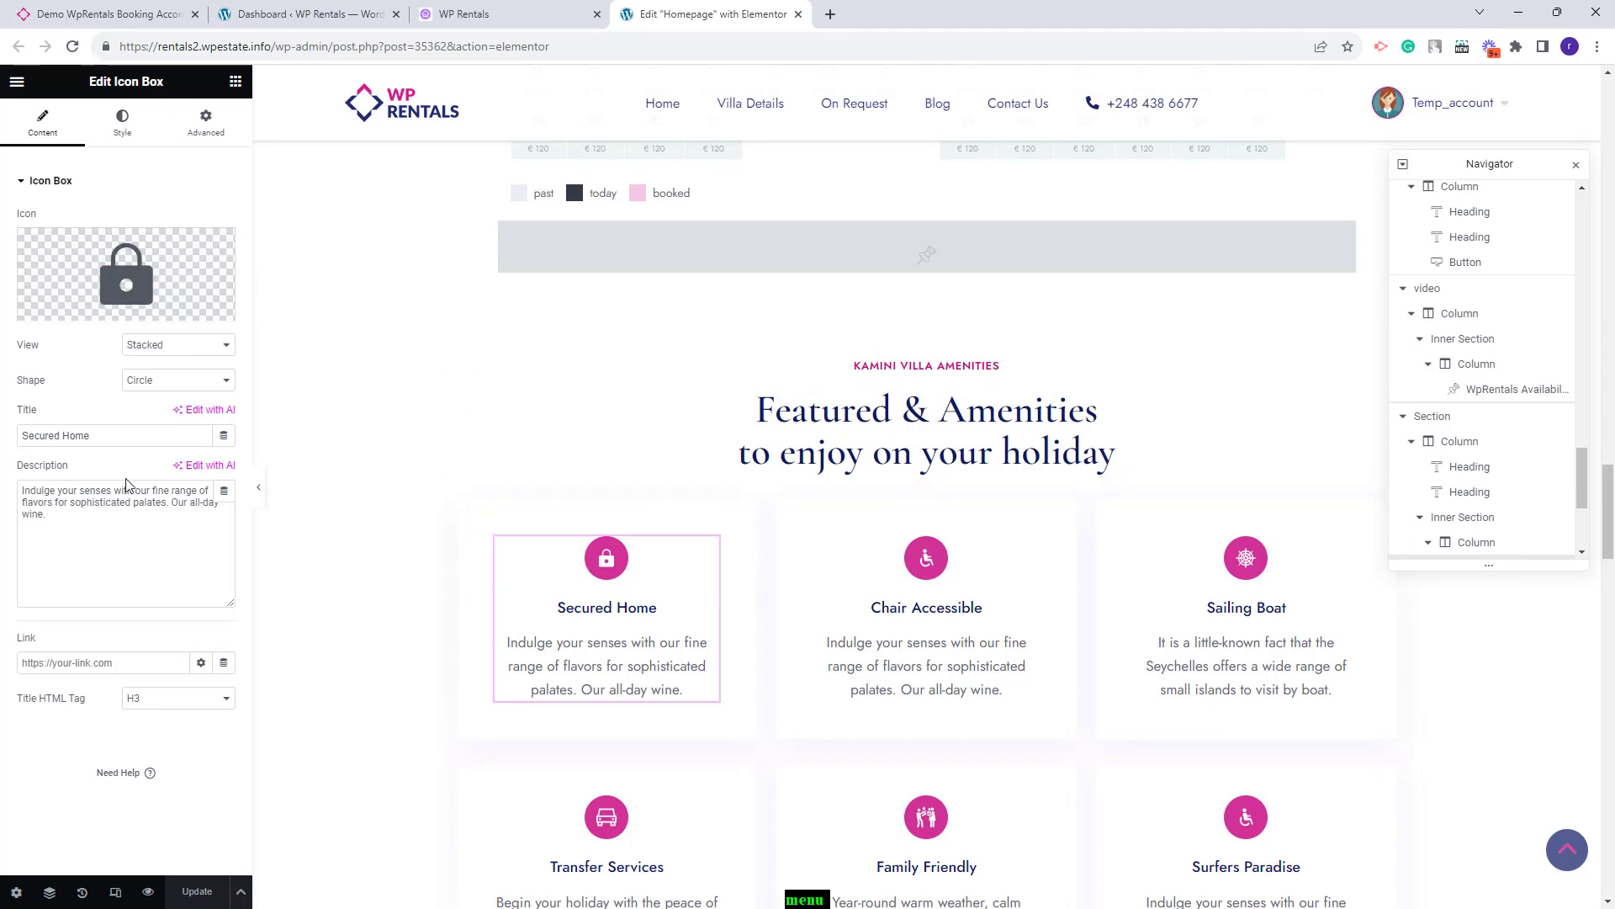
click(926, 673)
click(1292, 634)
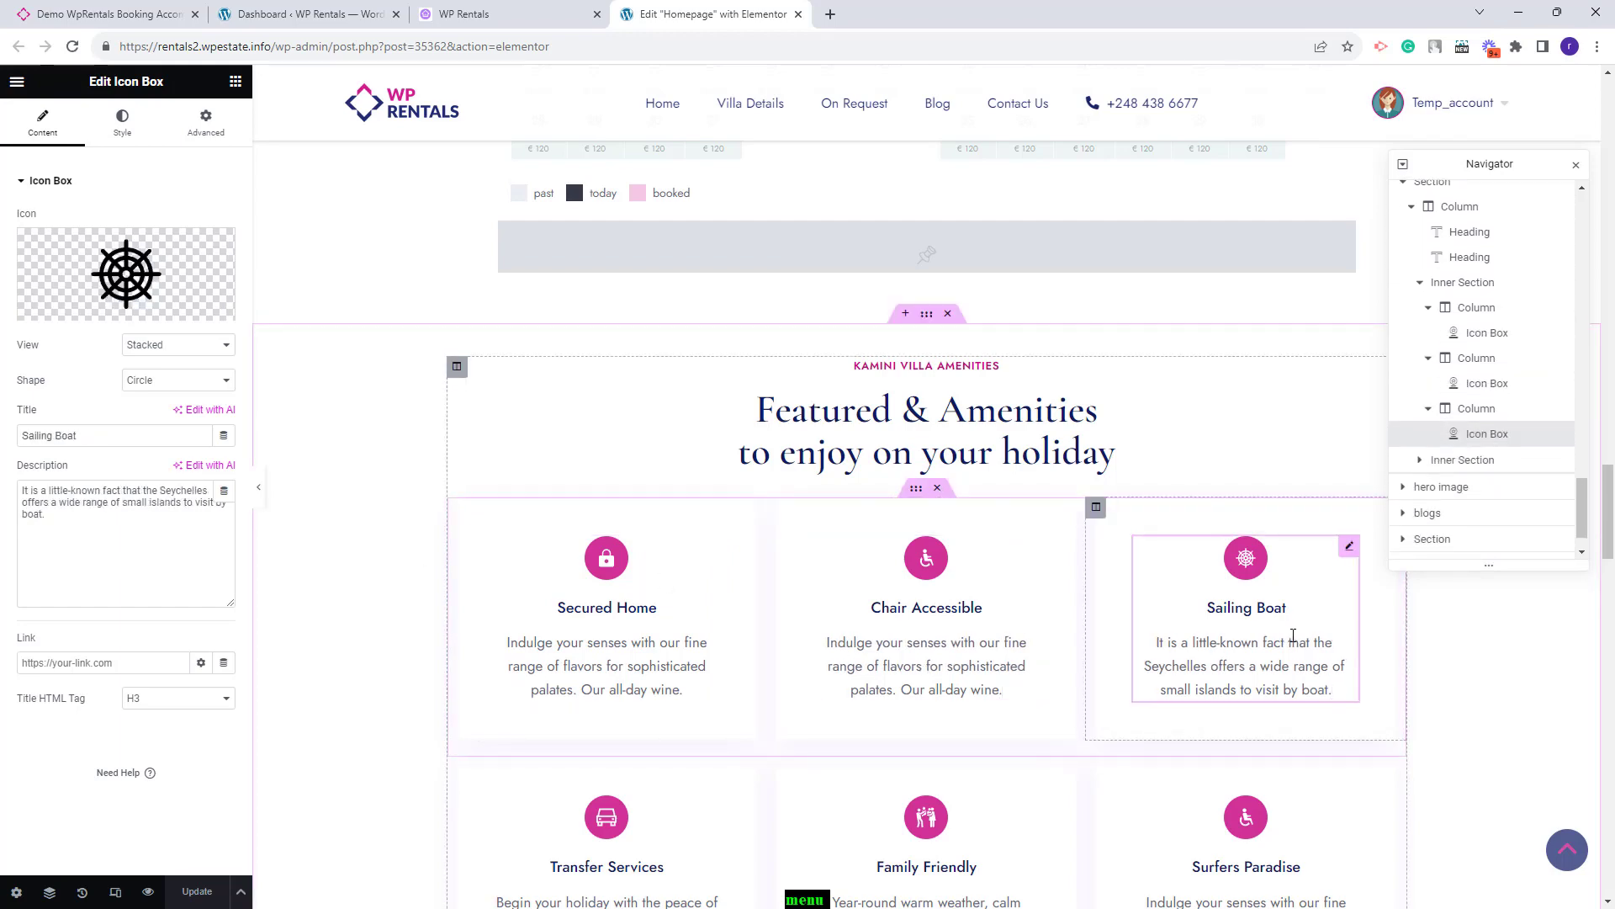
click(1430, 488)
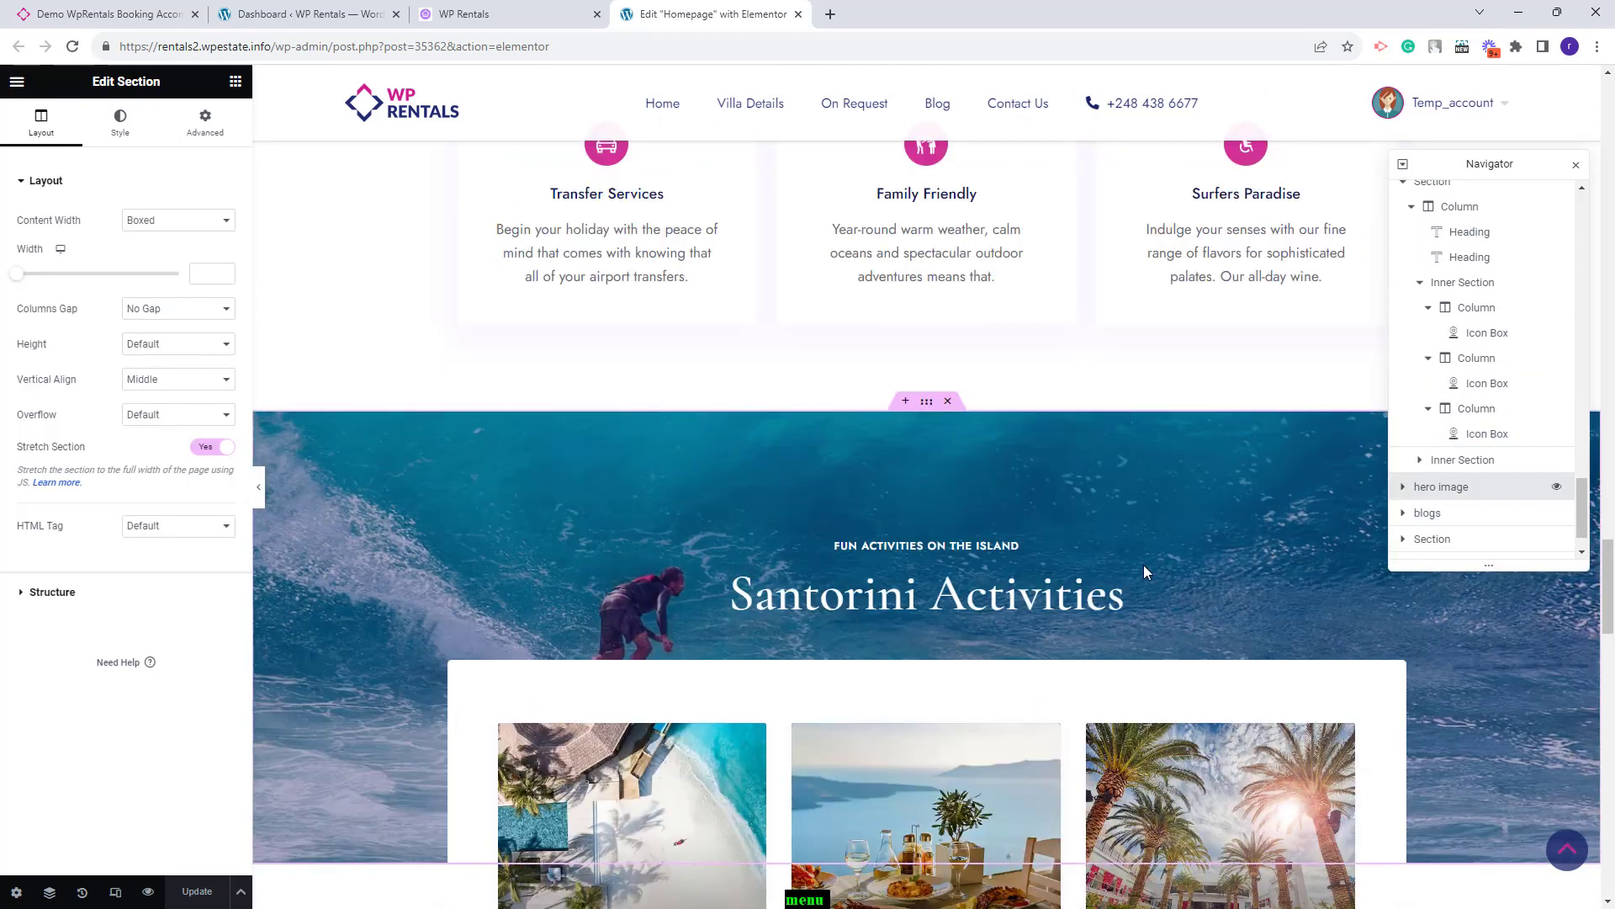
- Review the Santorini Activities background, heading, and the blog cards inner section's spacing
scroll(346, 301, down, 3)
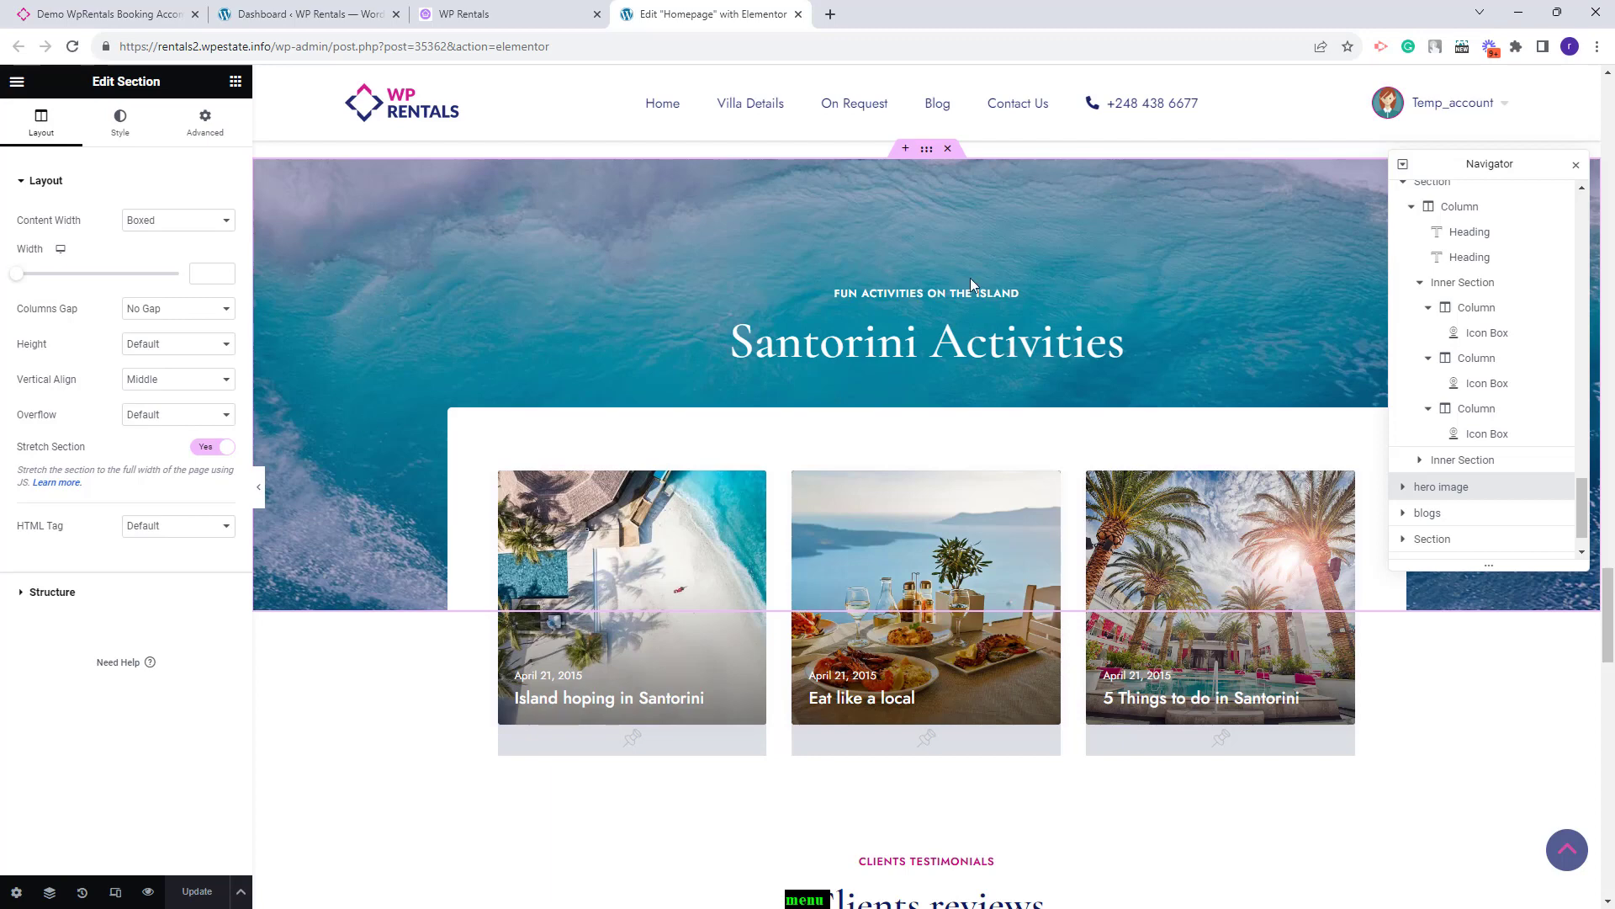
click(119, 127)
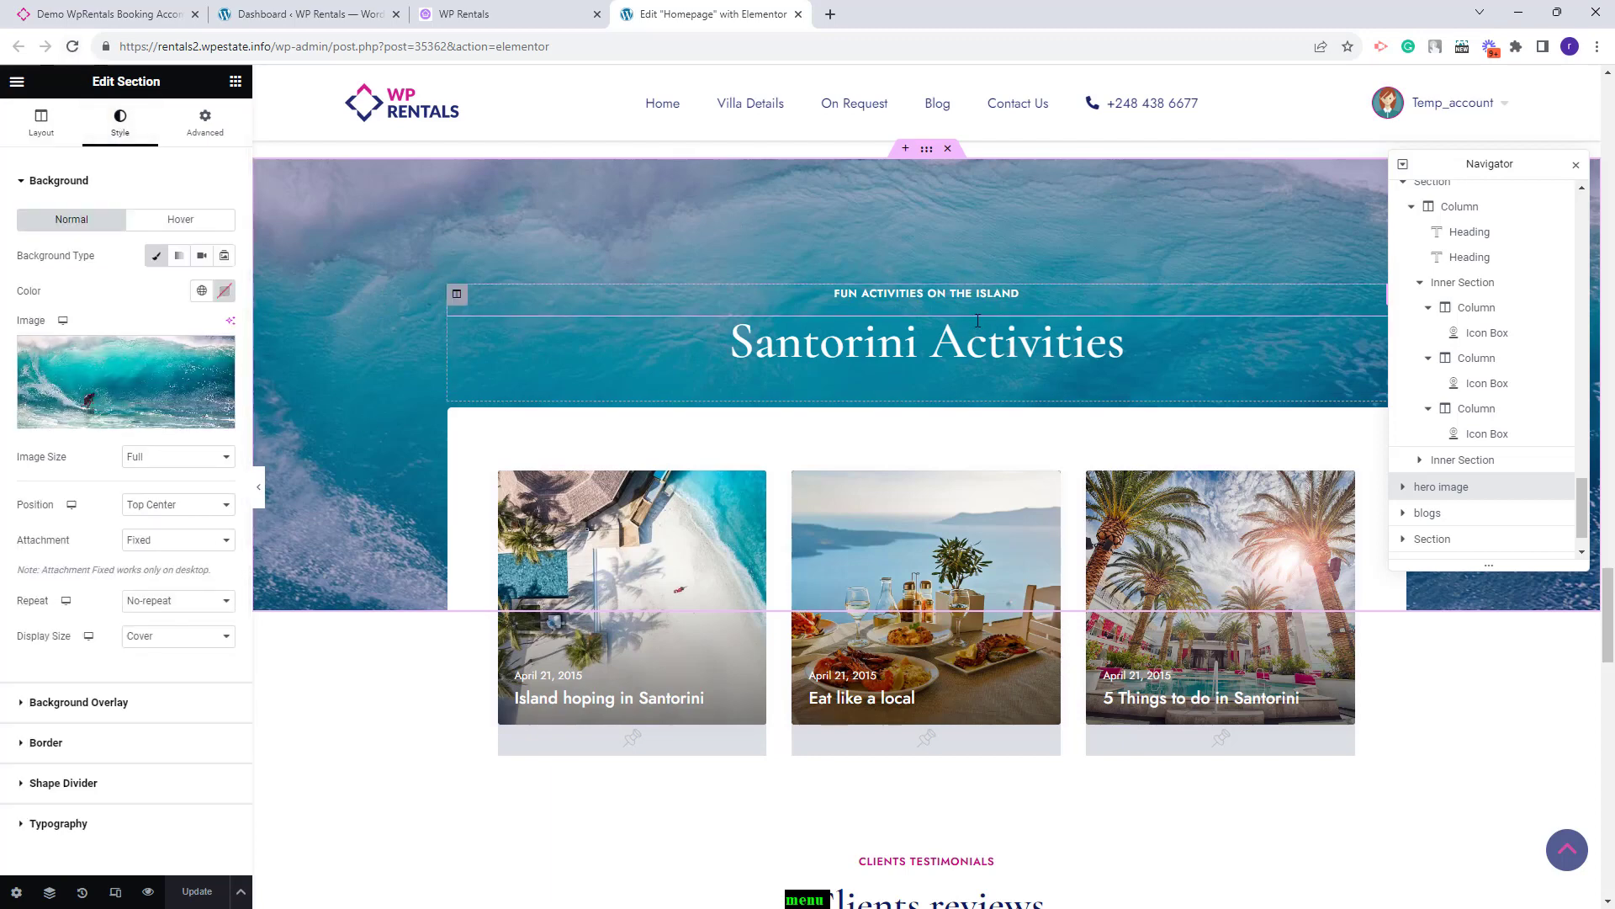
click(842, 340)
click(1154, 695)
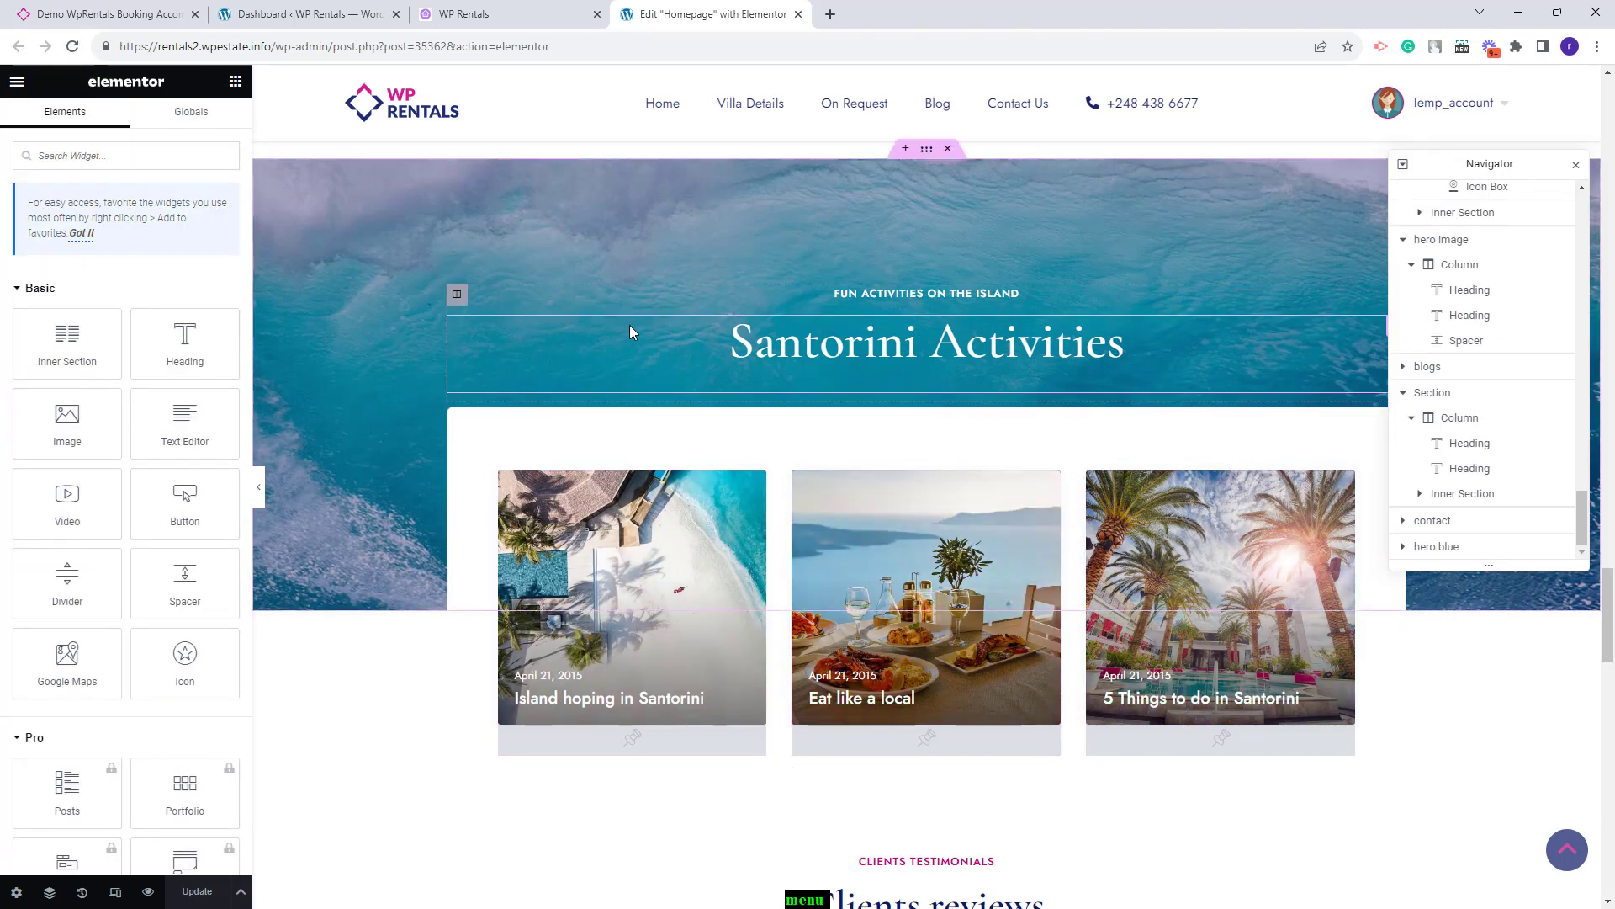
click(1406, 366)
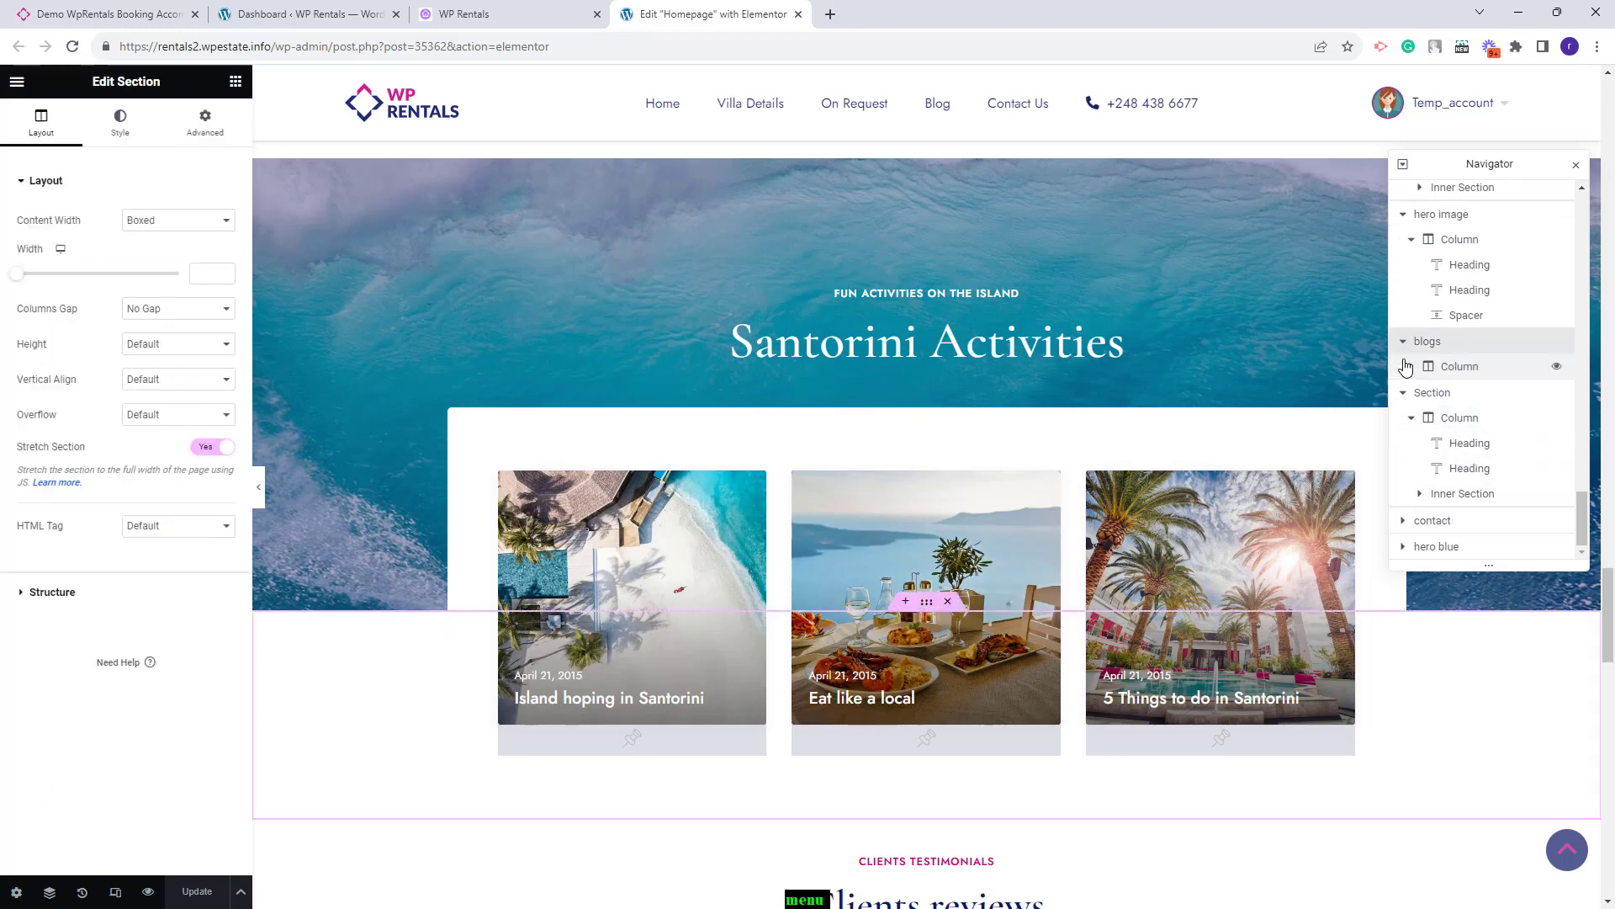
click(1406, 366)
click(1454, 395)
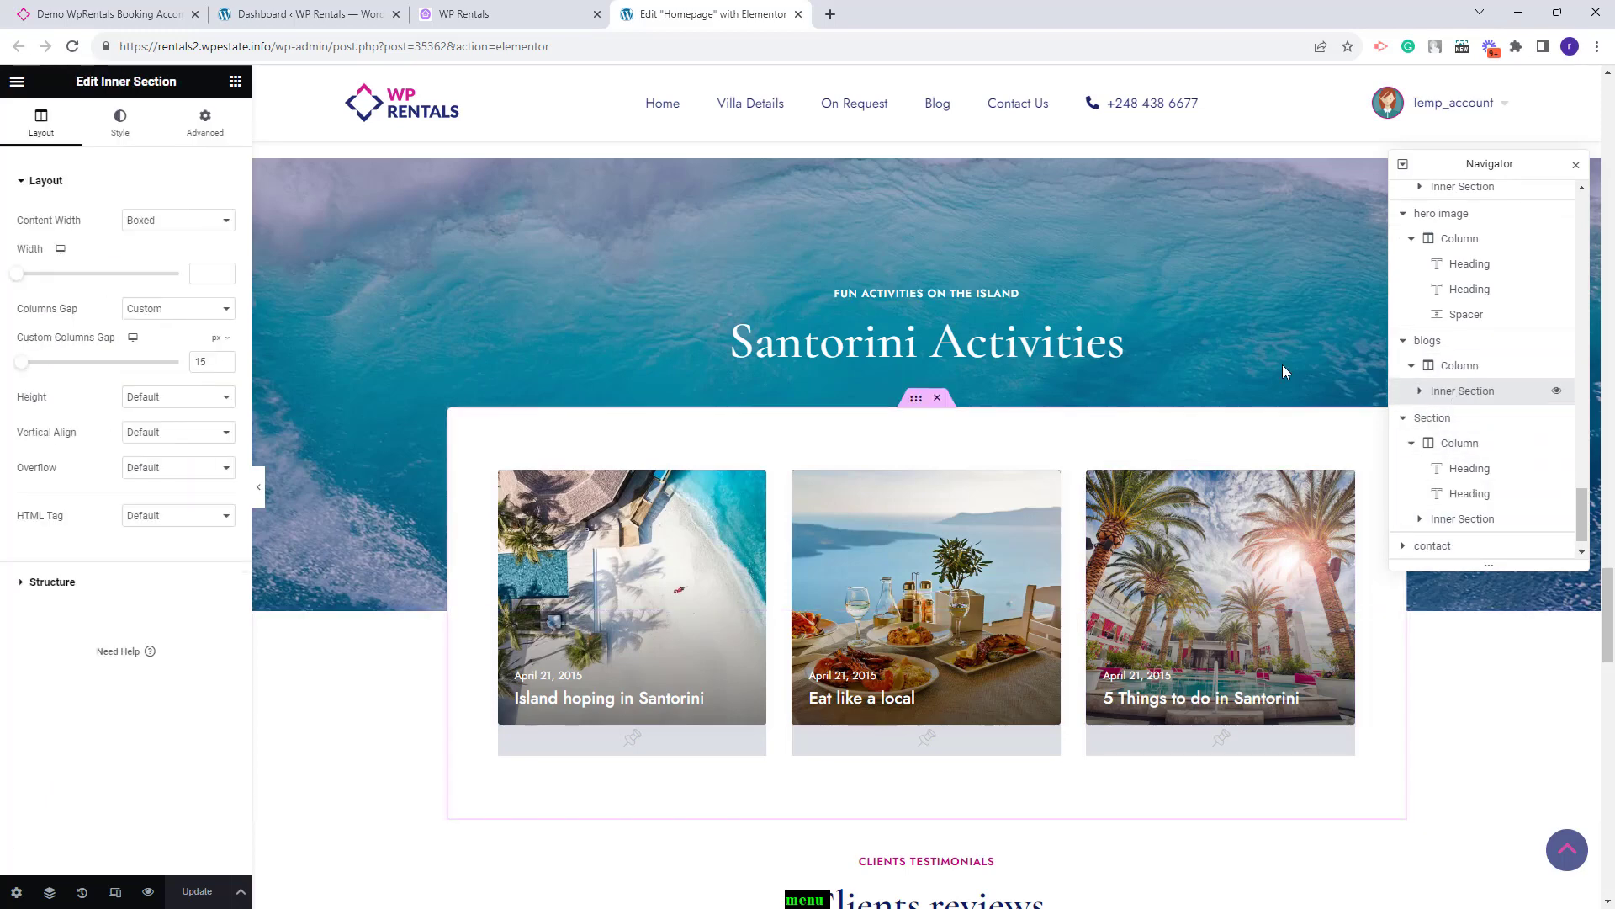
click(206, 122)
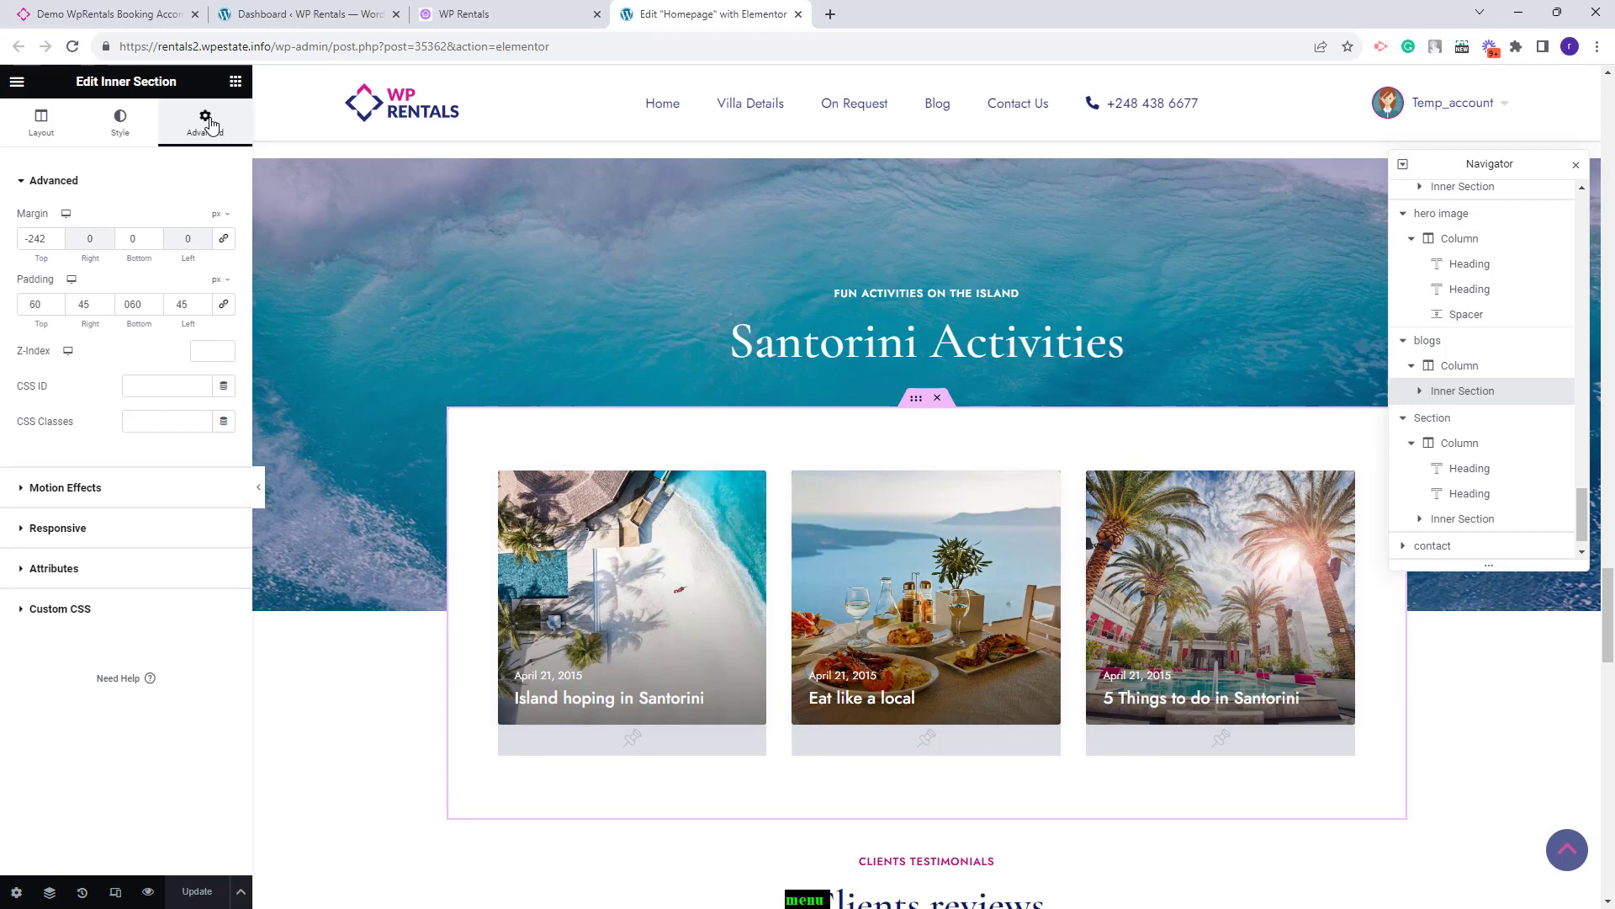
- Note that the first activity card's featured article uses article Id 240
click(739, 548)
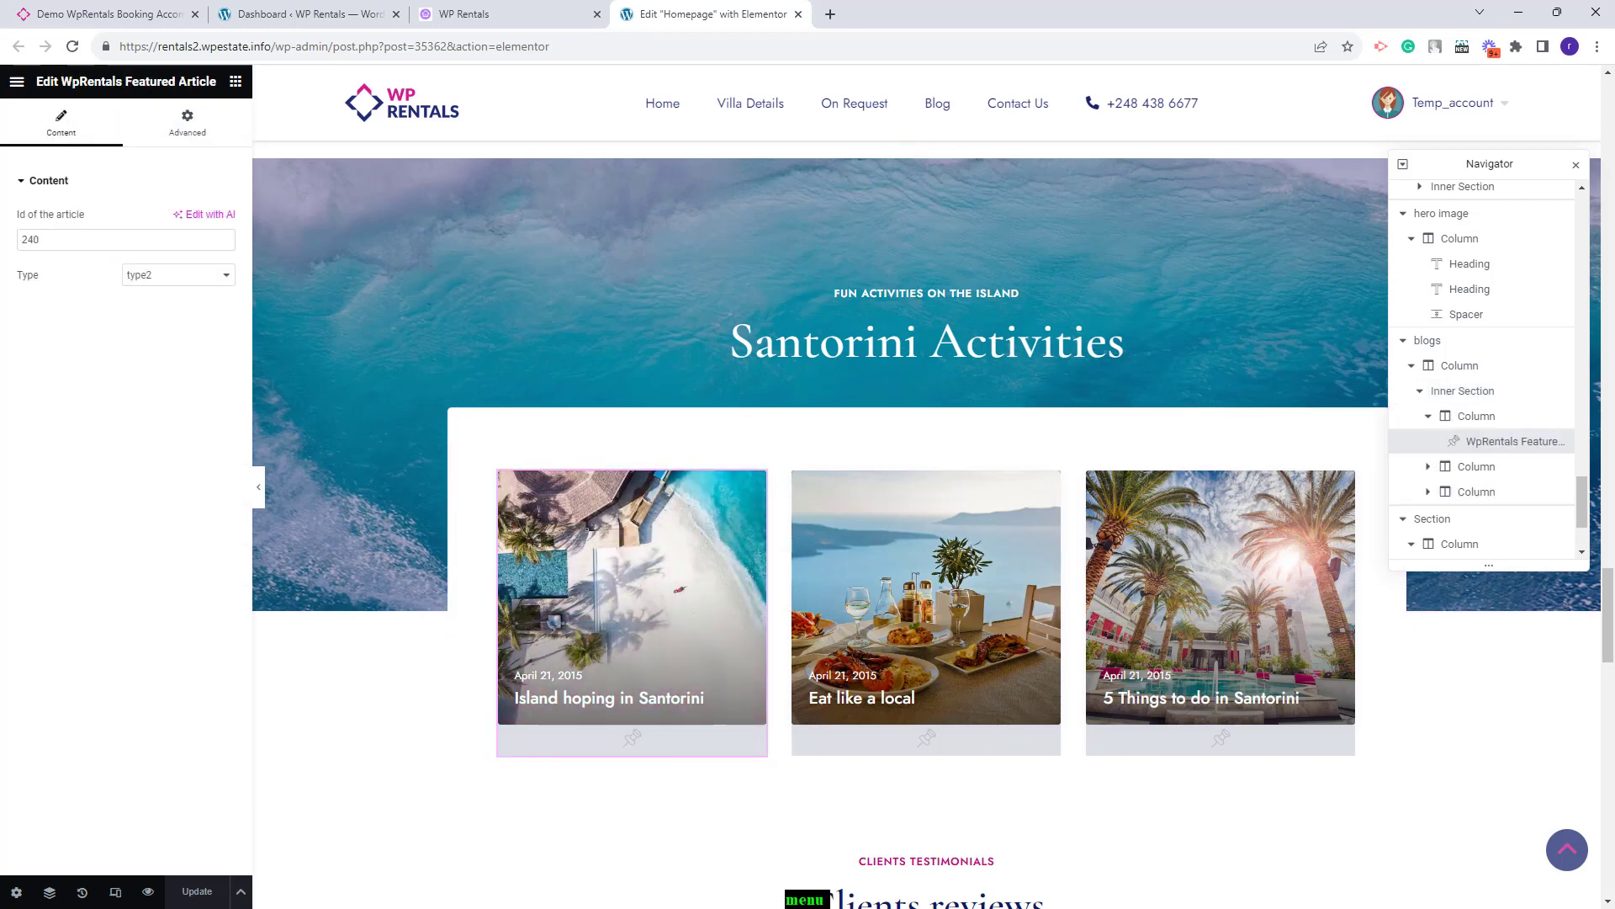
drag(52, 237, 16, 243)
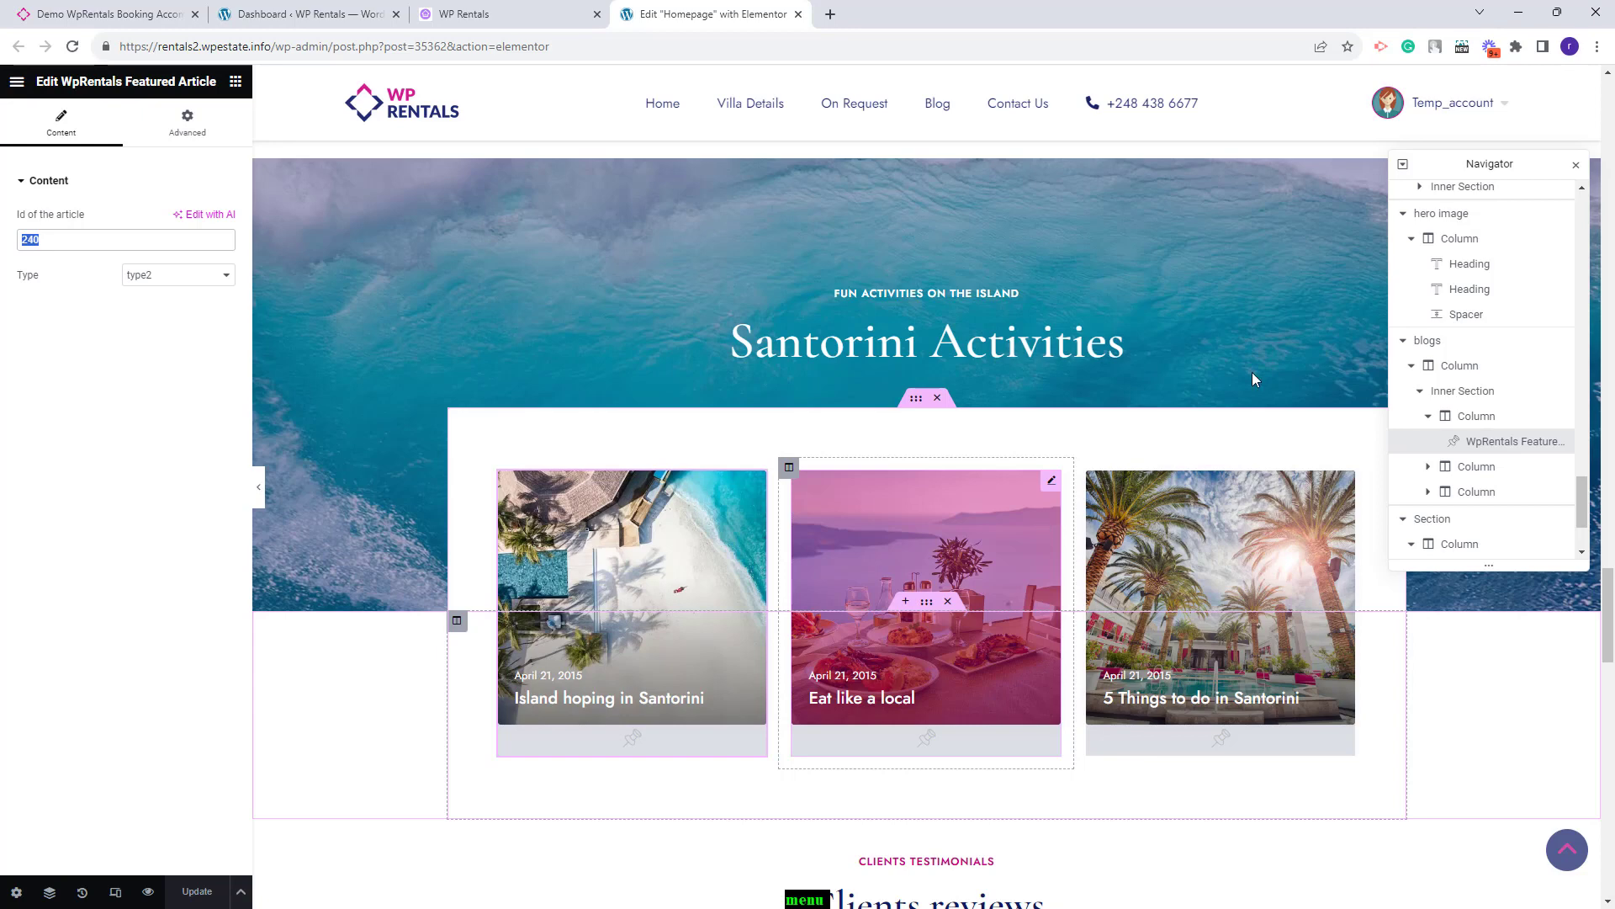
click(343, 10)
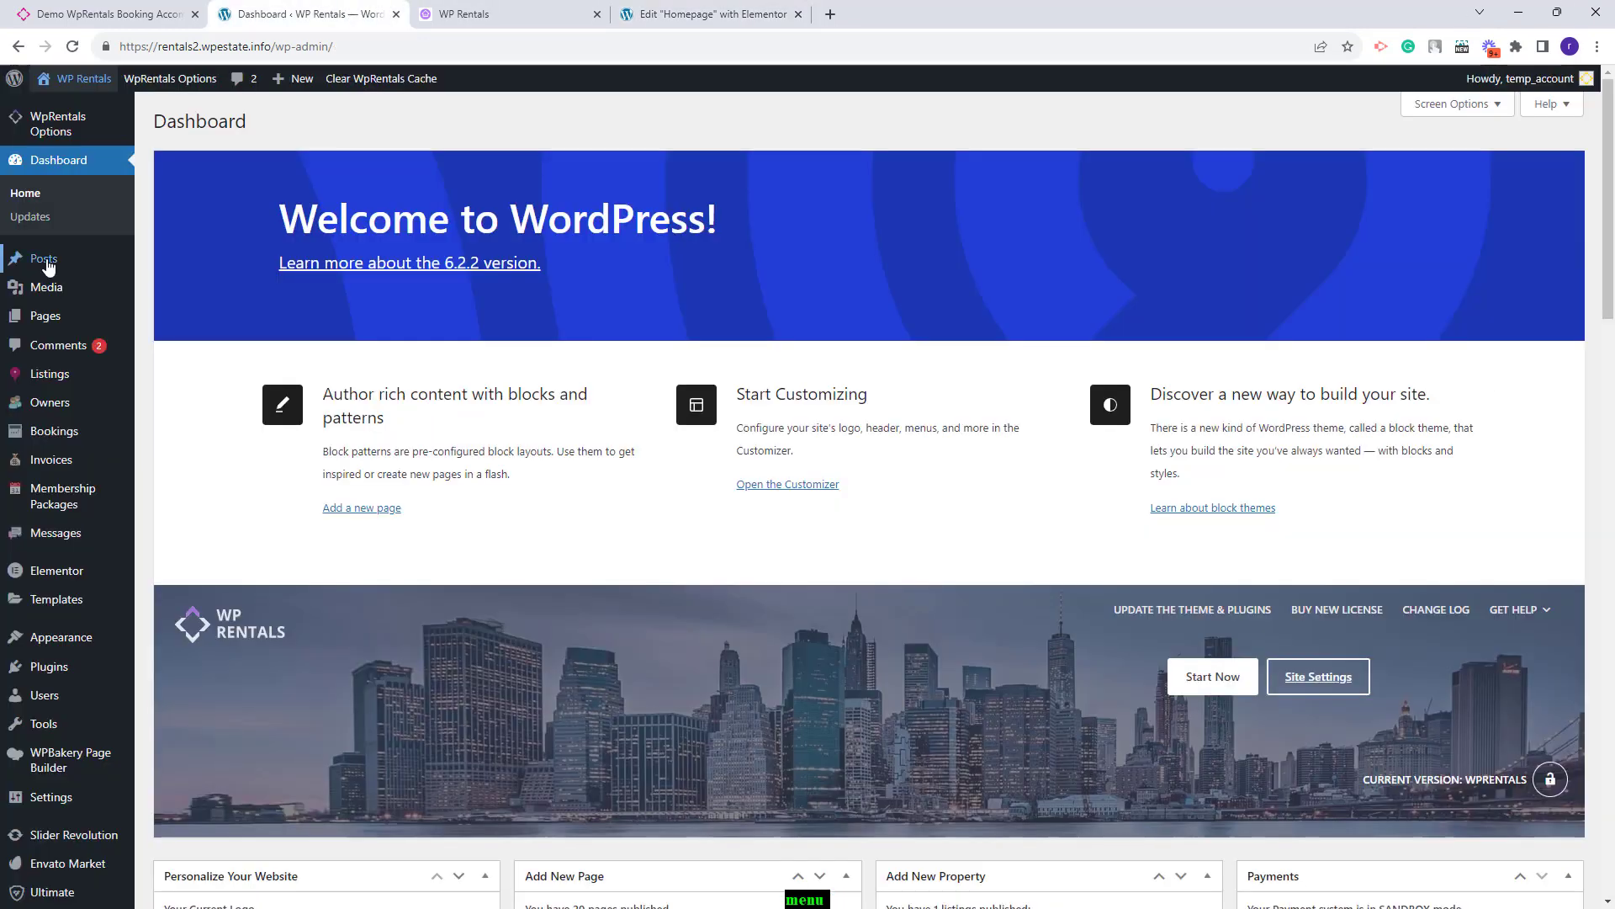
- In the Posts list, confirm ID 240 is the Island hoping in Santorini post
click(46, 263)
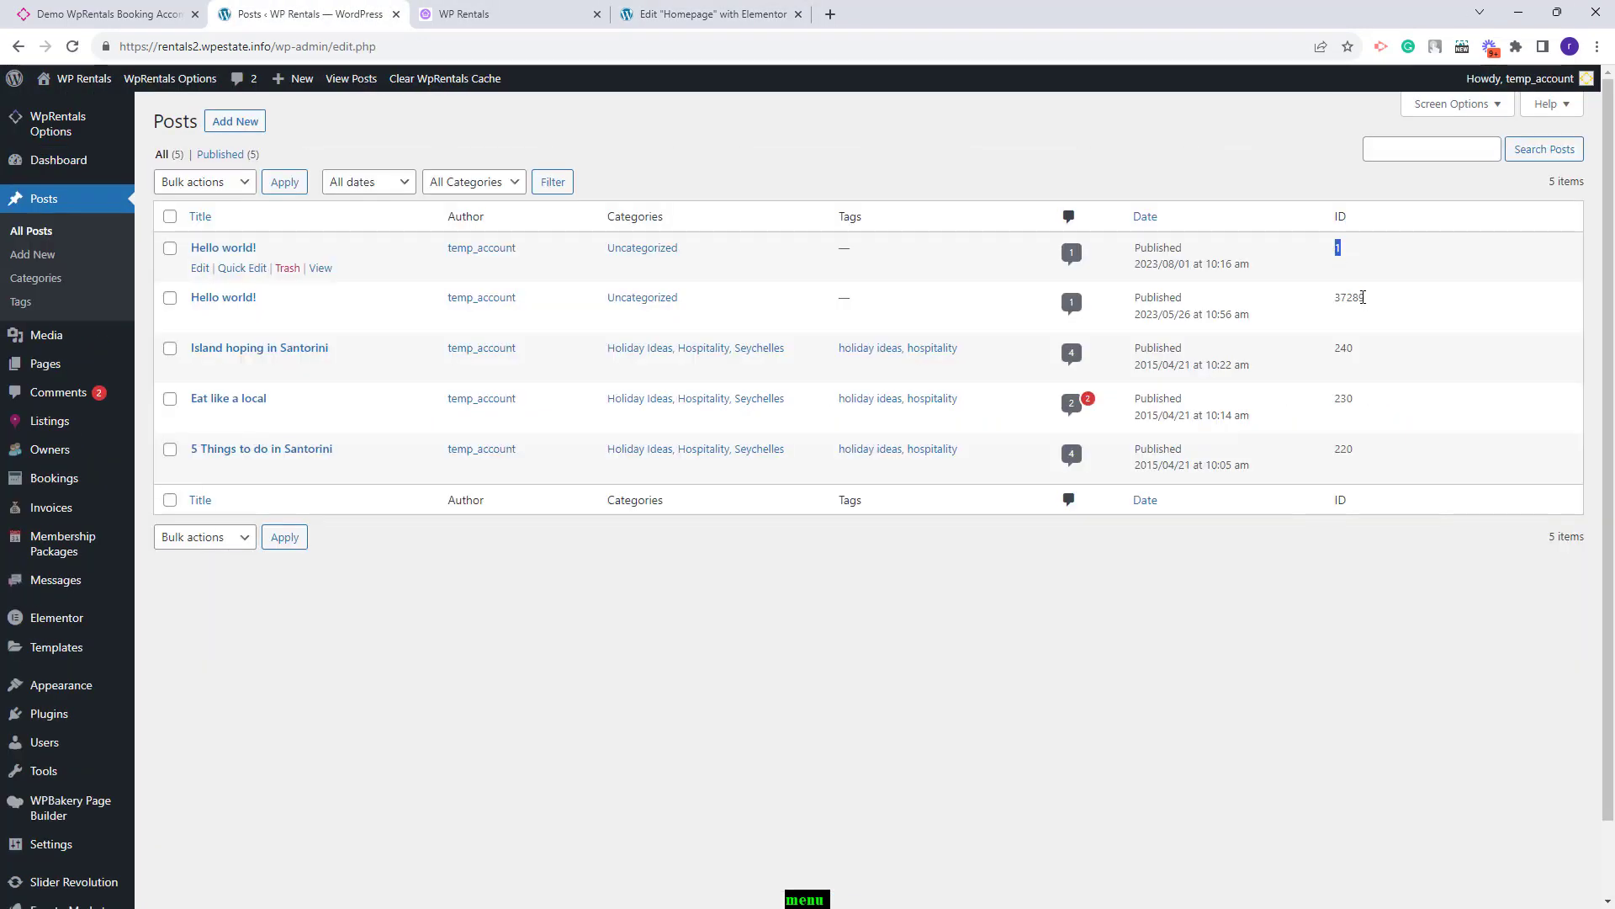
double_click(1349, 297)
drag(1359, 350, 1338, 349)
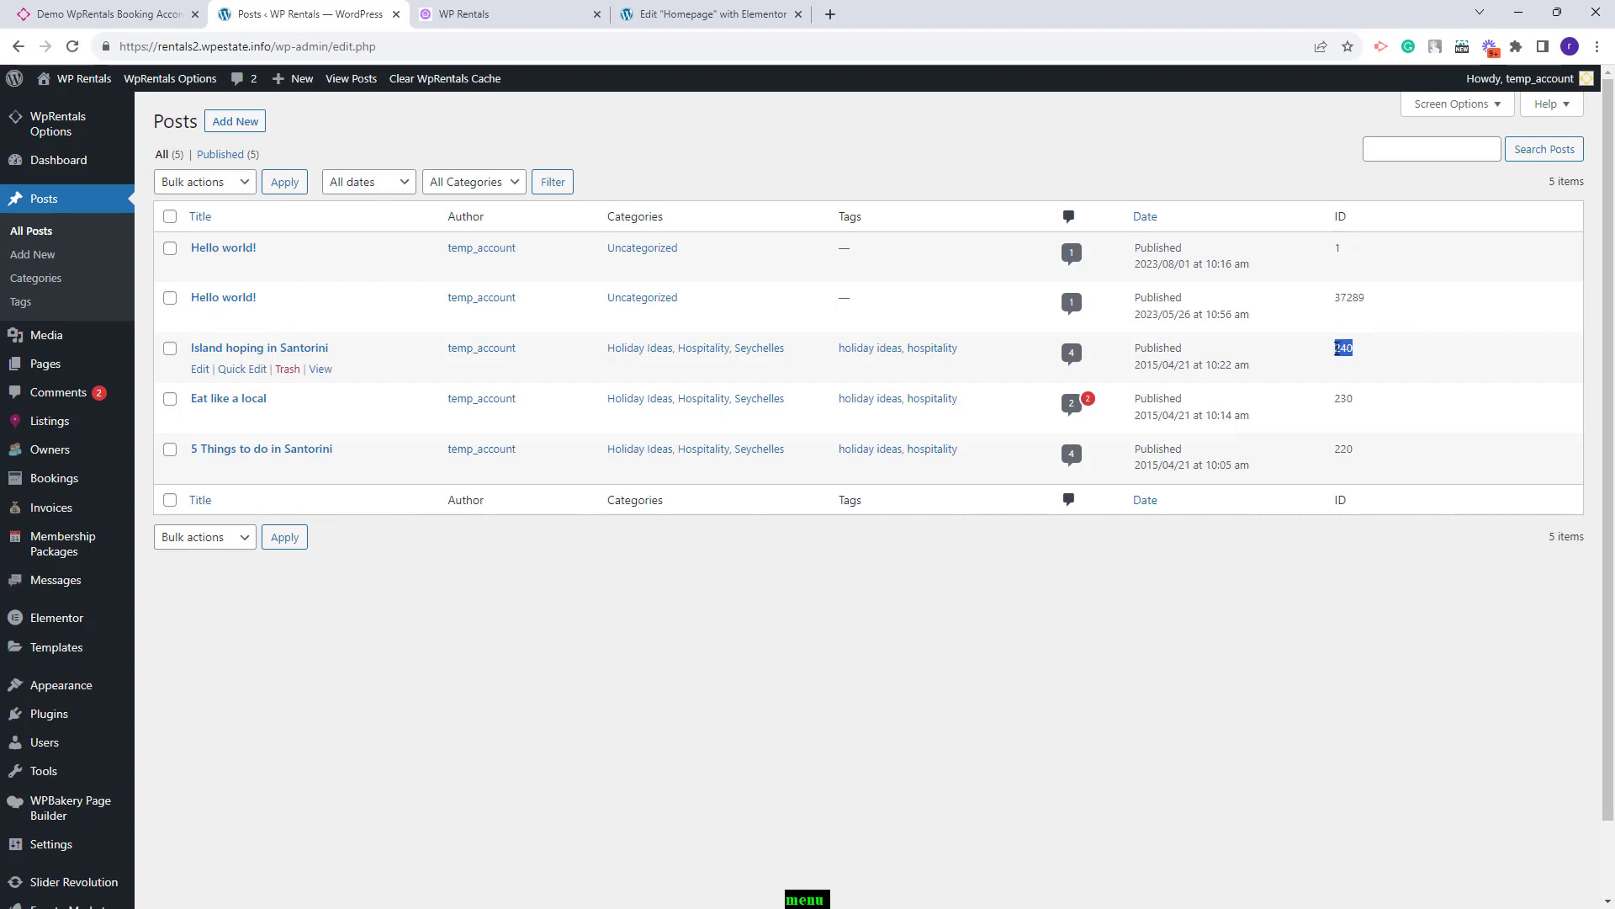
click(682, 15)
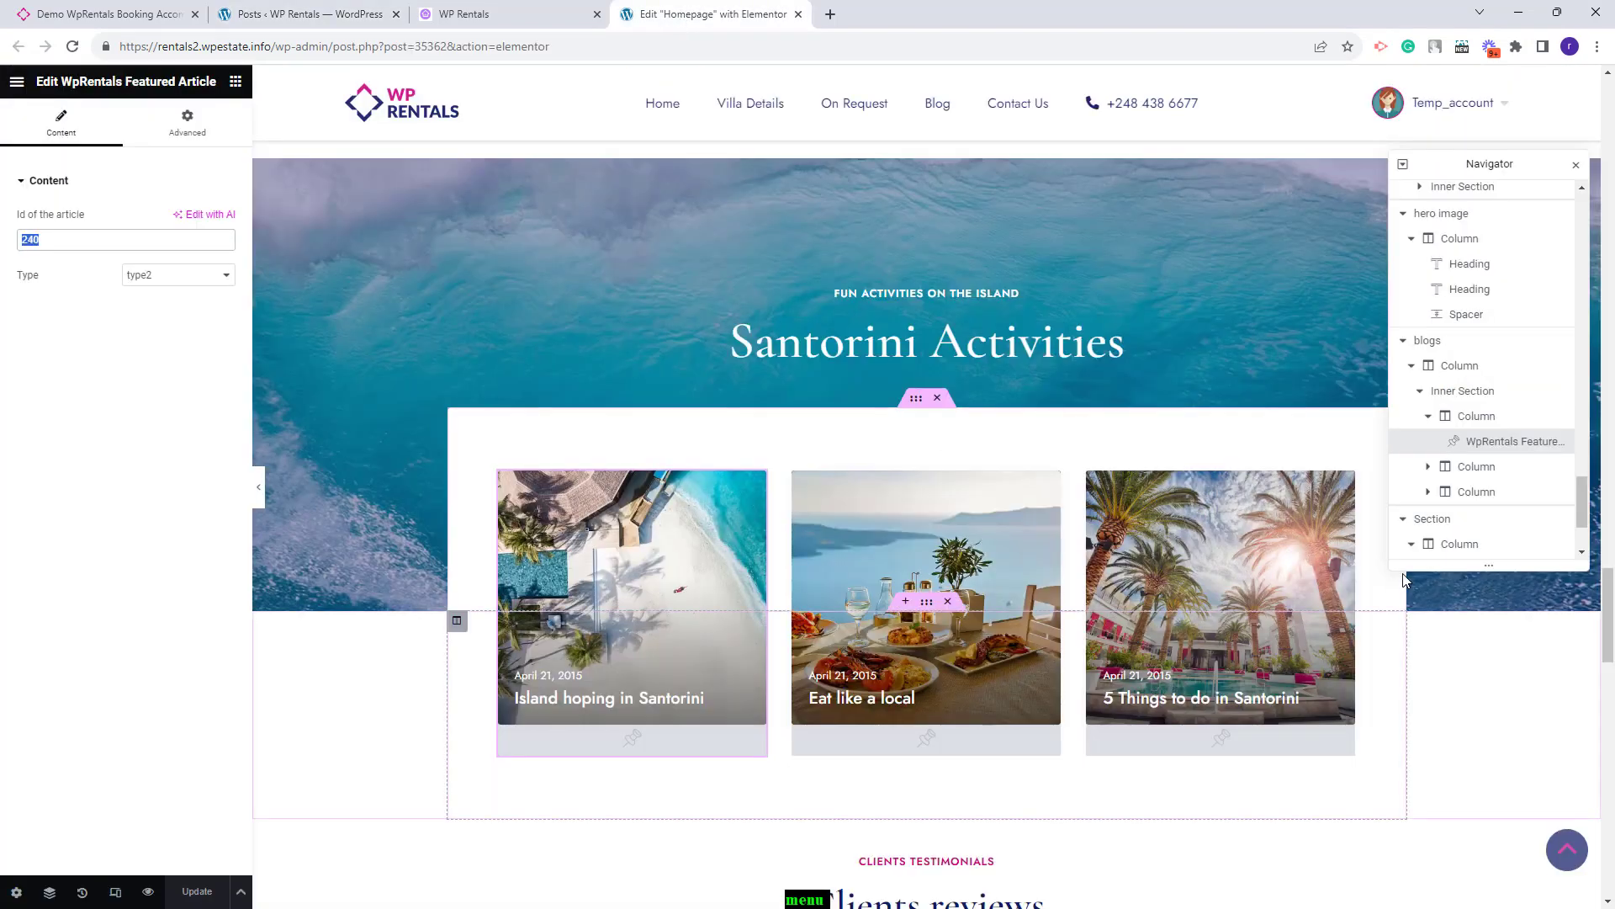
- Inspect the Clients reviews heading and all six testimonial cards, then select the contact section's Contact us heading
click(1432, 518)
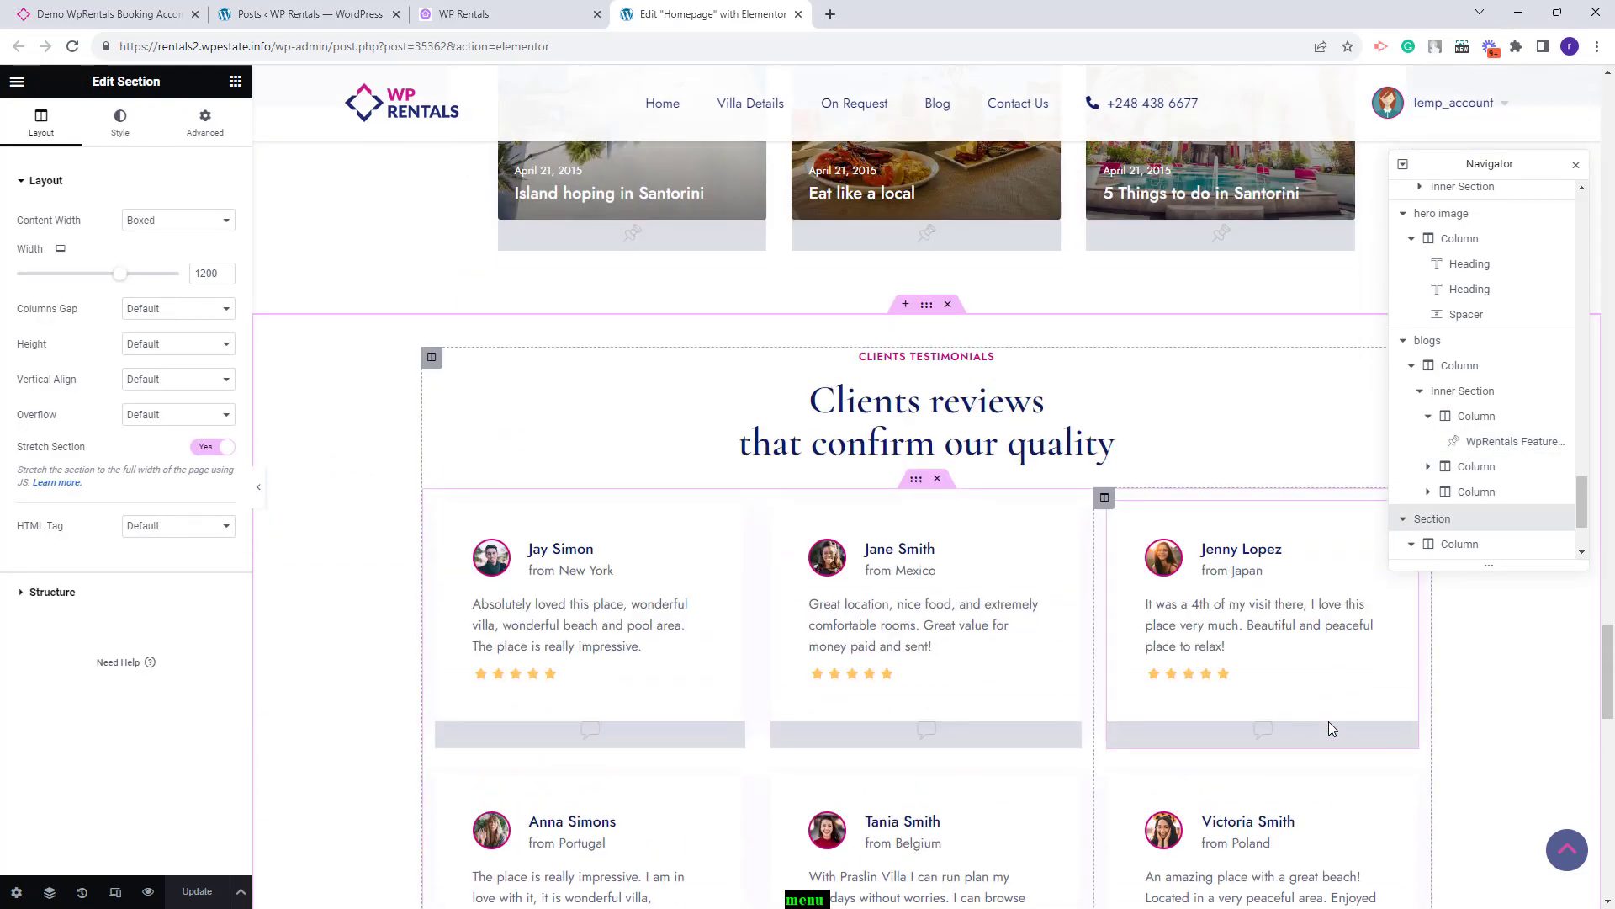
click(1097, 420)
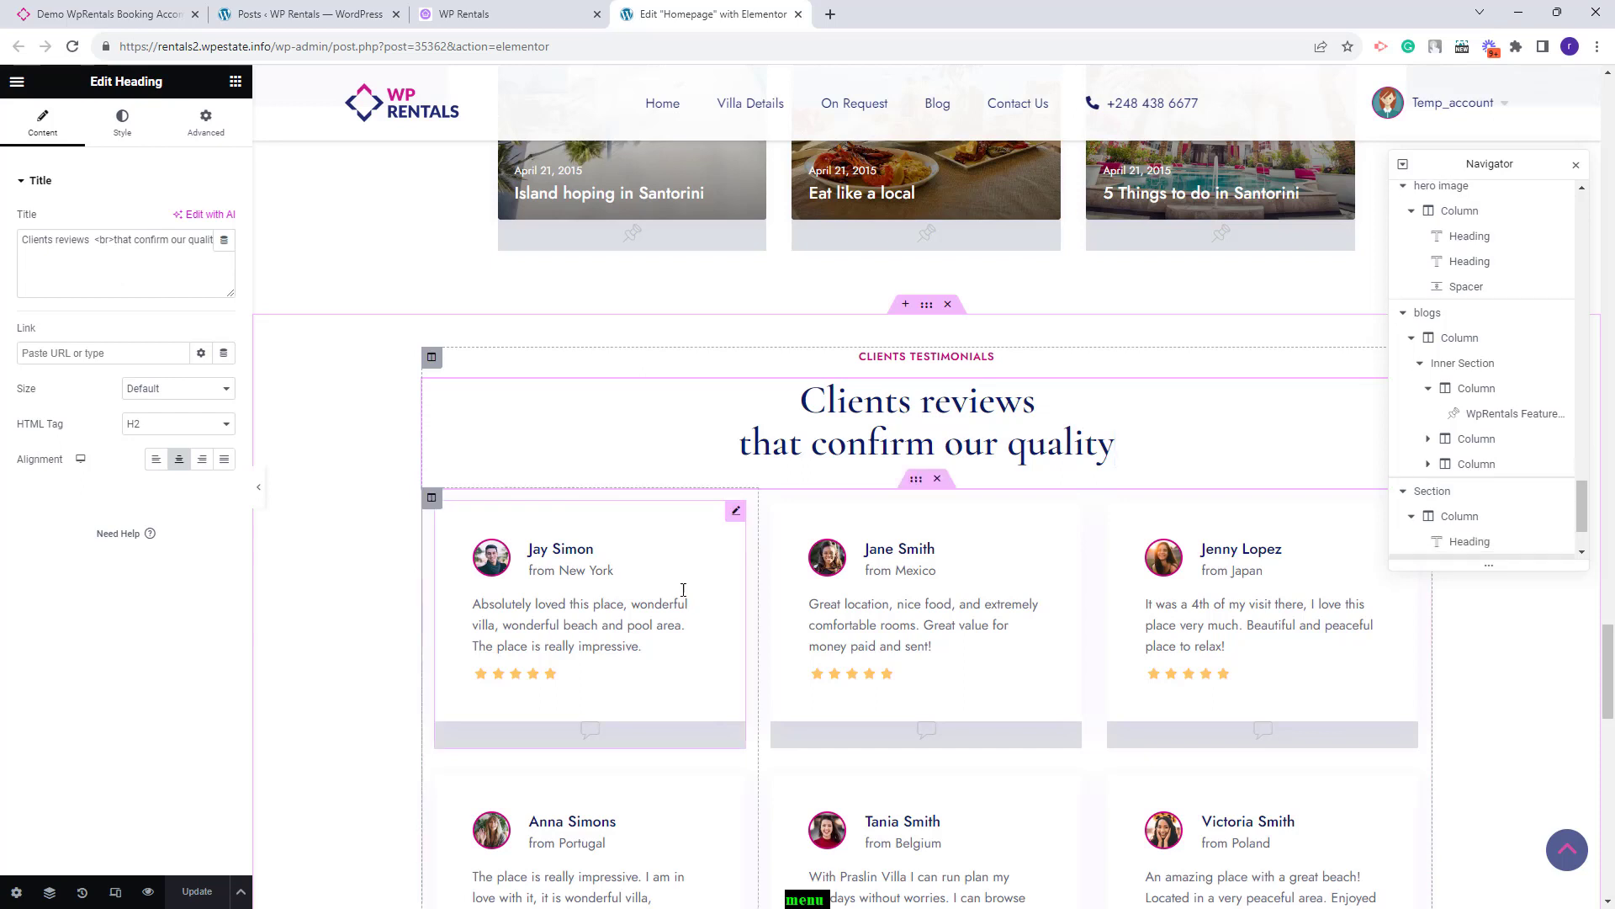
click(663, 567)
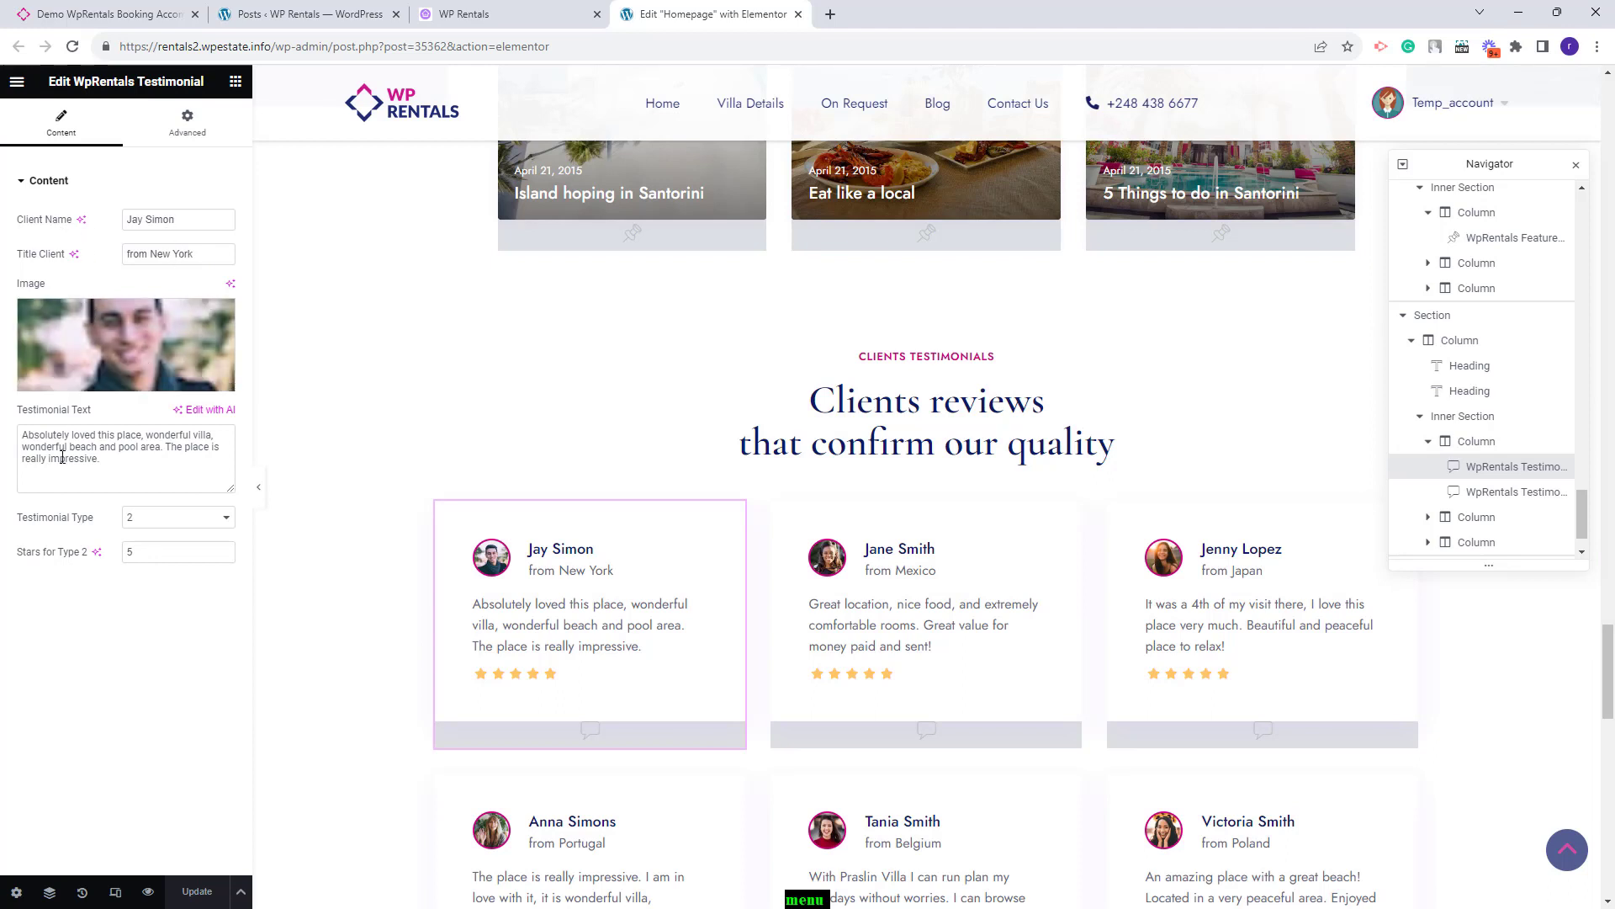
click(925, 622)
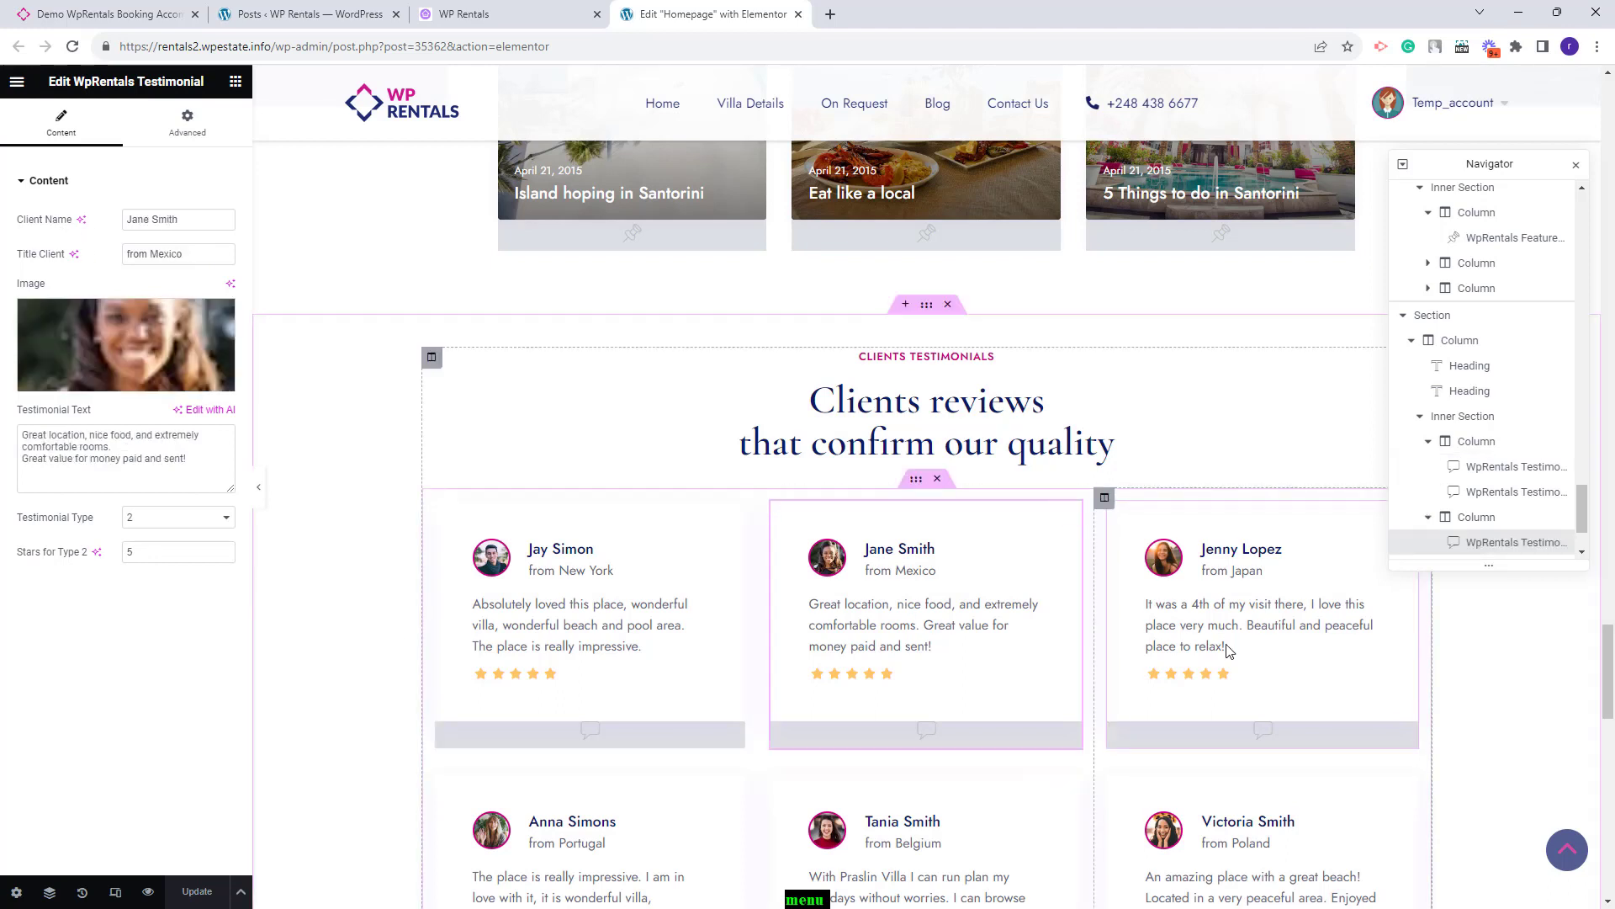
click(1262, 623)
scroll(741, 522, down, 2)
click(505, 740)
click(968, 744)
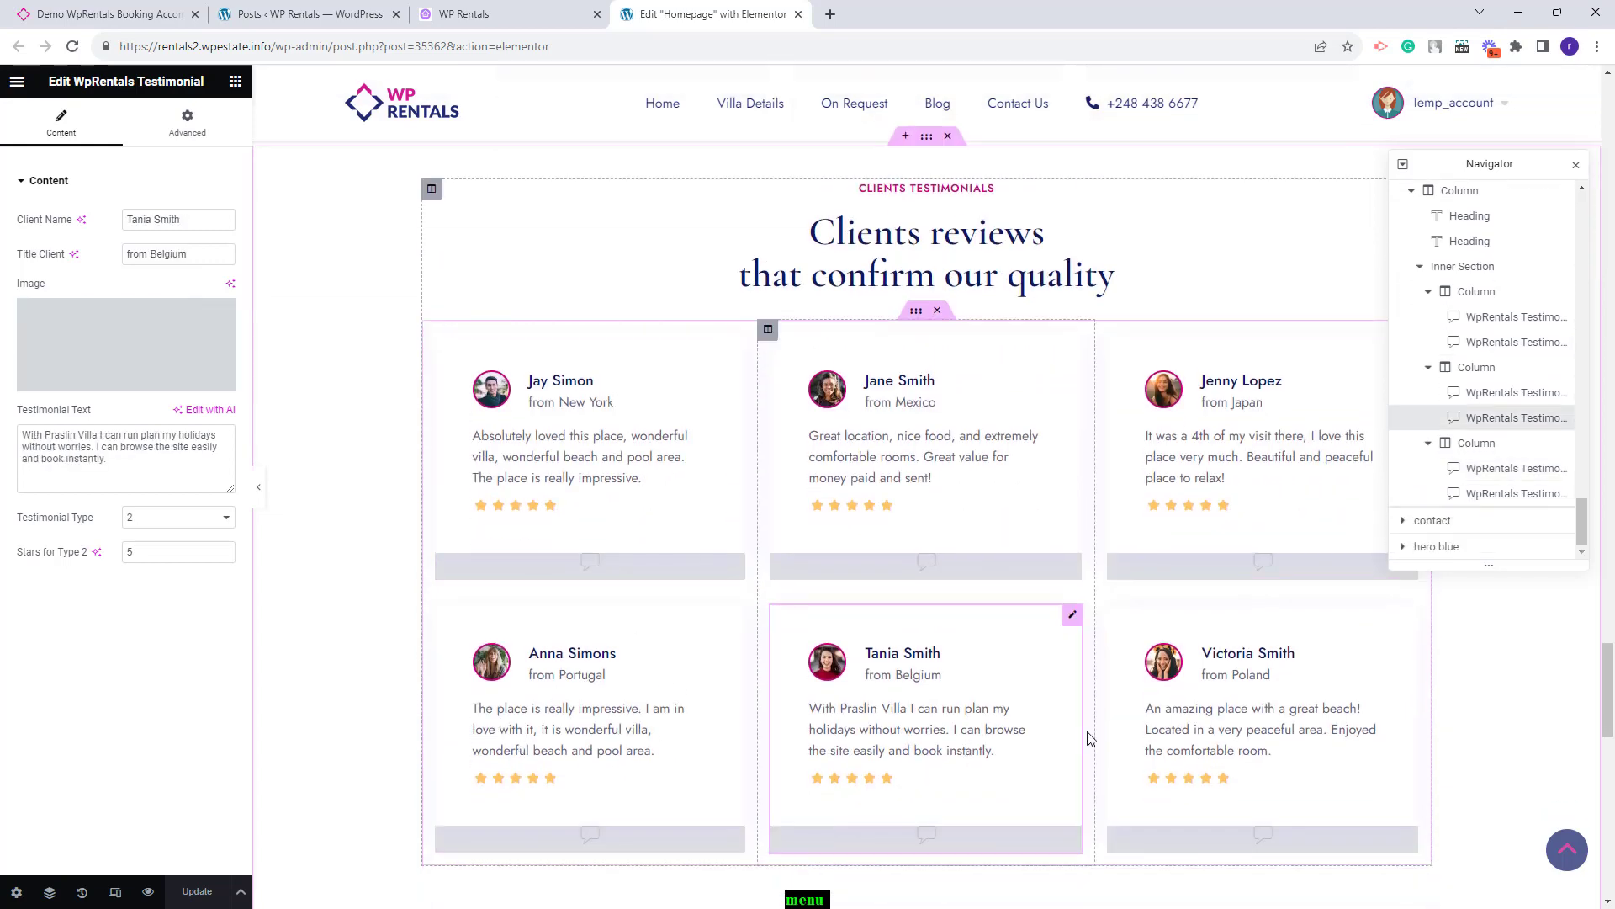
click(1270, 725)
click(1434, 520)
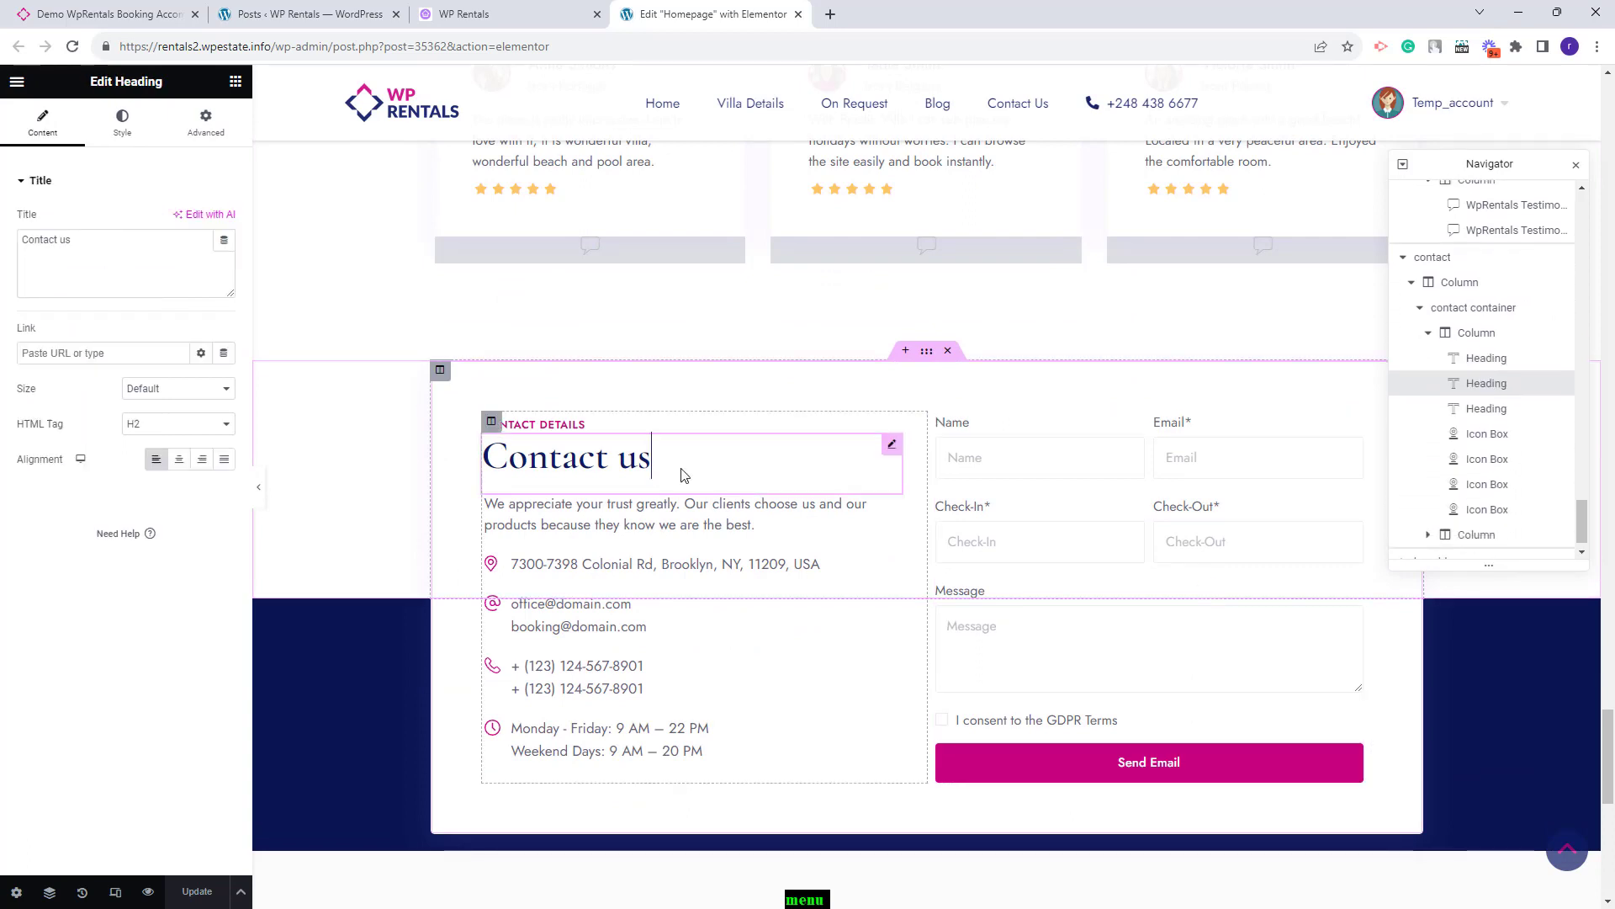
- Check the contact paragraph, the address, email, phone and opening hours boxes, and the contact form
click(683, 543)
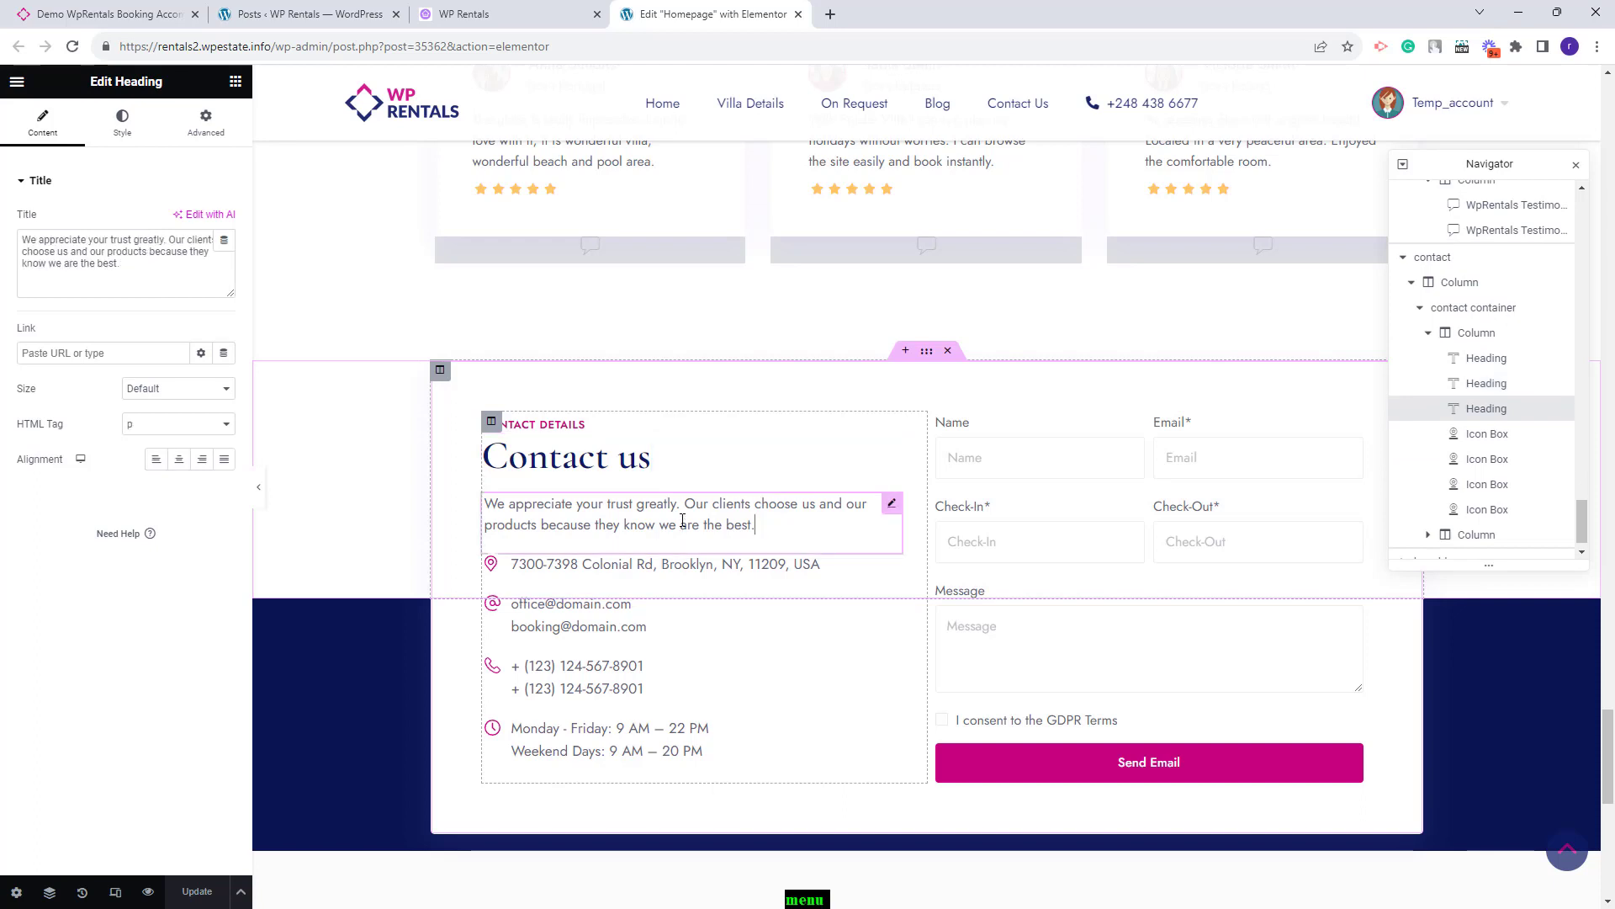
click(607, 580)
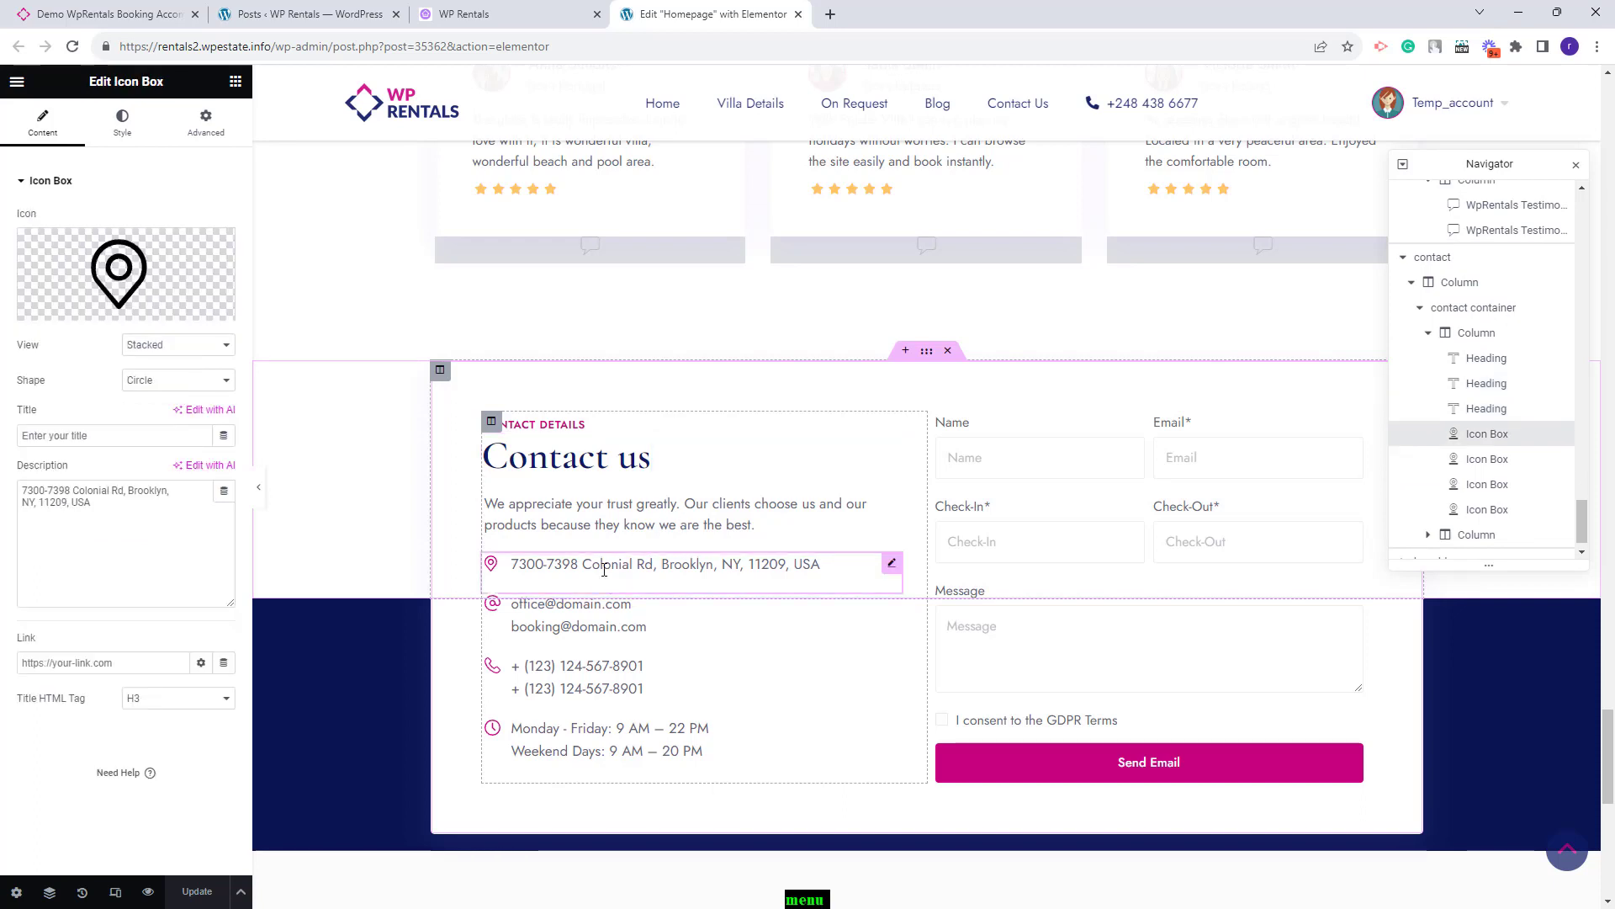
click(613, 620)
click(577, 678)
click(609, 739)
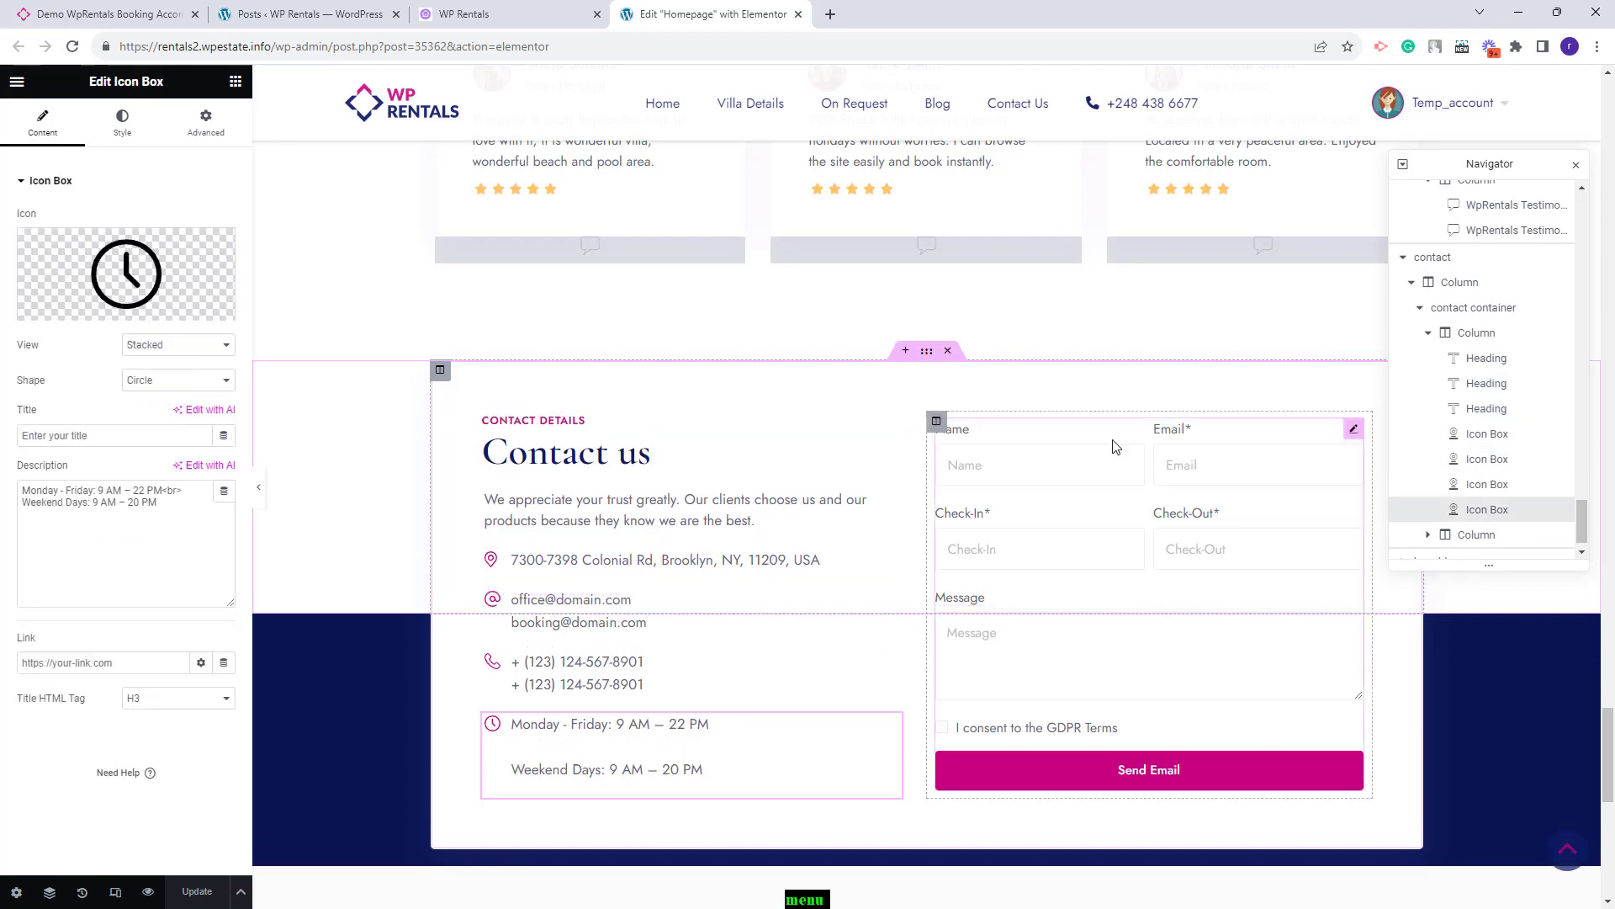
click(1114, 440)
scroll(1483, 505, down, 1)
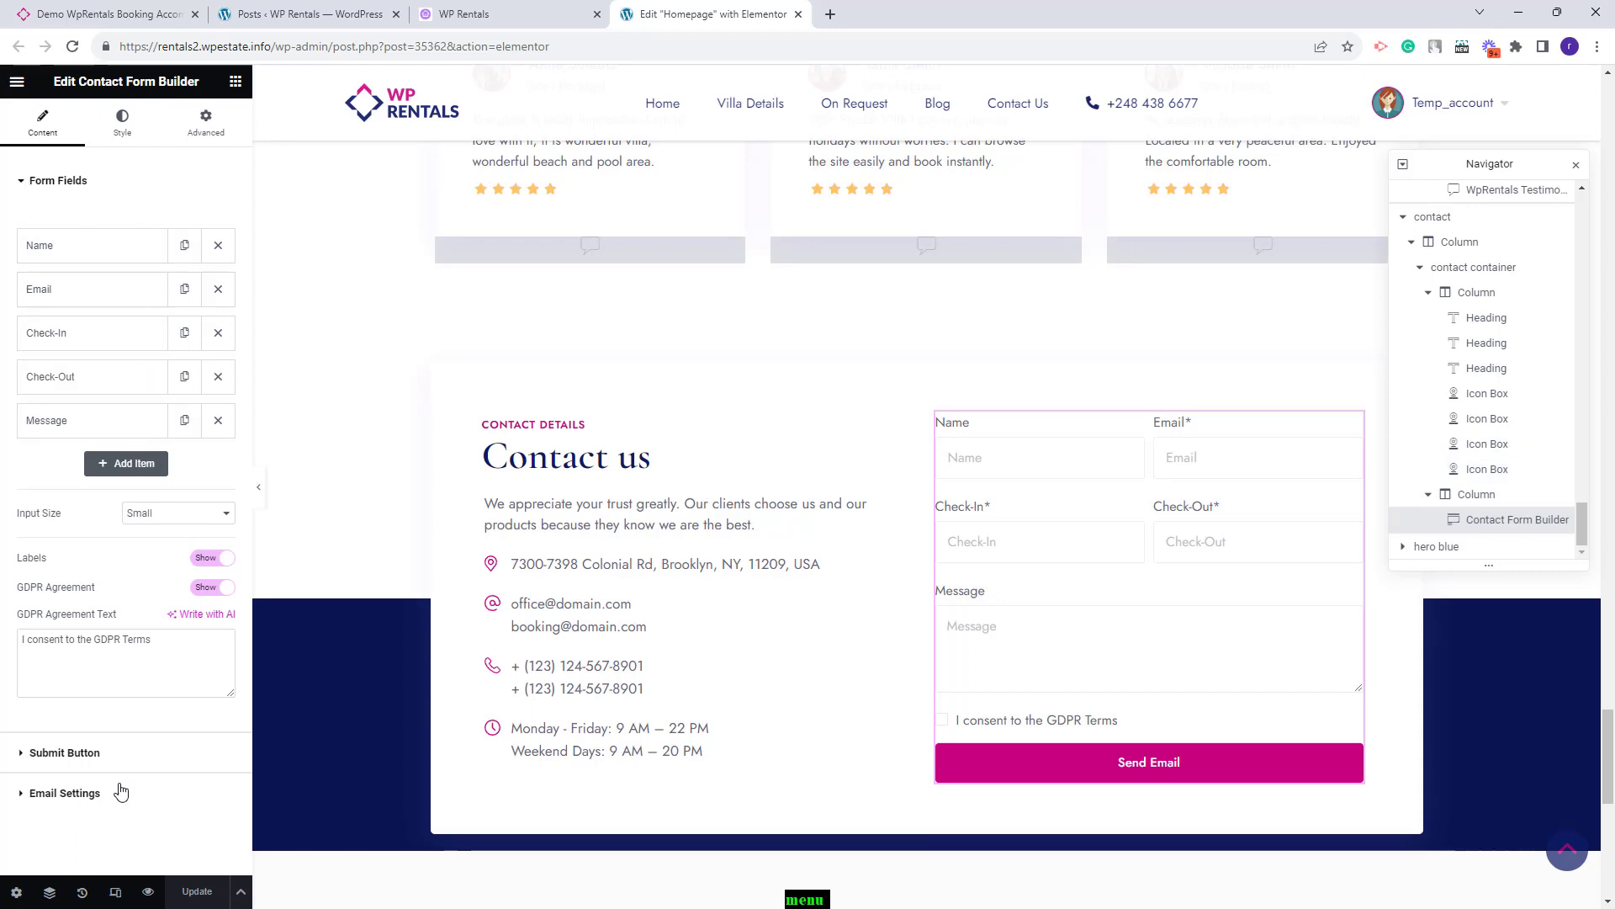
- Show the hero blue section's background colour (#020101) in its colour picker
click(1439, 549)
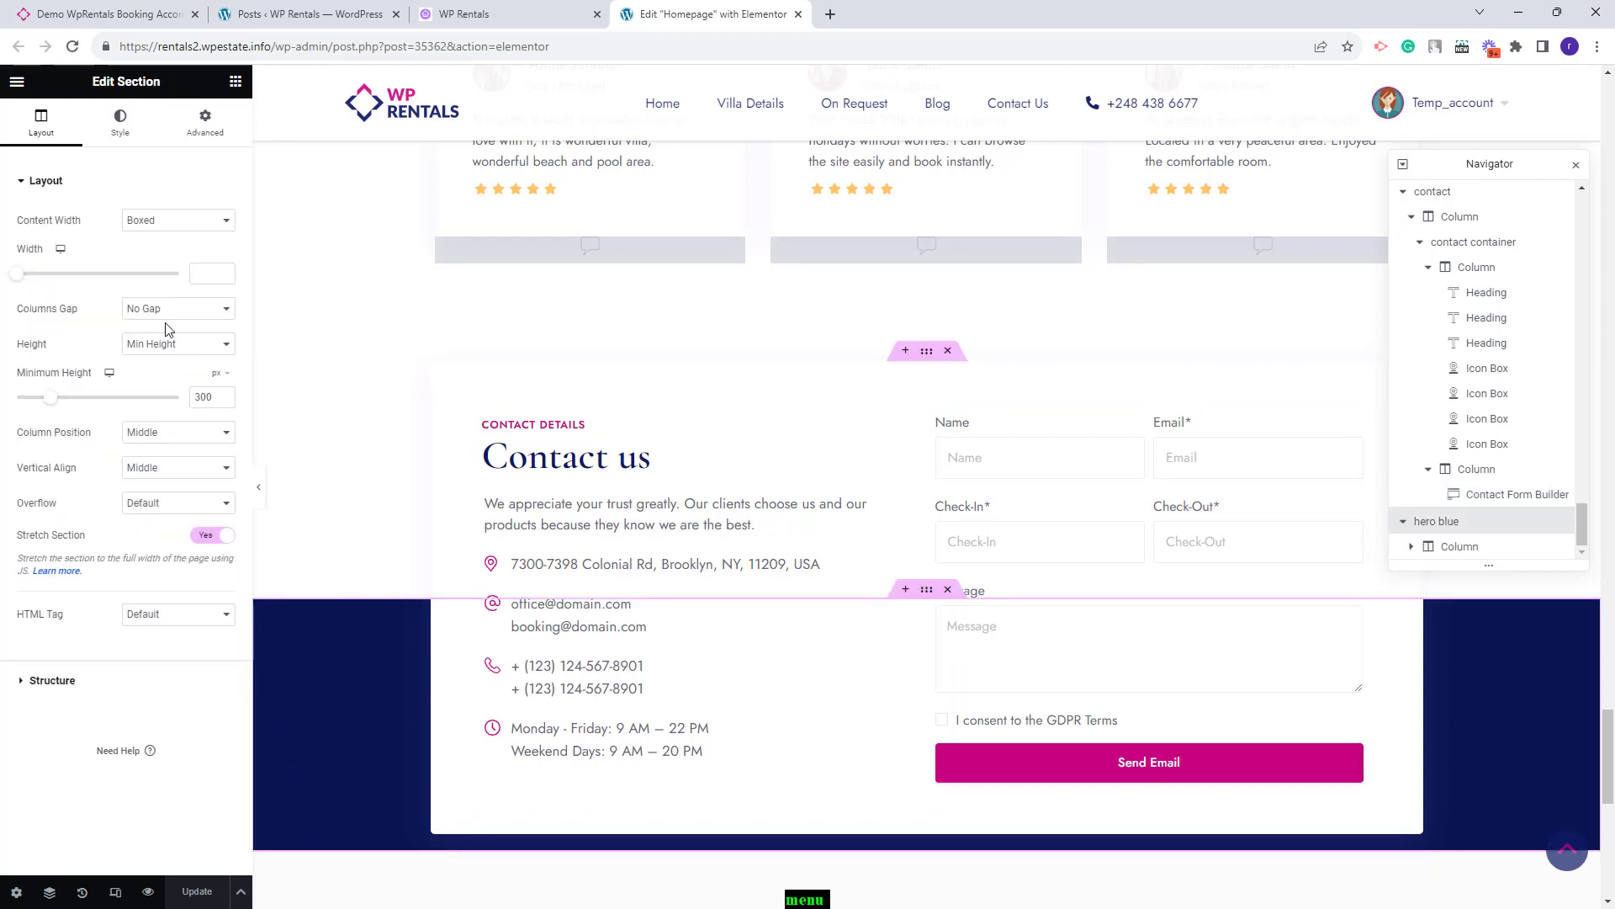
click(118, 127)
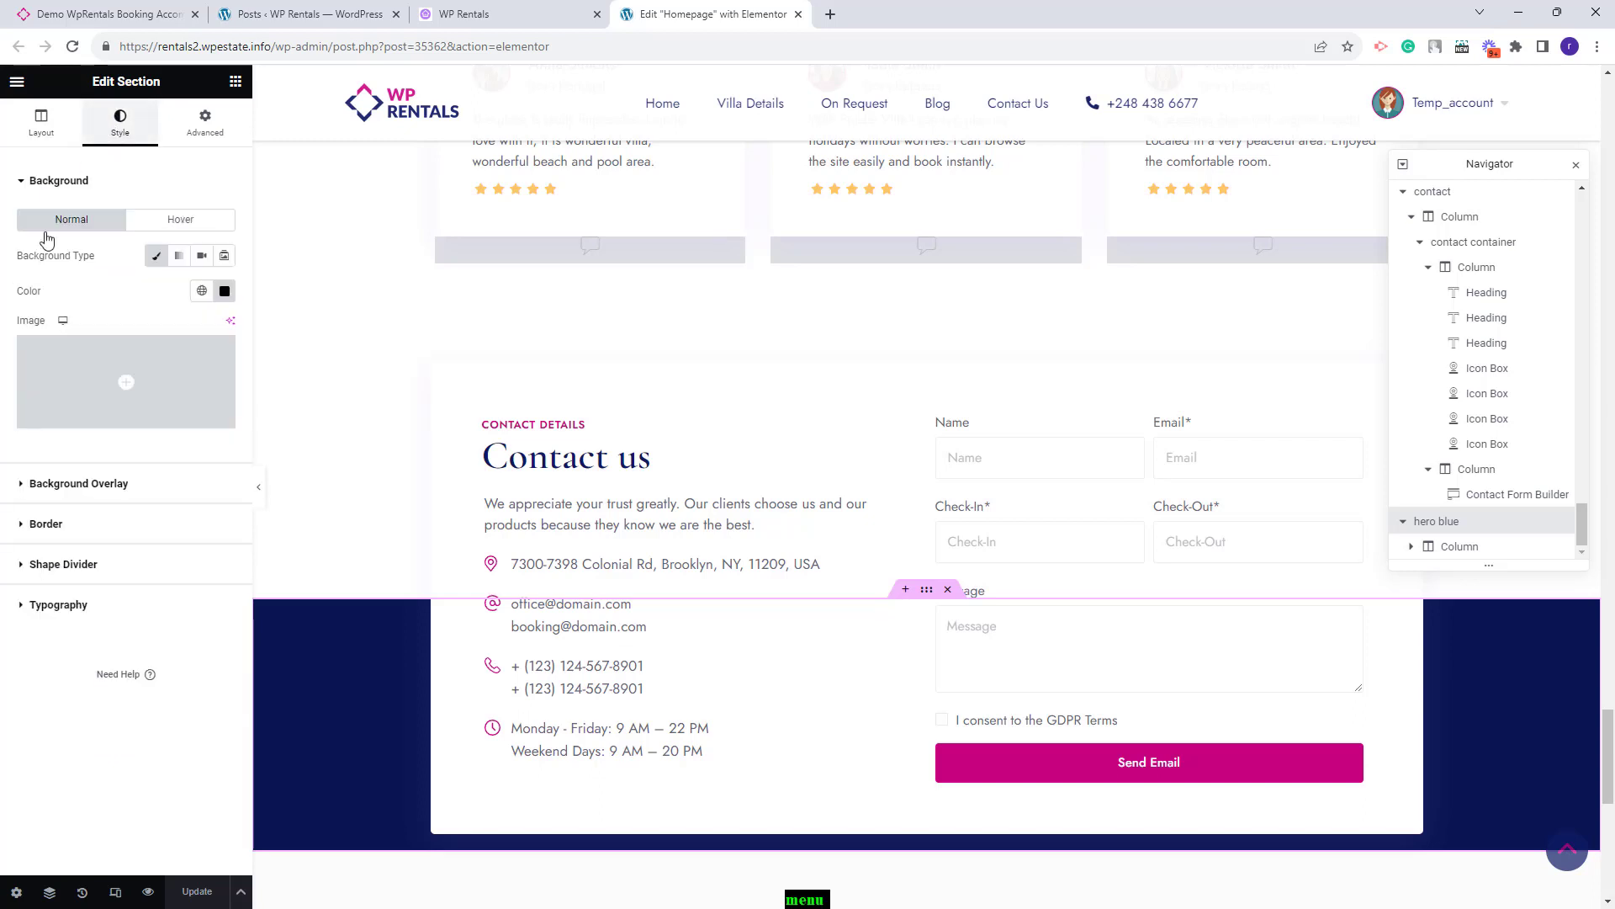
click(225, 291)
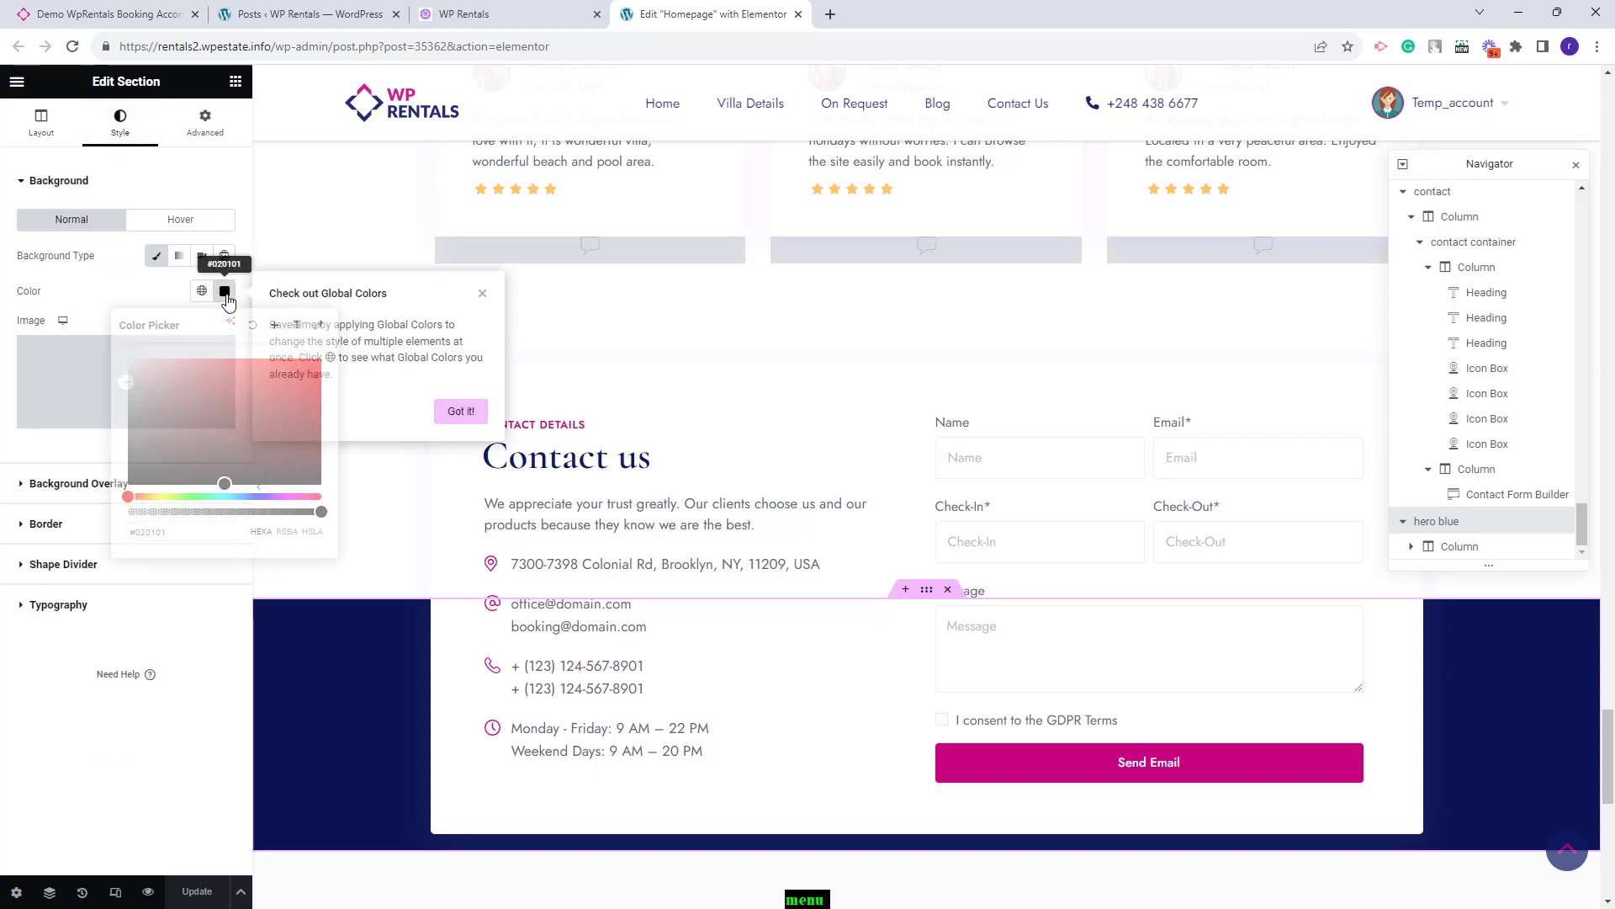